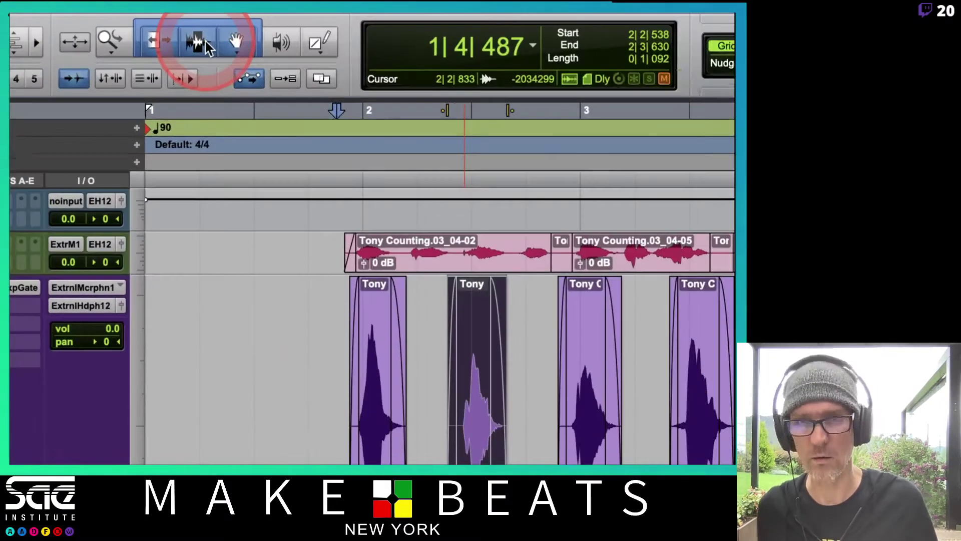
Step: Activate the Grabber tool and review its Time, Separation and Object modes
click(228, 45)
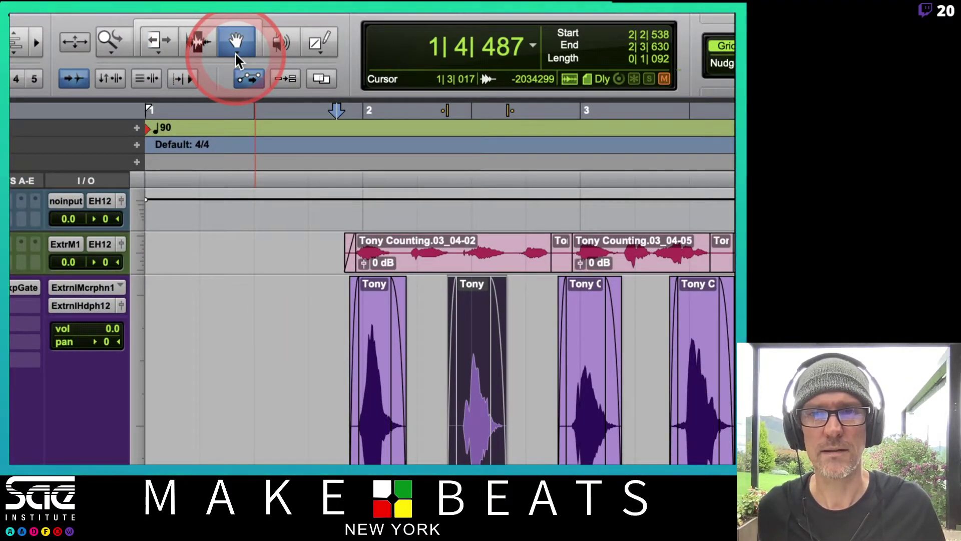
click(236, 52)
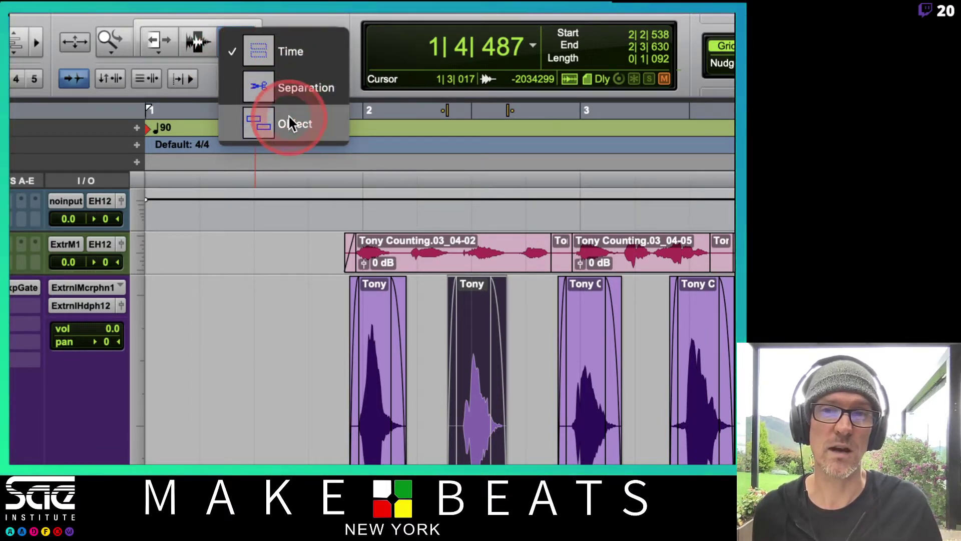
click(203, 81)
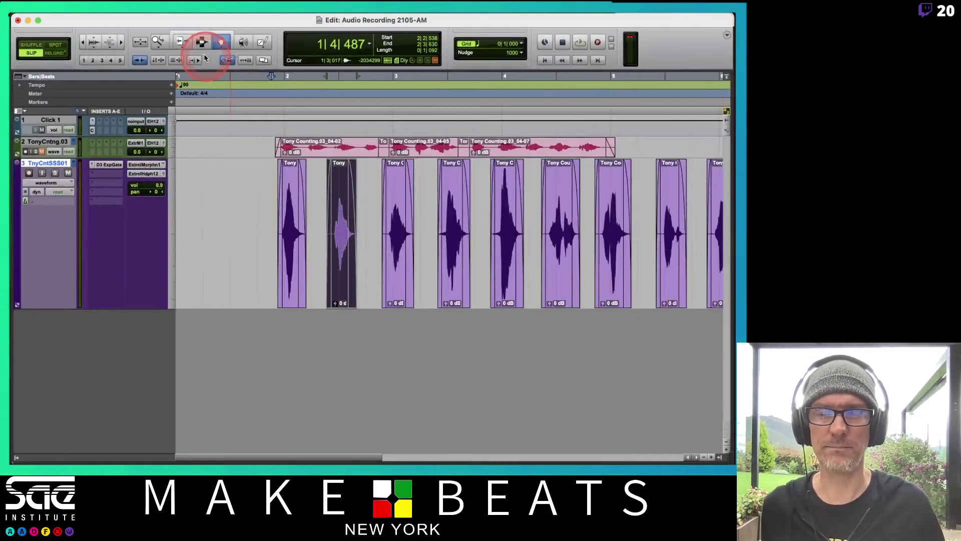
Step: Switch the third track to its original slow counting playlist, the one without strip silence
click(238, 121)
key(r)
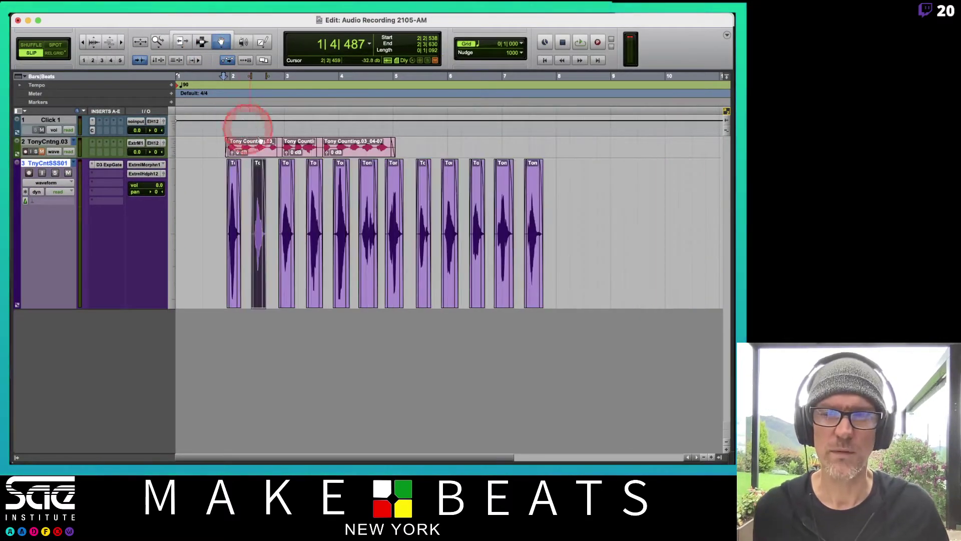
key(t)
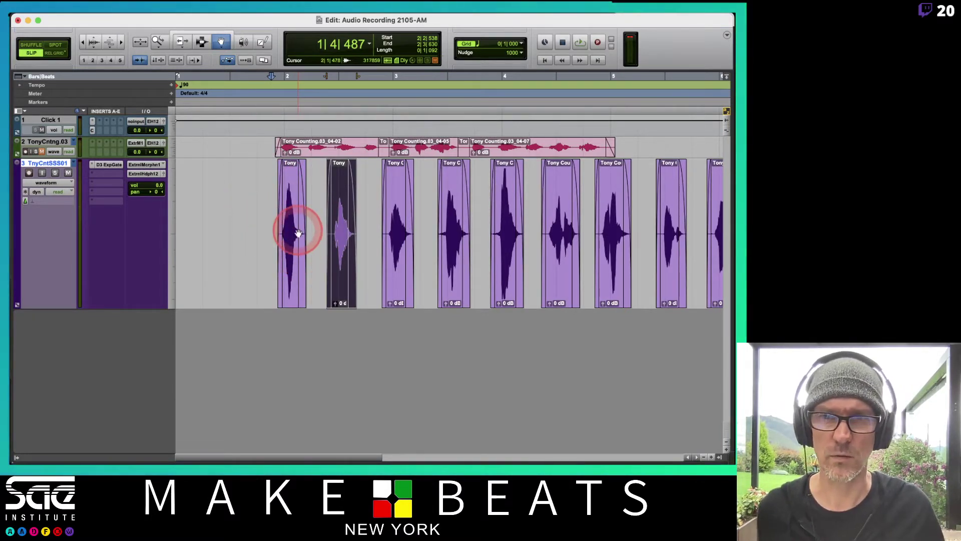
click(74, 164)
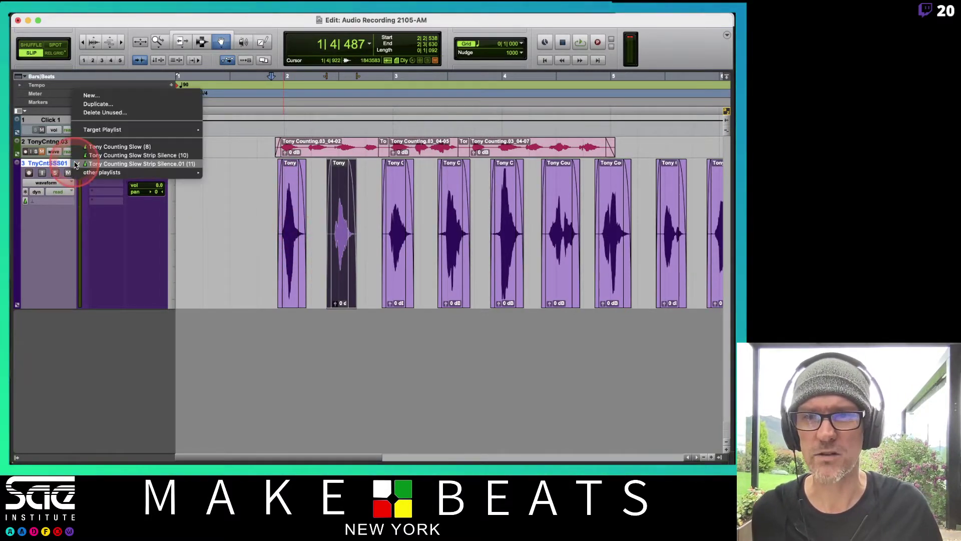
click(107, 162)
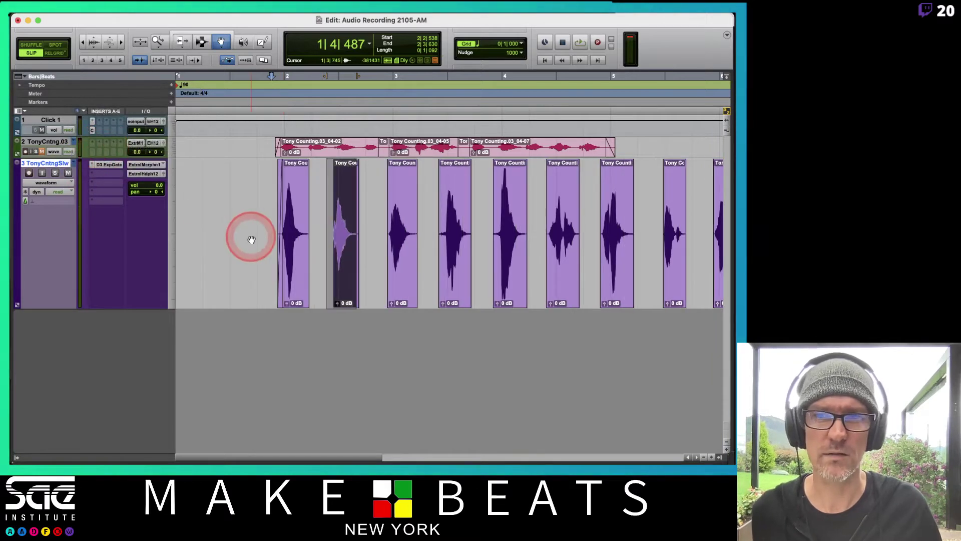
click(269, 220)
Step: Extend the first clip of the slow counting track with the Trimmer to span from about 1|4|736 to 7|4|377
key(super+bracketleft)
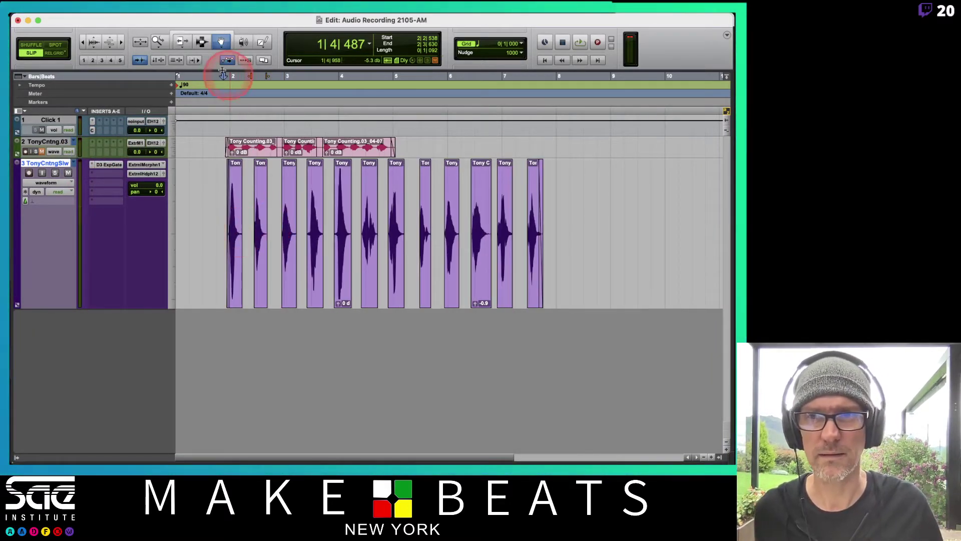
click(181, 41)
click(236, 228)
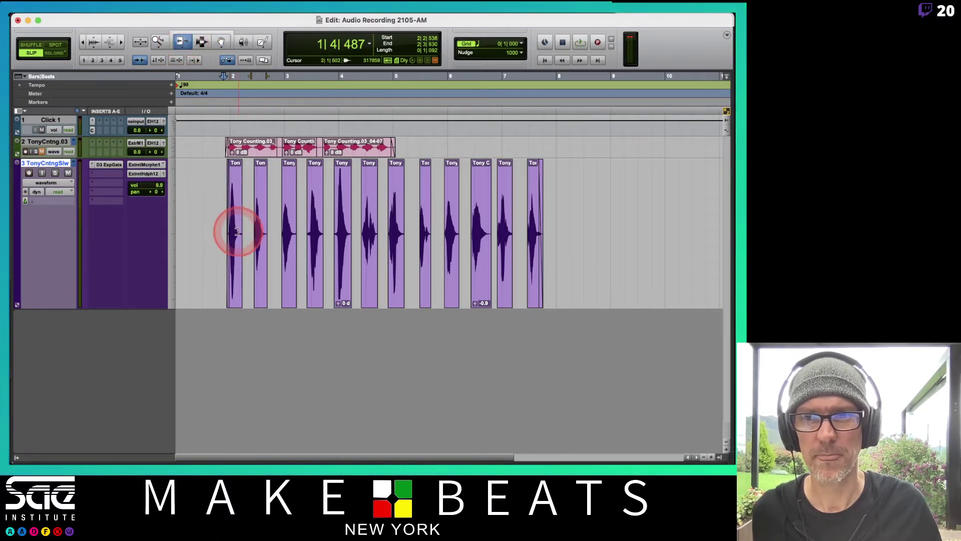
drag(238, 232, 547, 246)
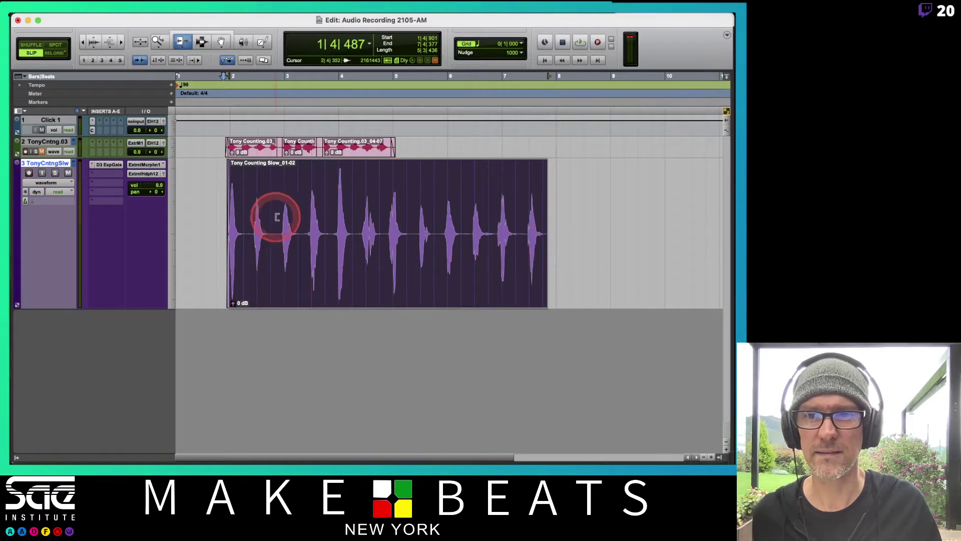
click(227, 249)
drag(227, 249, 230, 250)
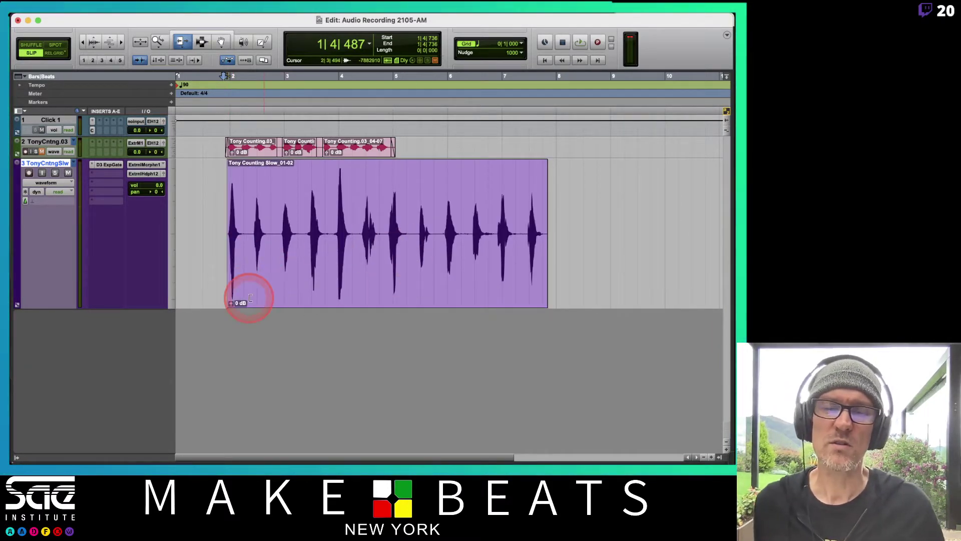
Step: Select the fifth count, about 3|4|314 to 4|2|313, and try moving it earlier with the Time Grabber
click(230, 72)
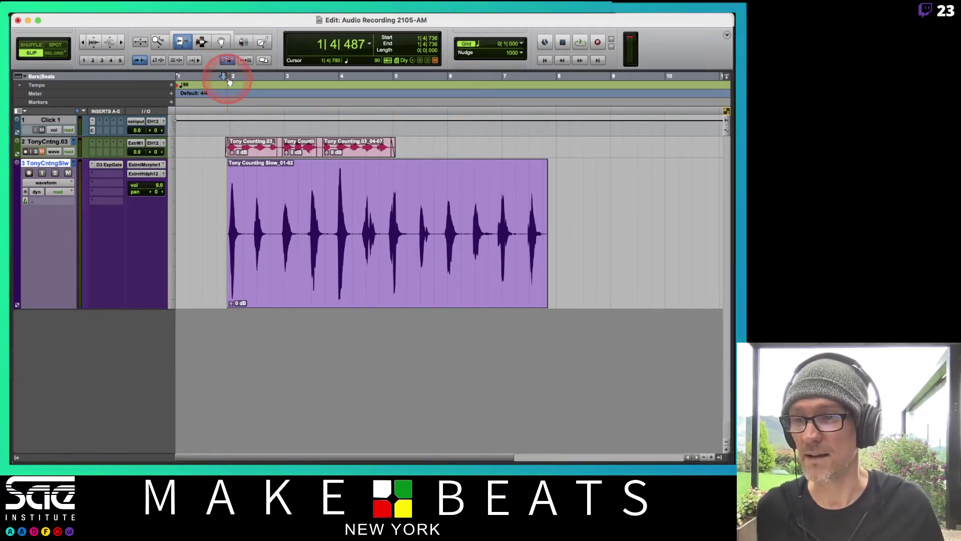
click(201, 42)
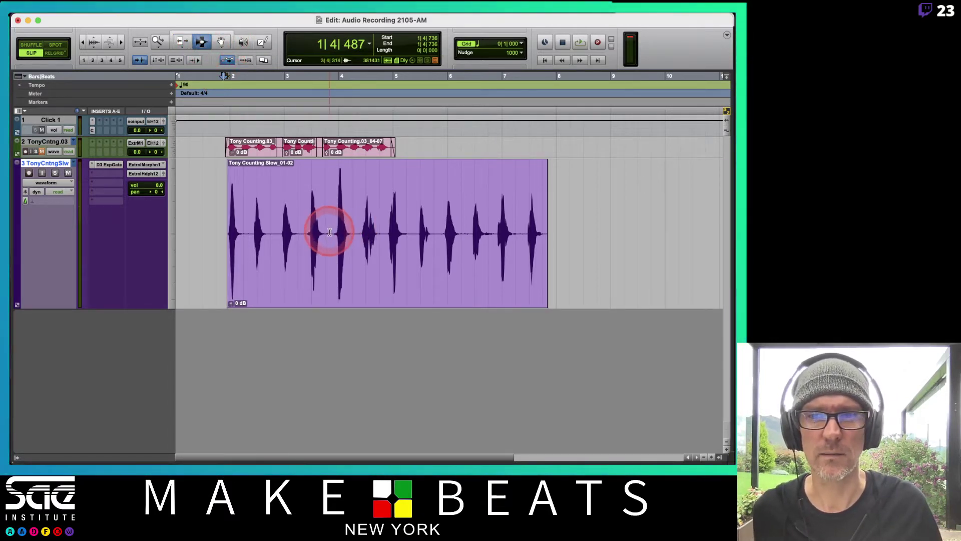
drag(329, 232, 356, 246)
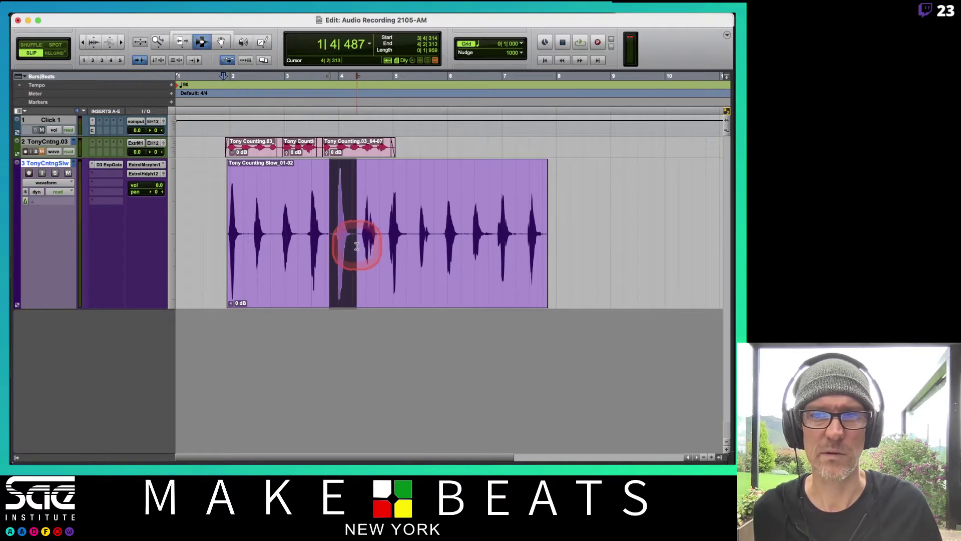
key(super+bracketright)
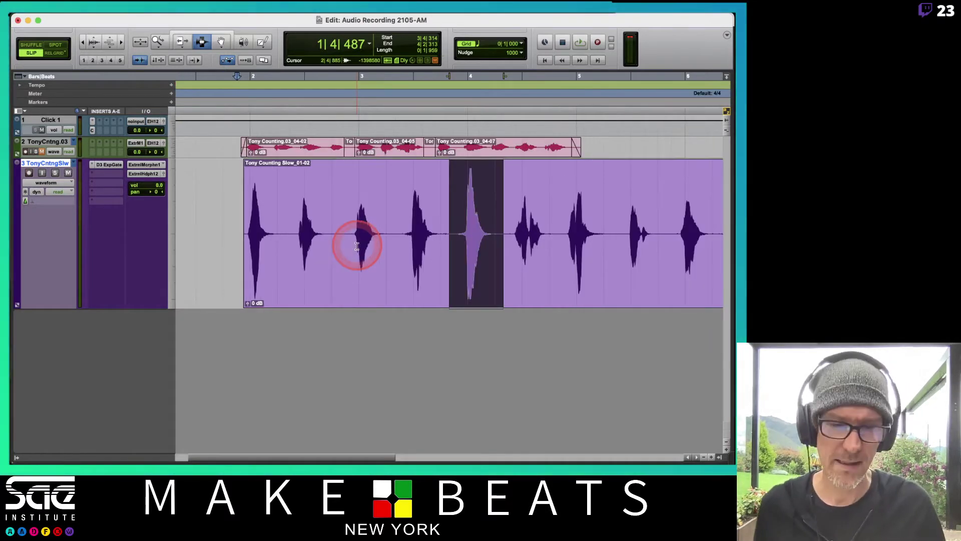
click(220, 43)
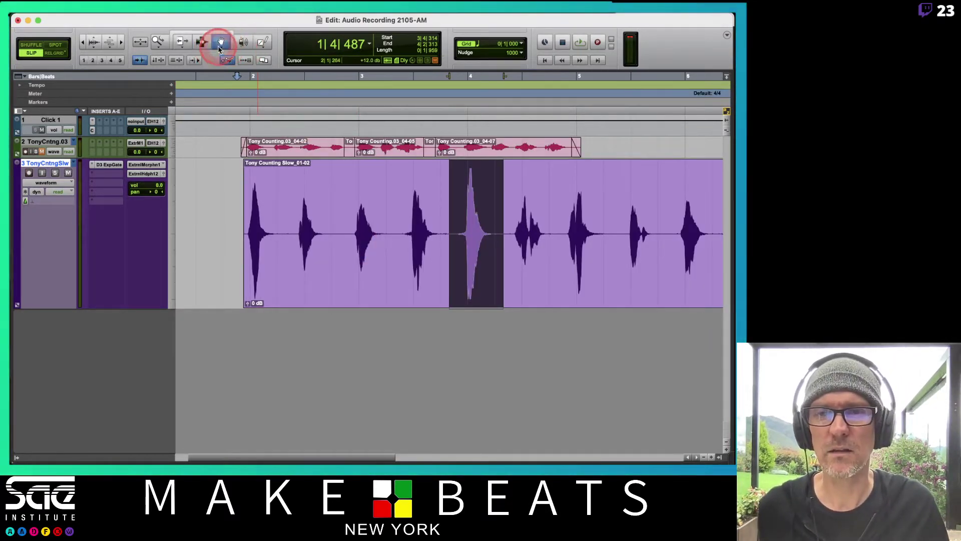
drag(220, 43, 245, 48)
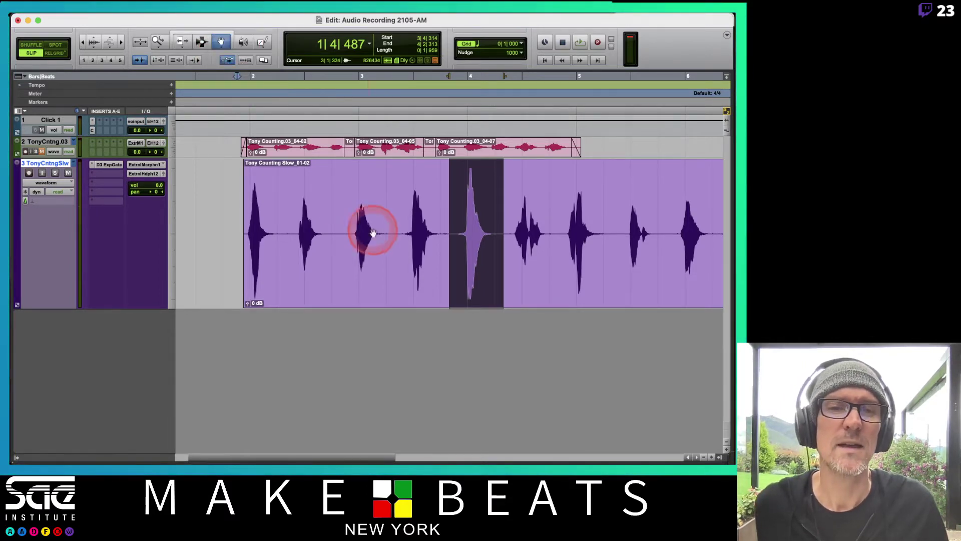
drag(532, 276, 504, 288)
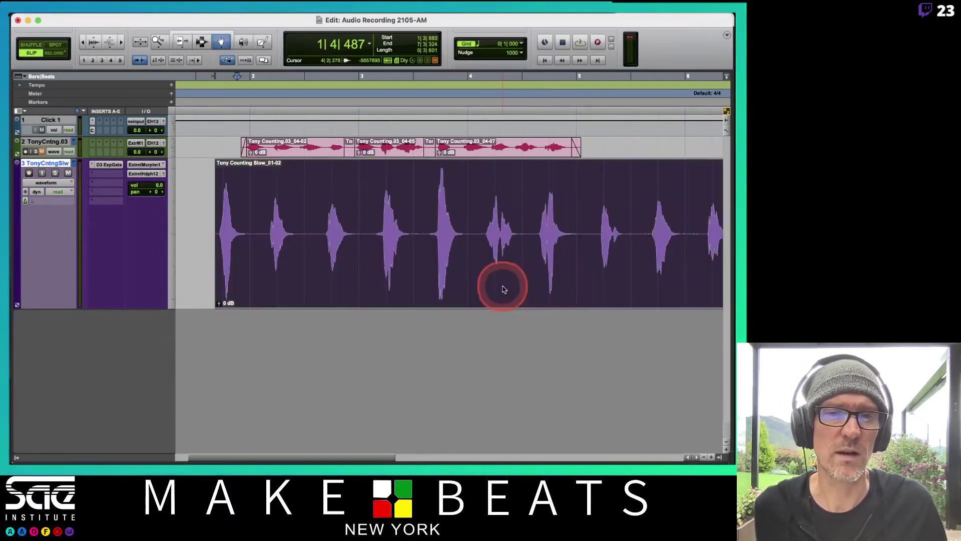
Step: Undo the move of the slow counting clip, keeping its extended start at 1|4|736
key(super+z)
click(431, 180)
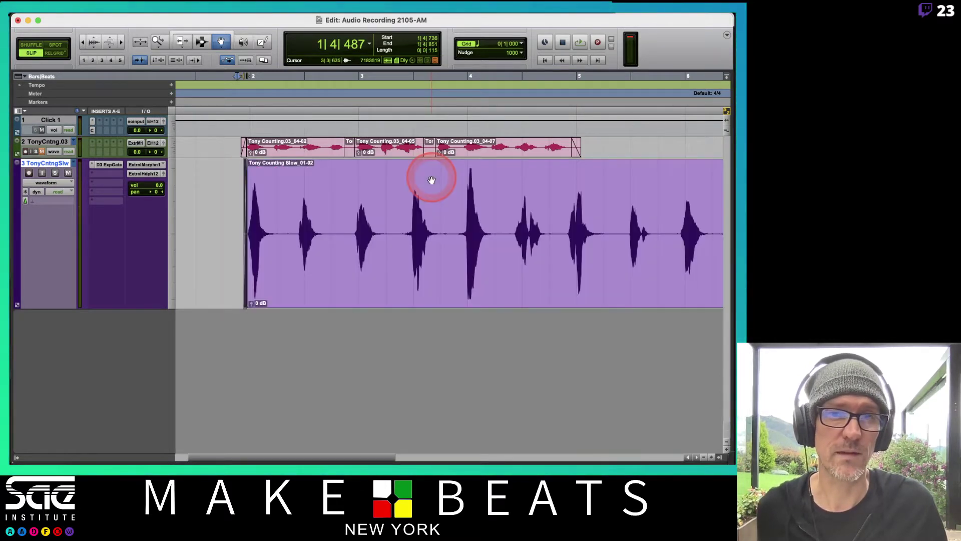
key(super+z)
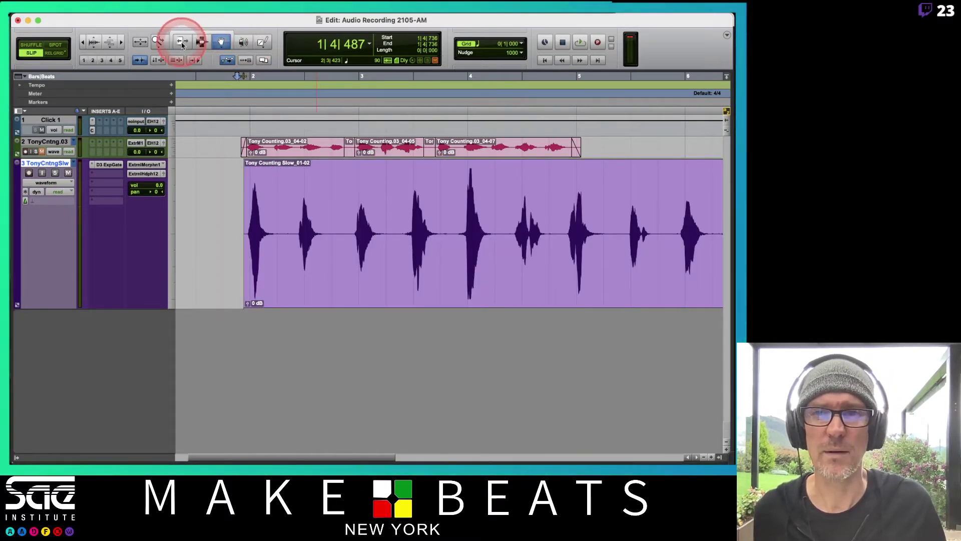
Step: Try moving the fifth count, about 3|4|474 to 4|2|260, slightly earlier with the Separation Grabber, and undo the move
click(201, 42)
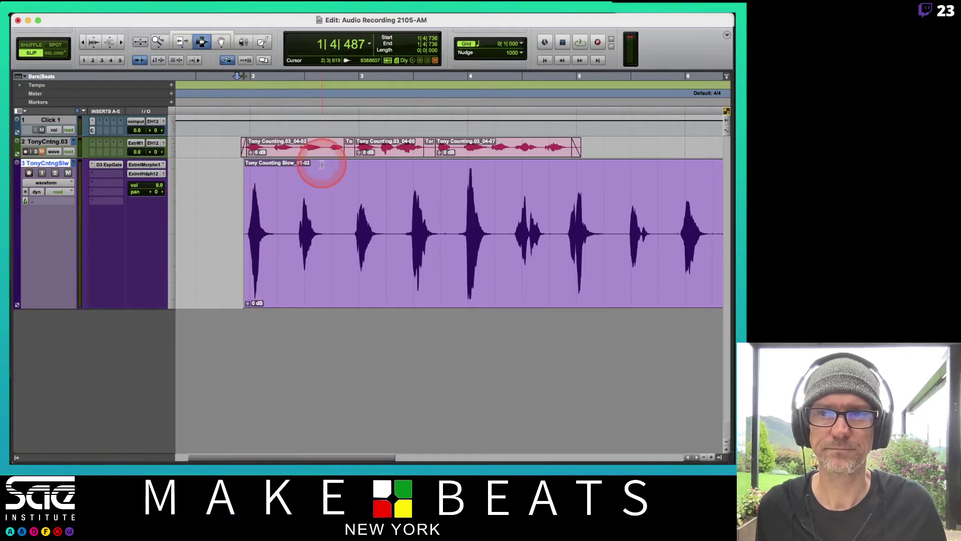
drag(454, 226, 502, 234)
drag(221, 42, 233, 65)
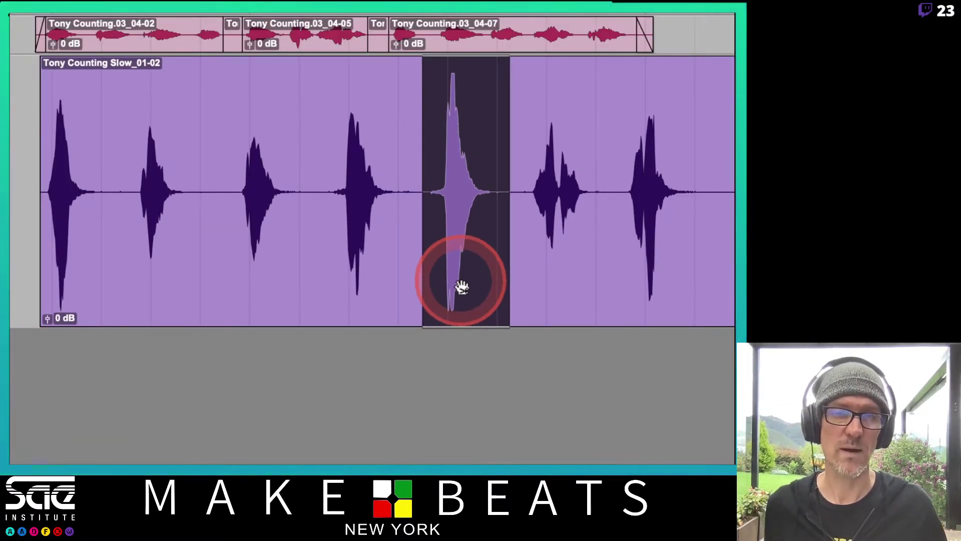
mouse_move(461, 287)
mouse_down()
mouse_move(397, 285)
mouse_move(486, 293)
mouse_move(449, 298)
mouse_up()
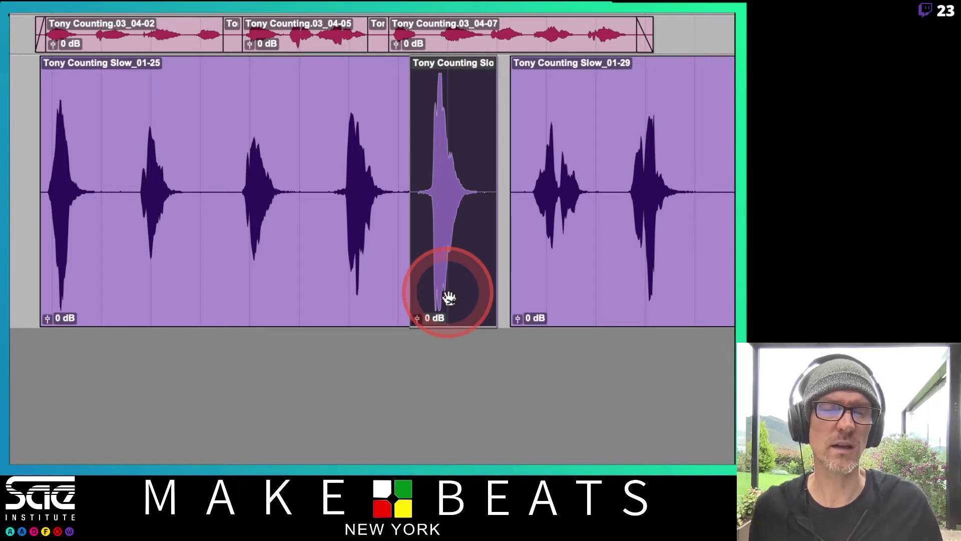
key(ctrl+z)
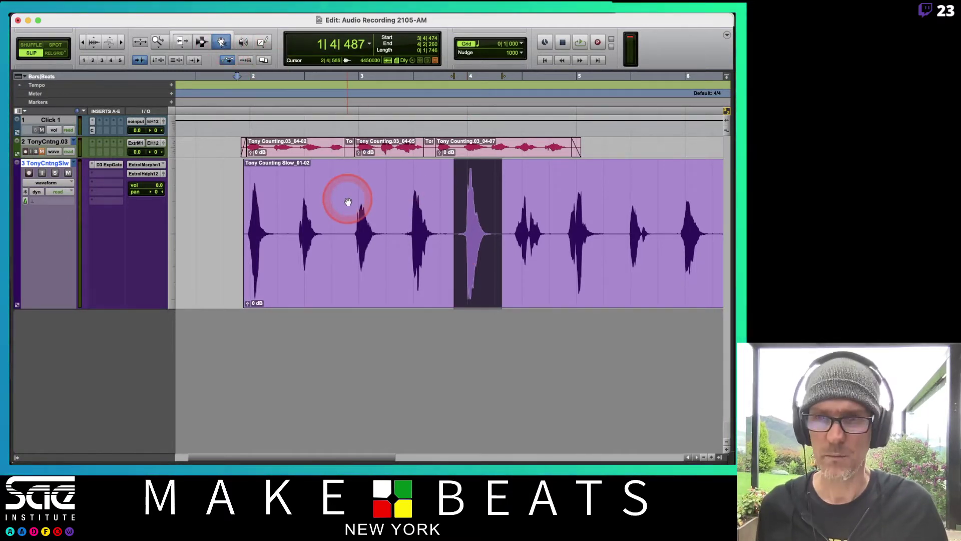
Step: Separate the slow counting clip in each gap from the second count through to the ninth
key(F7)
click(337, 212)
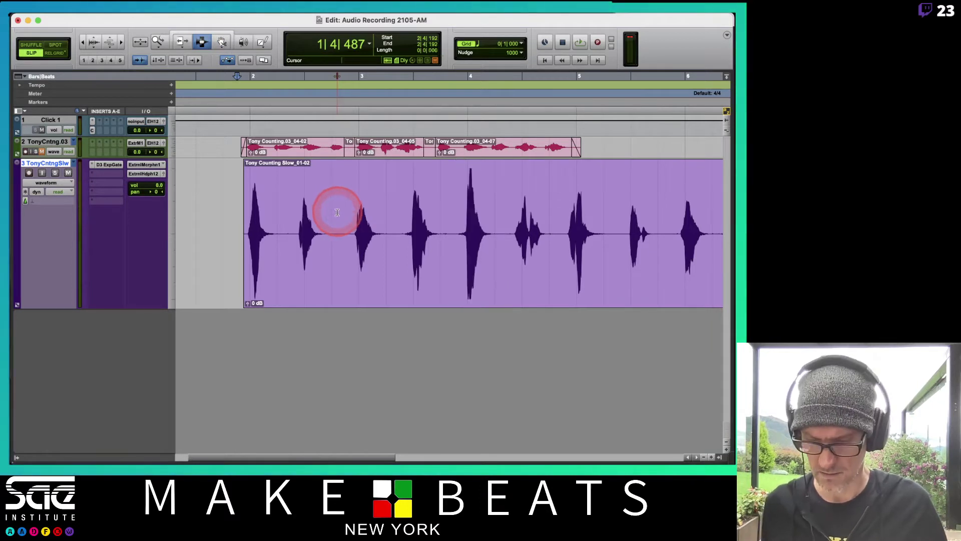
key(b)
click(396, 220)
key(b)
click(455, 234)
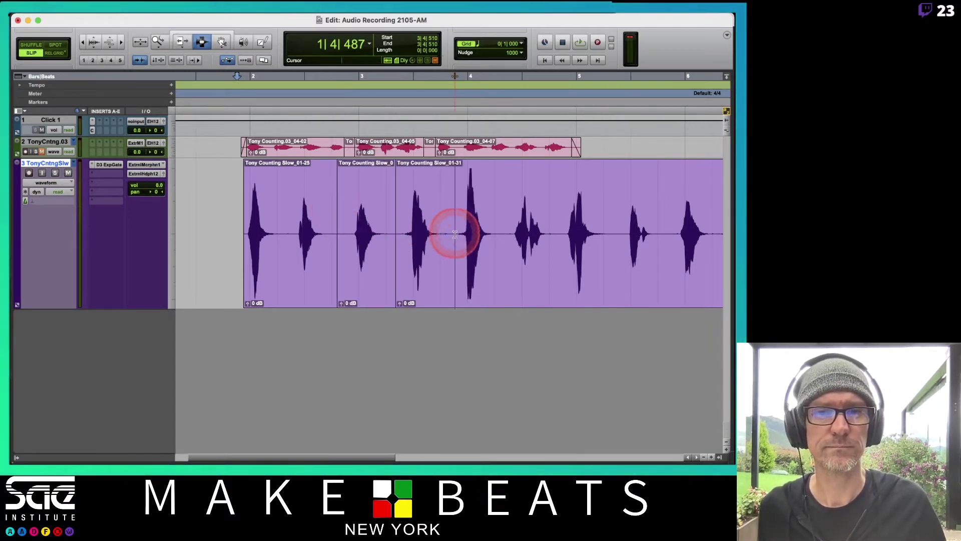
key(b)
click(500, 231)
key(b)
click(554, 236)
key(b)
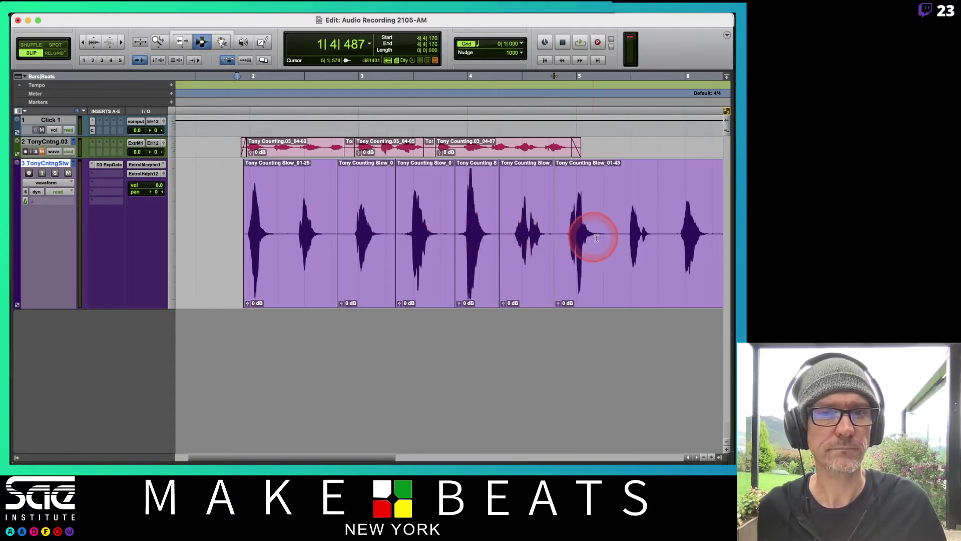
click(616, 233)
key(b)
click(664, 230)
key(b)
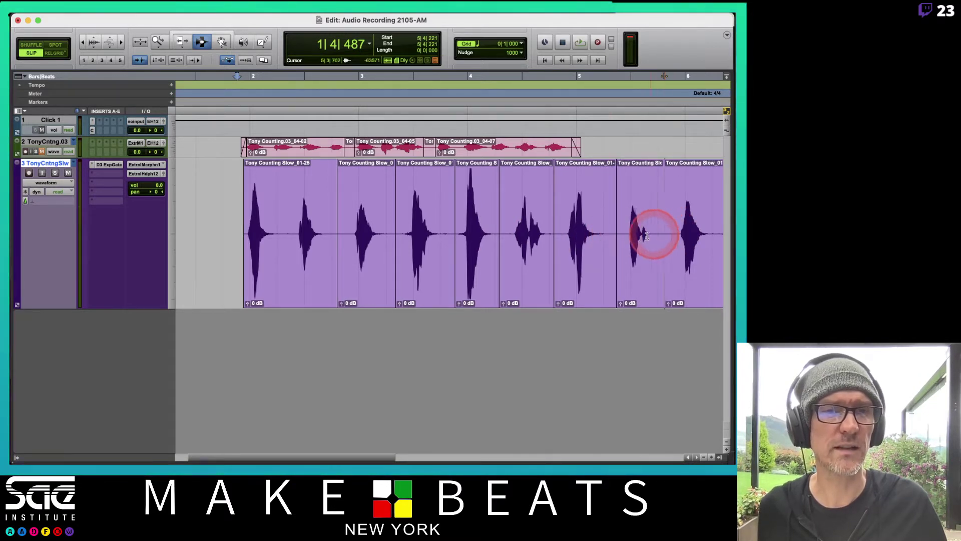
Step: Separate the remaining gaps between the ninth and twelfth counts, and the gap between the first and second
scroll(644, 235, right, 5)
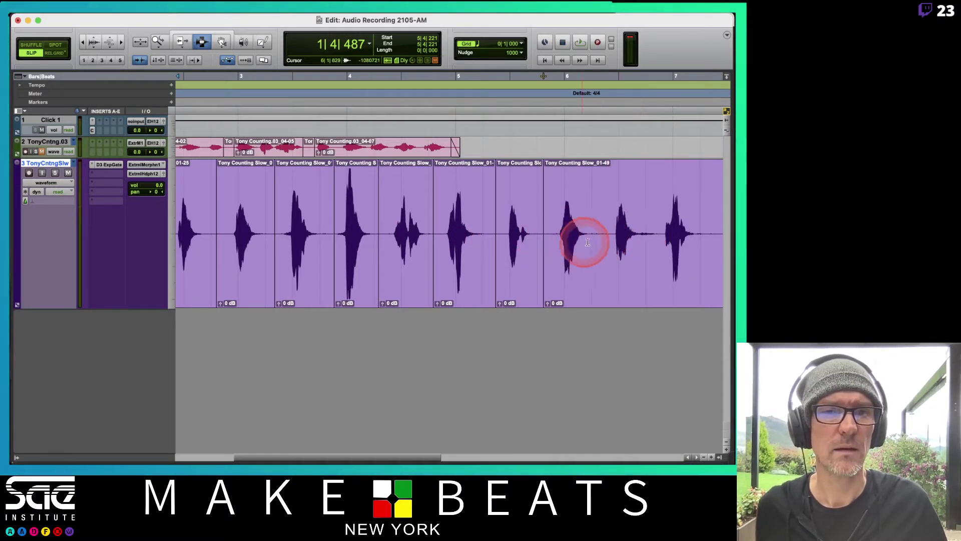
click(600, 236)
key(b)
scroll(674, 235, right, 4)
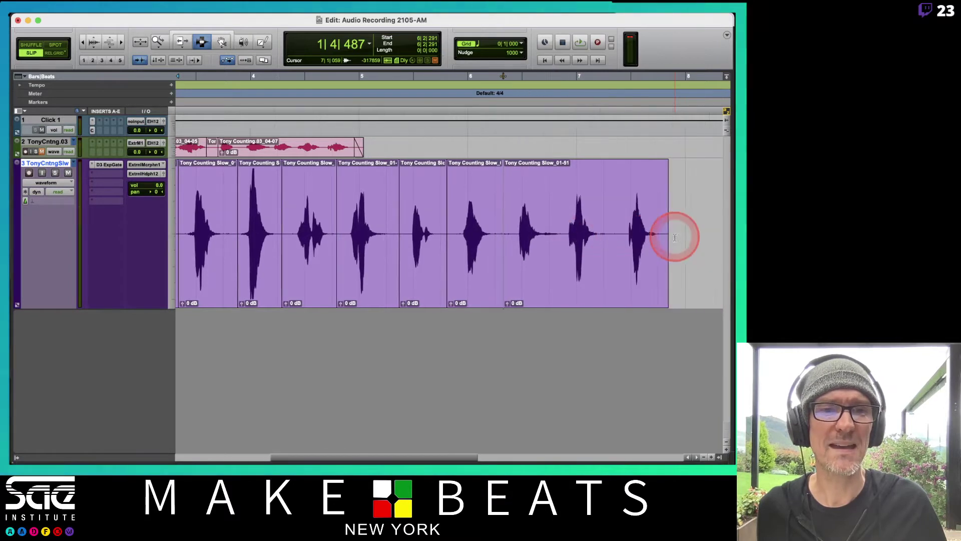
scroll(675, 237, right, 1)
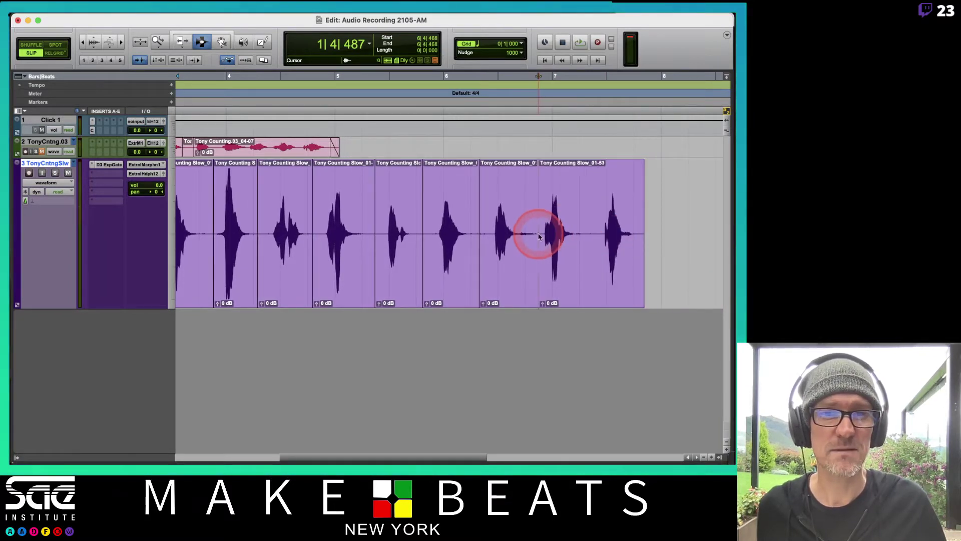
click(592, 233)
key(b)
scroll(623, 243, left, 10)
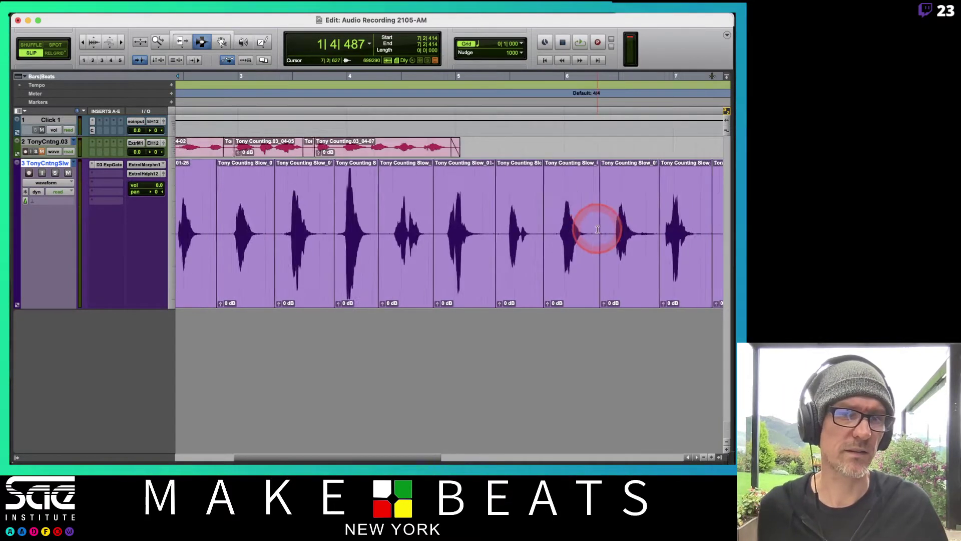
click(318, 226)
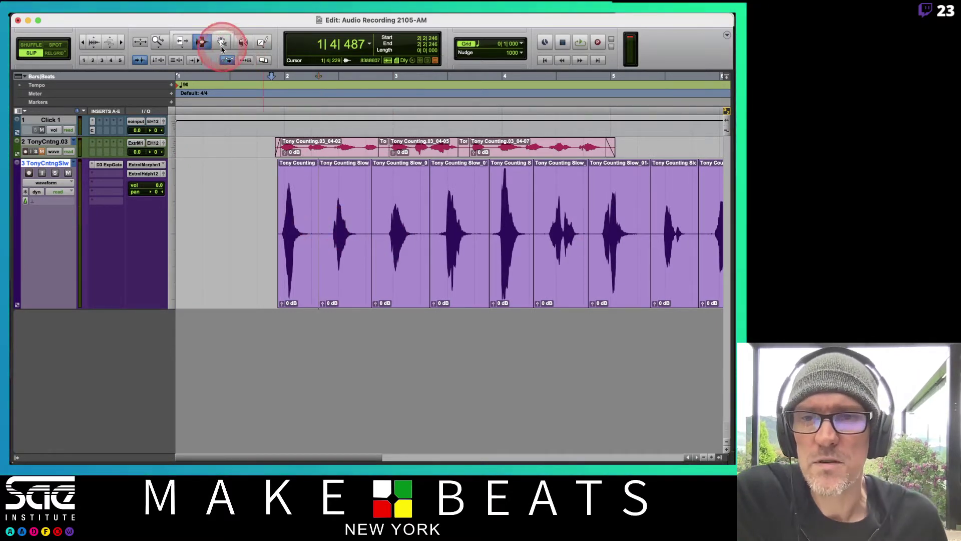
Step: Set the Grabber tool to Object mode
drag(220, 39, 238, 80)
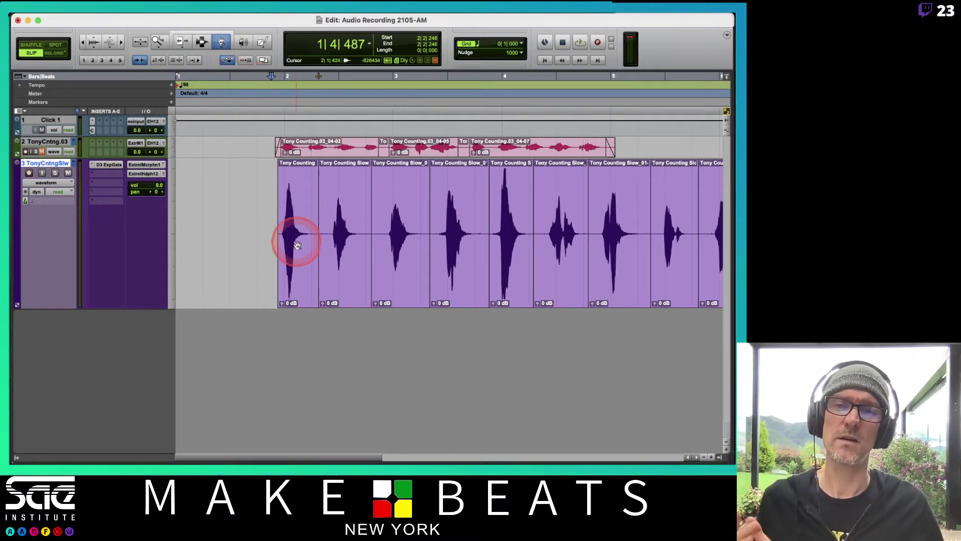
drag(296, 236, 298, 251)
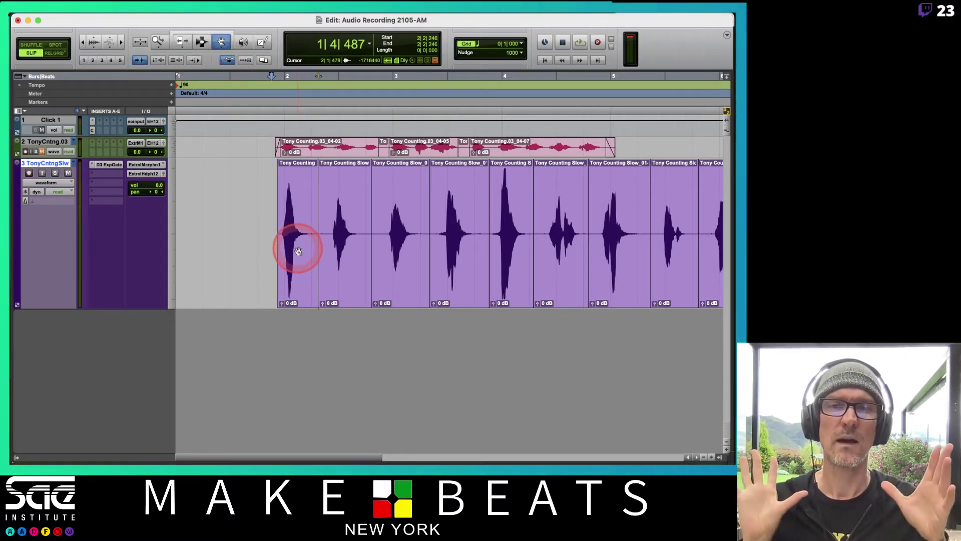
Step: Select only the first, third, fifth, seventh, ninth and eleventh count clips on the slow counting track with the Object Grabber
click(299, 252)
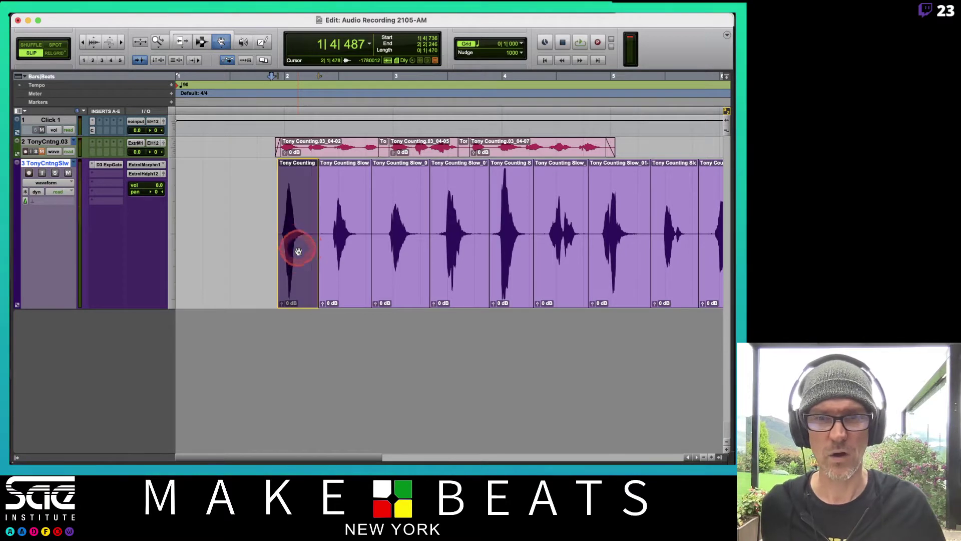
shift+click(399, 263)
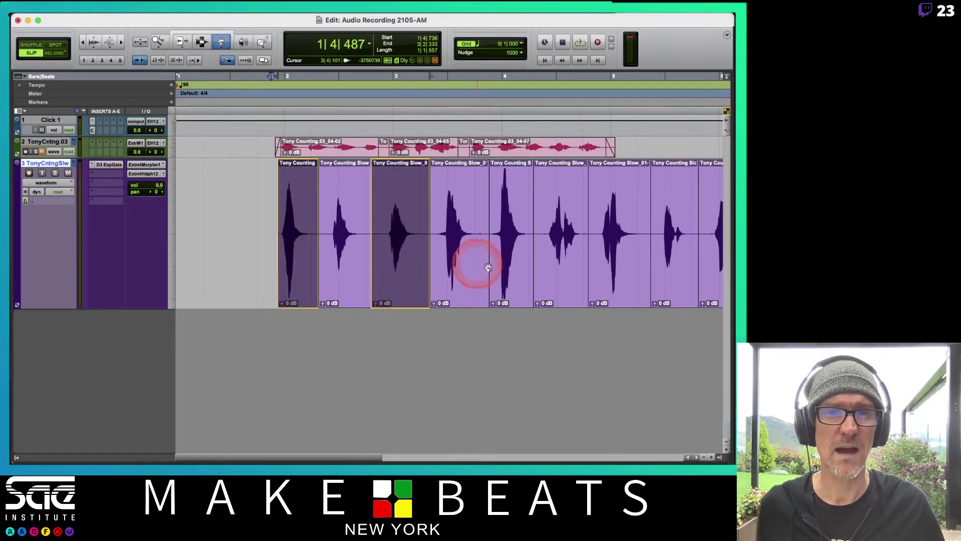
shift+click(516, 258)
shift+click(609, 261)
scroll(612, 267, right, 2)
scroll(611, 264, right, 1)
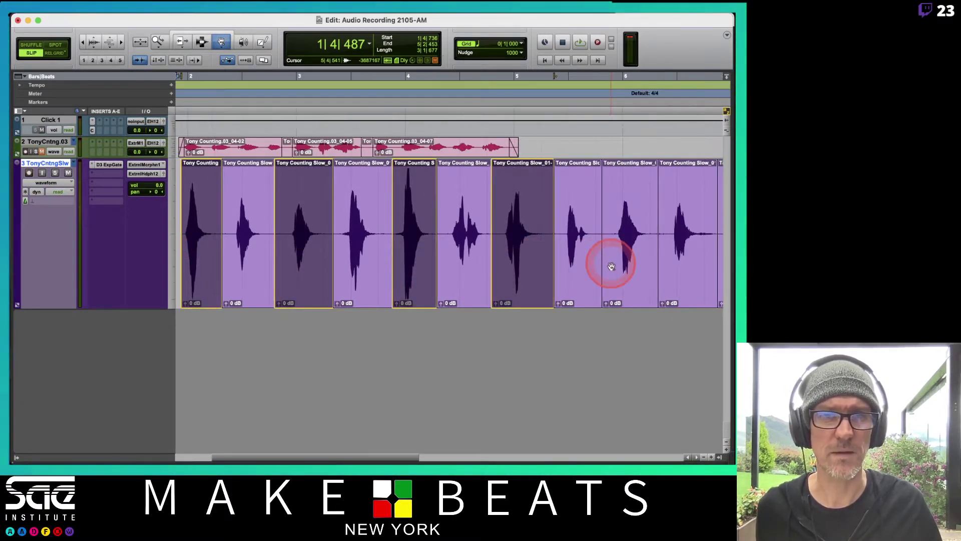
shift+click(623, 263)
scroll(624, 266, right, 2)
scroll(623, 270, right, 1)
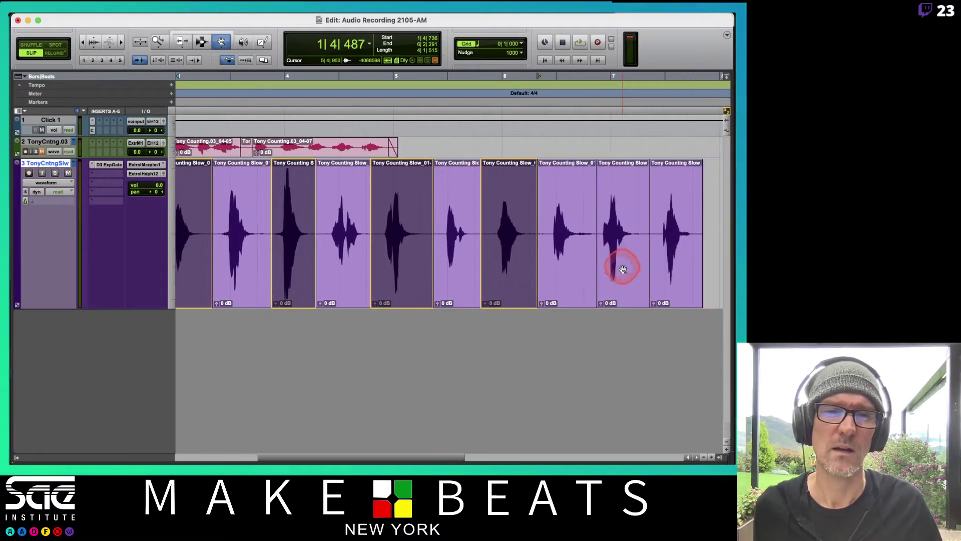
shift+click(623, 269)
scroll(623, 269, left, 5)
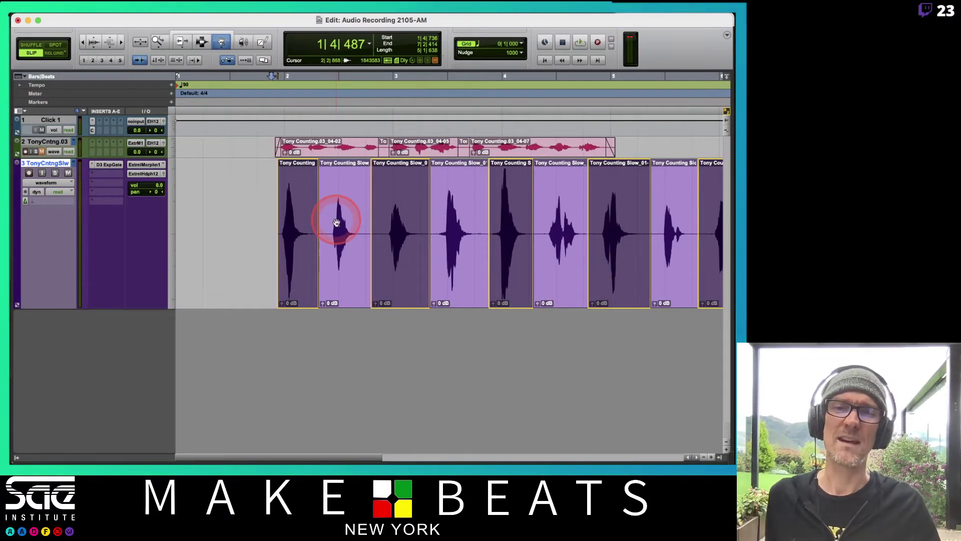
Step: Clear the clip selection and set the Grabber tool to Time mode
click(231, 179)
click(220, 42)
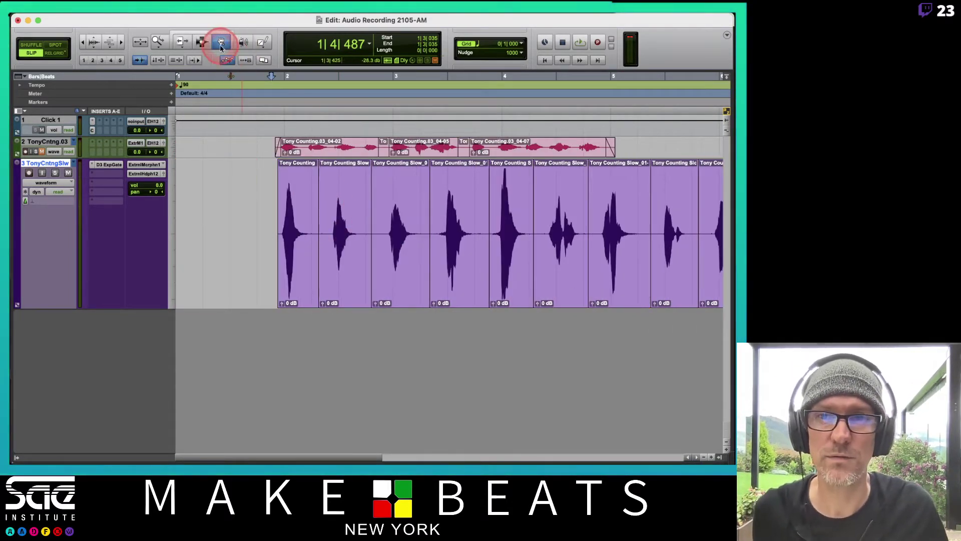
click(253, 65)
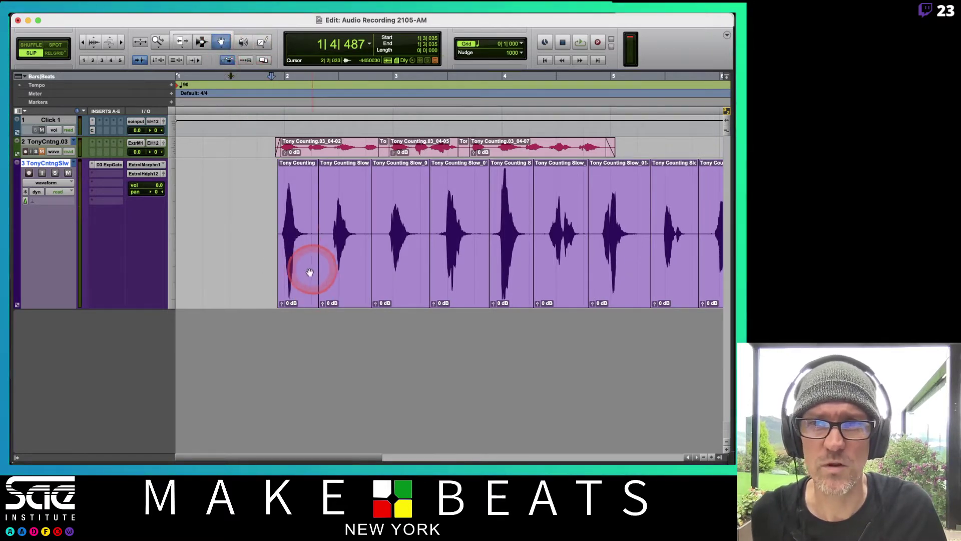
click(220, 43)
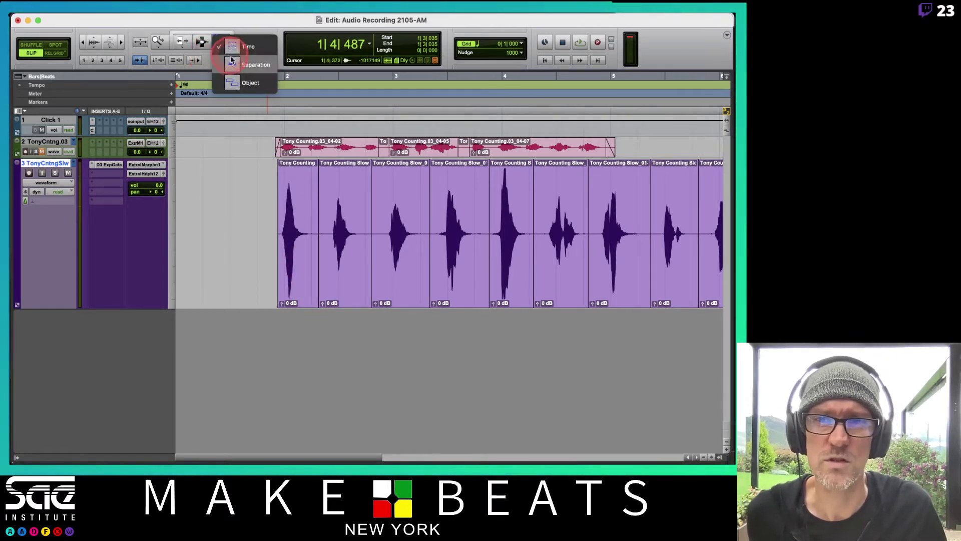
click(247, 47)
Step: Select the first slow count clip and extend the selection through all clips to the twelfth
click(308, 275)
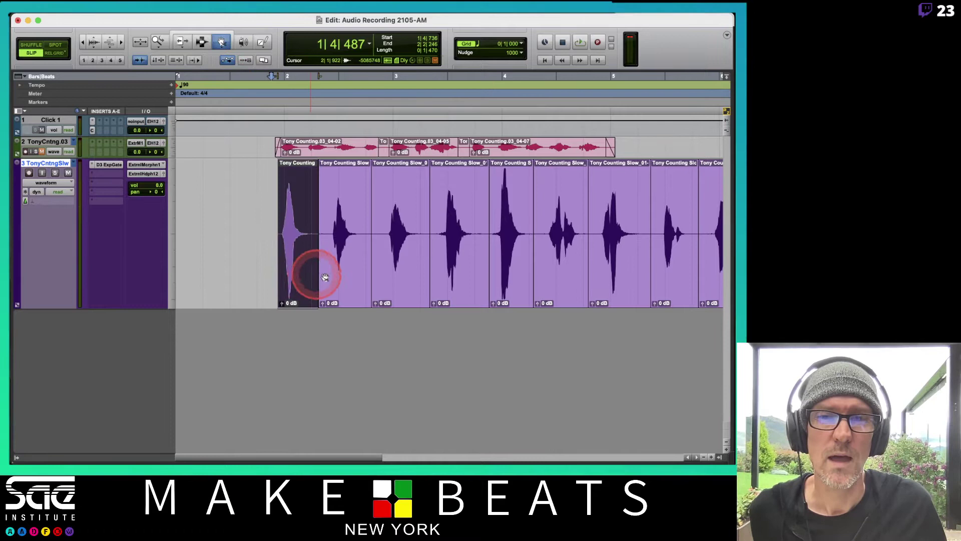
shift+click(410, 268)
shift+click(630, 266)
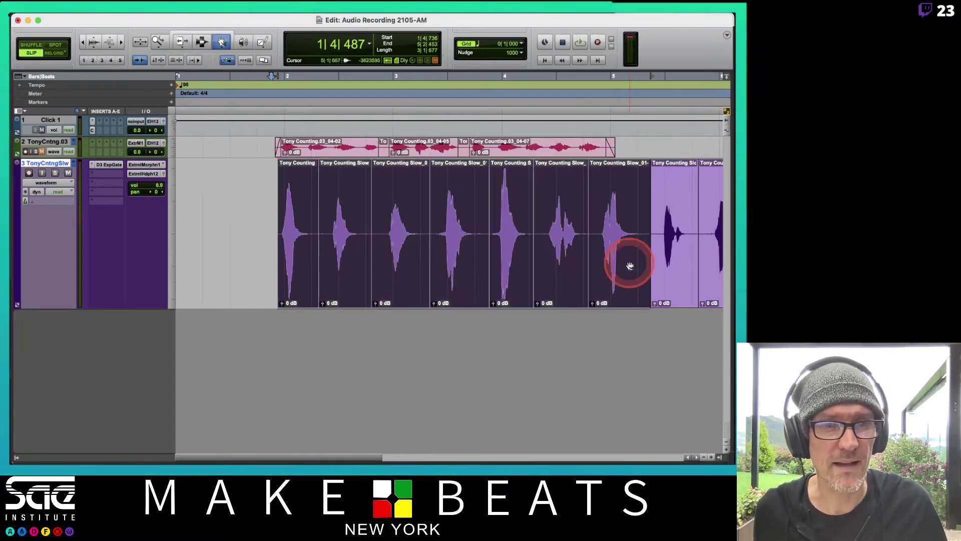
scroll(631, 270, right, 2)
shift+click(631, 270)
scroll(632, 270, right, 1)
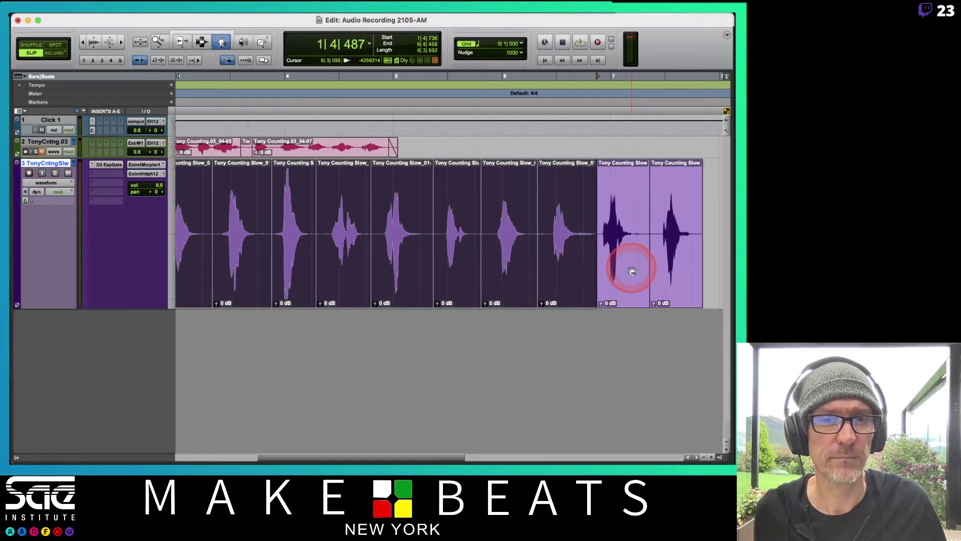
shift+click(671, 269)
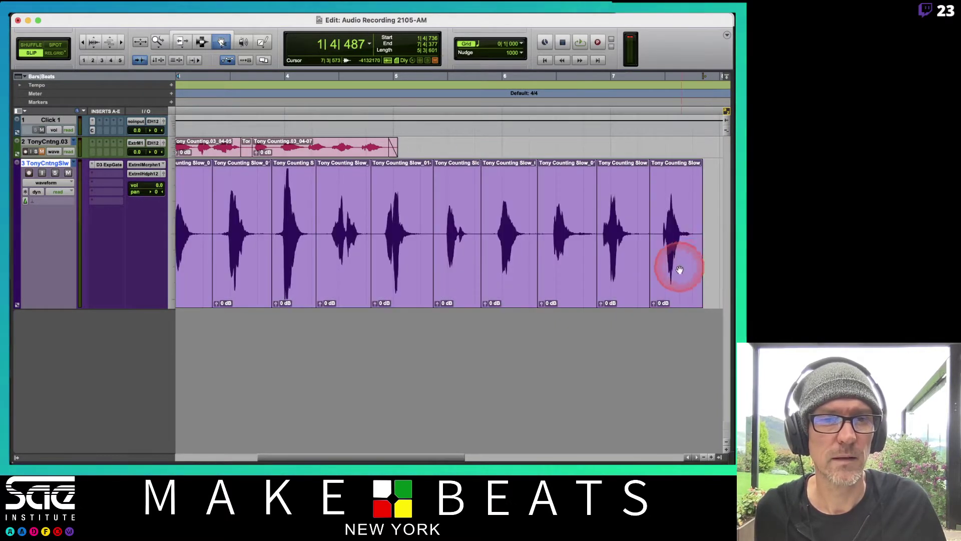
scroll(677, 266, left, 3)
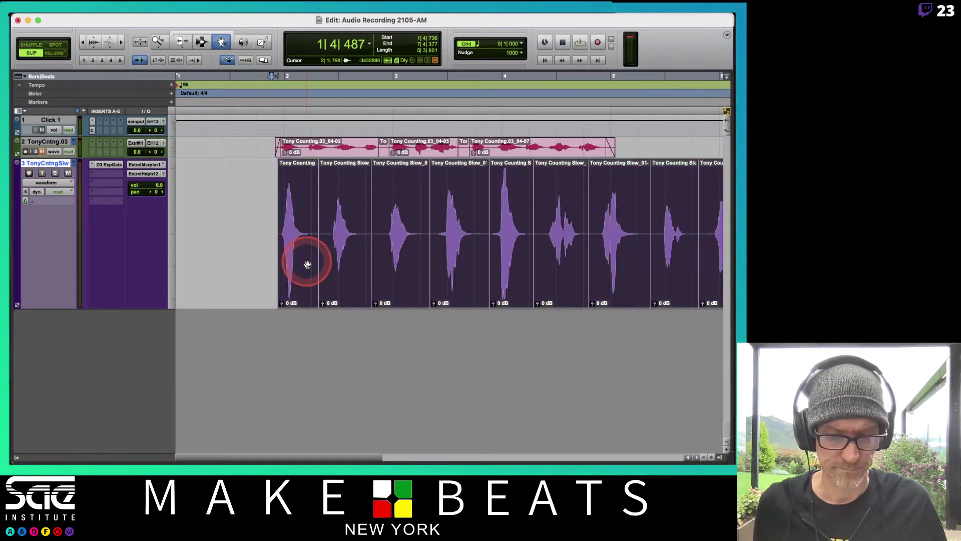
key(super+bracketleft)
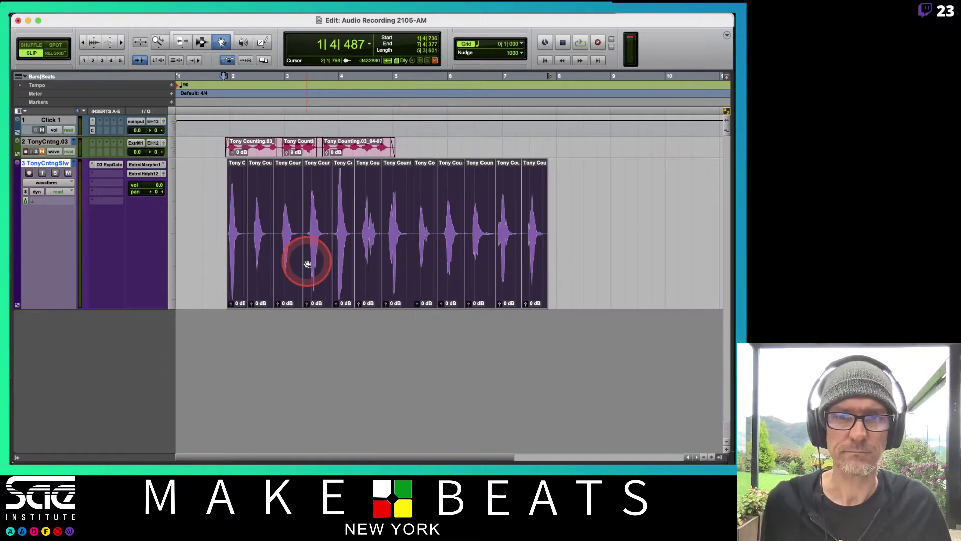
Step: Set the Grabber tool to Object mode and select only the first, third and twelfth count clips
click(222, 43)
click(231, 66)
click(191, 234)
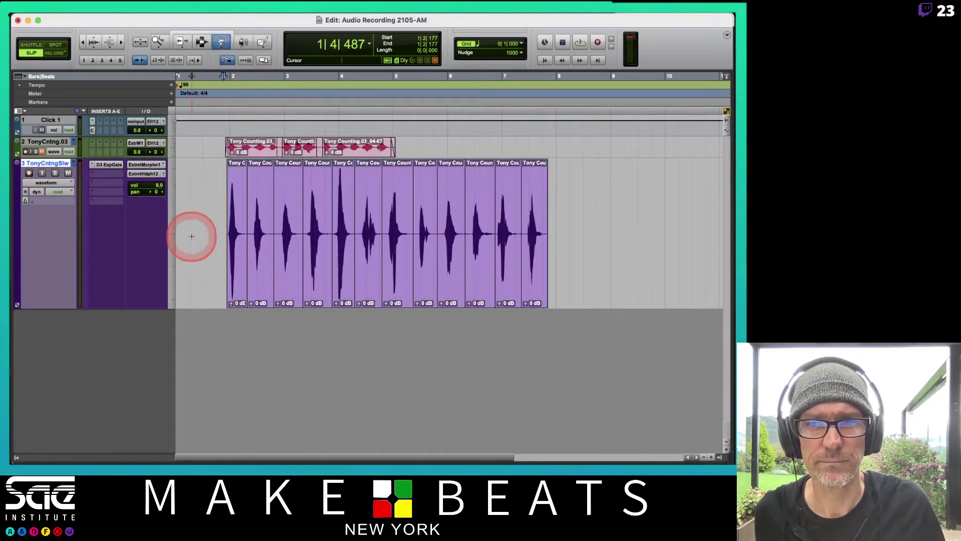
click(242, 265)
shift+click(292, 284)
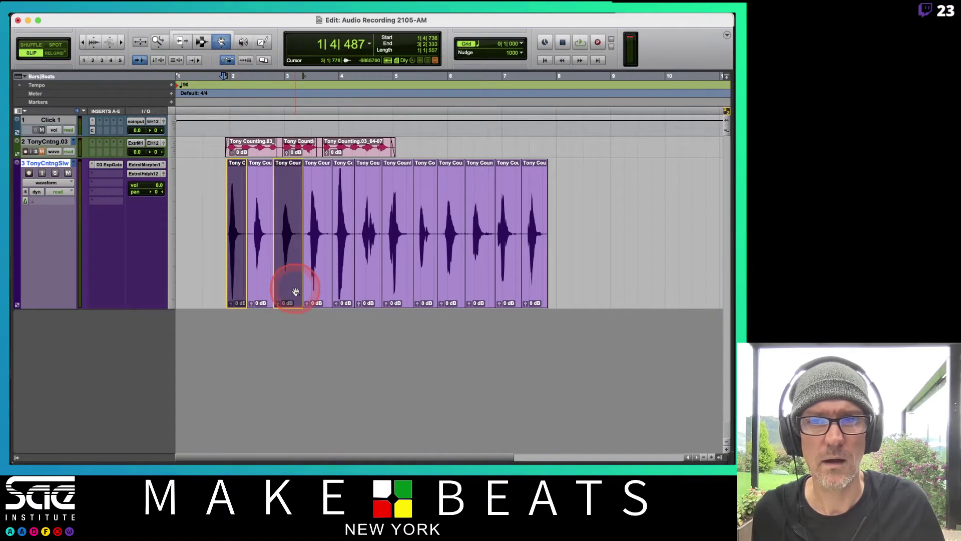
shift+click(541, 288)
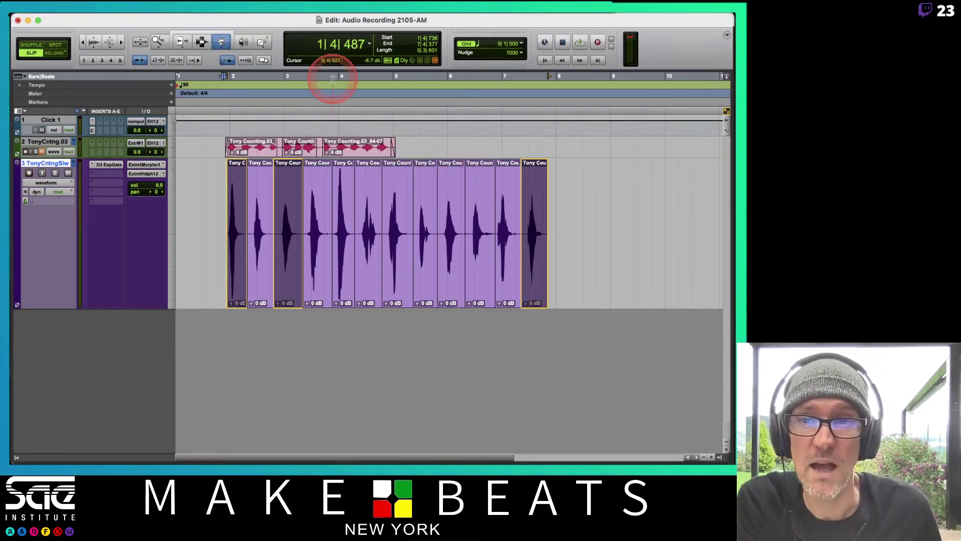
Step: Set the Grabber tool to Separation mode
click(227, 48)
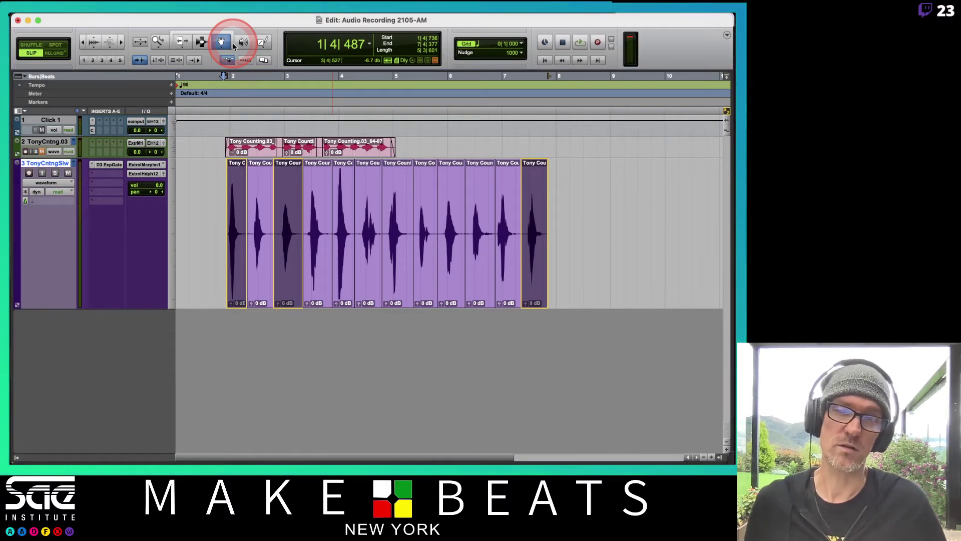
drag(233, 46, 247, 72)
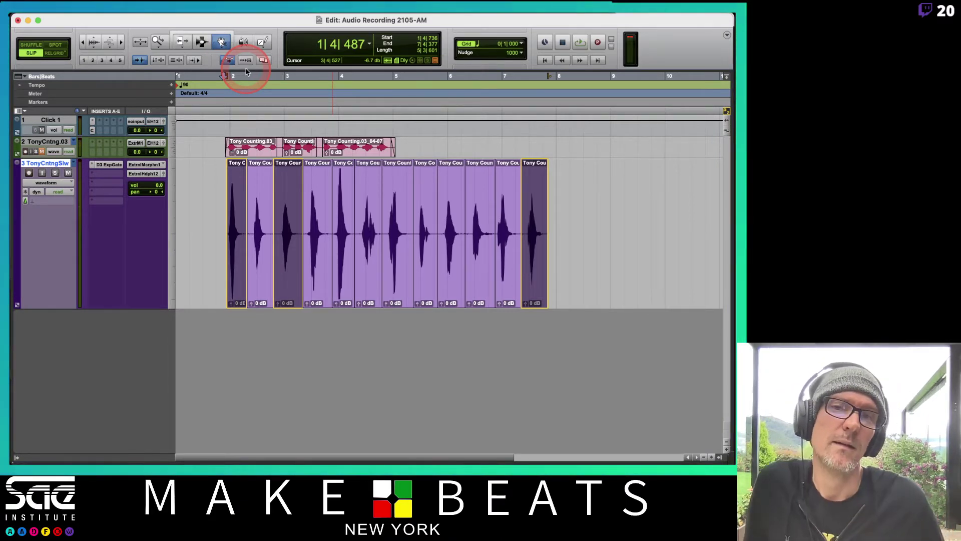
Step: Switch to Preview, examine the Separation, Object and Zoom pages in 05 PT Edit Audio-Playlists-Comping.pdf, and return to Pro Tools
key(super+Tab)
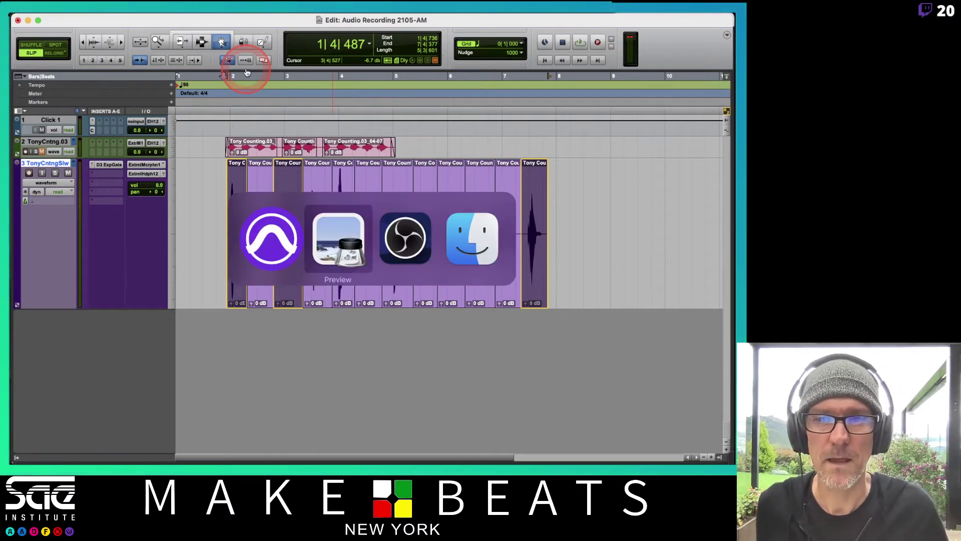
key(Down)
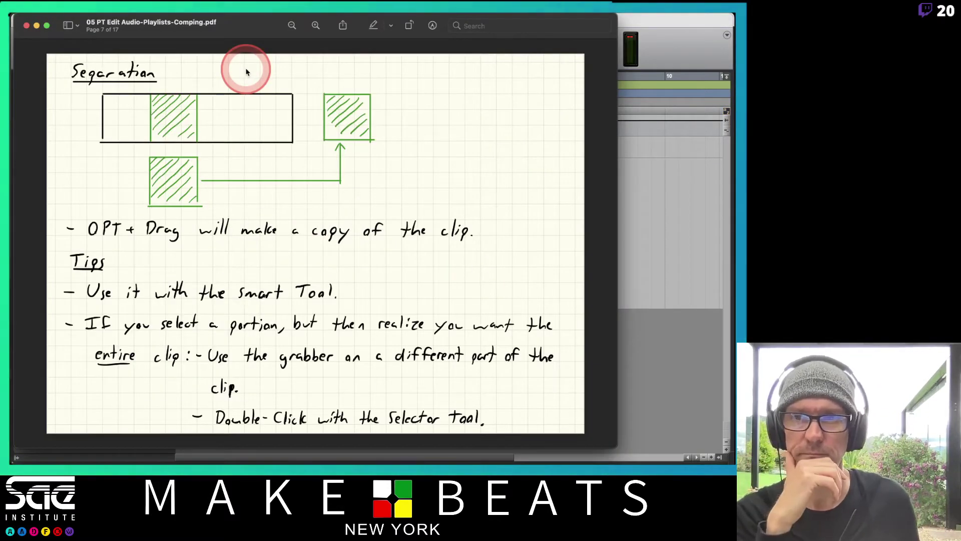
key(Down)
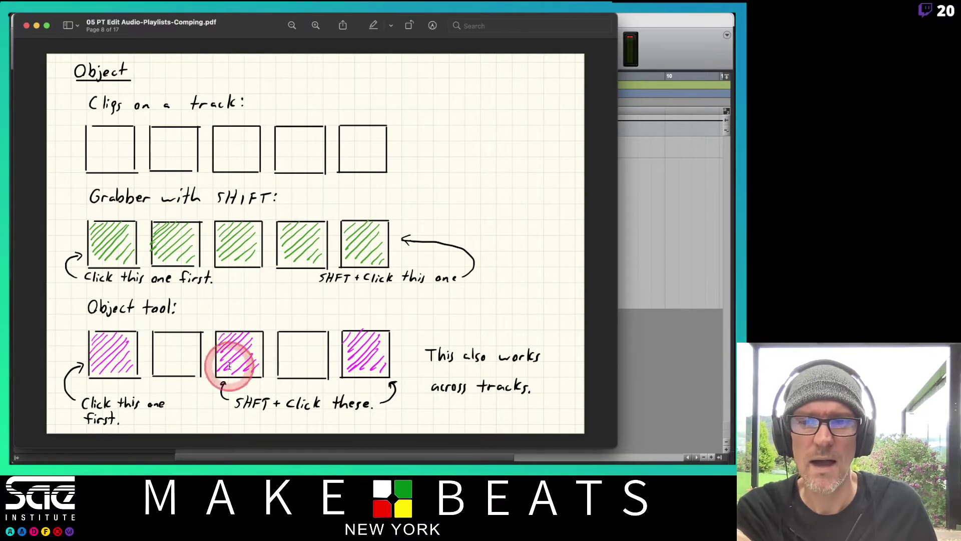
key(Down)
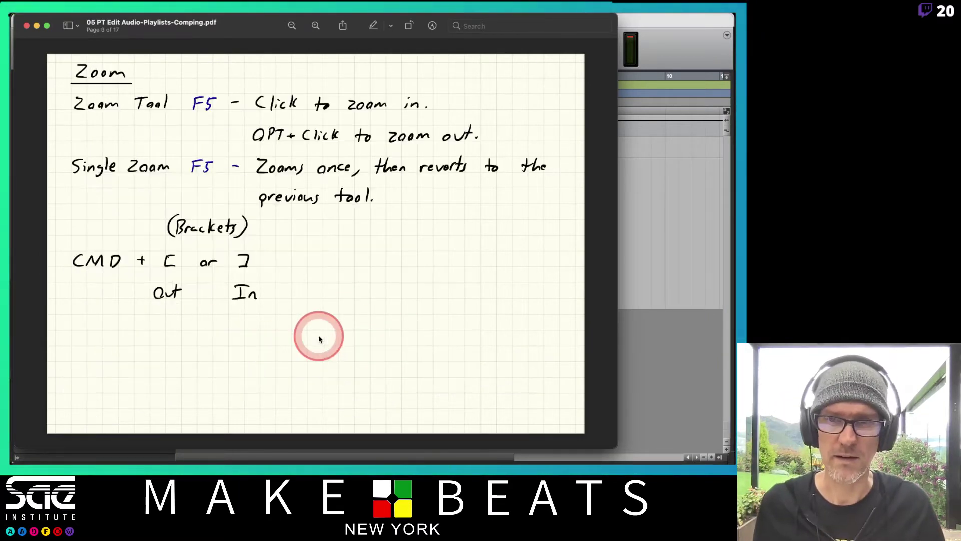
key(Up)
key(Up)
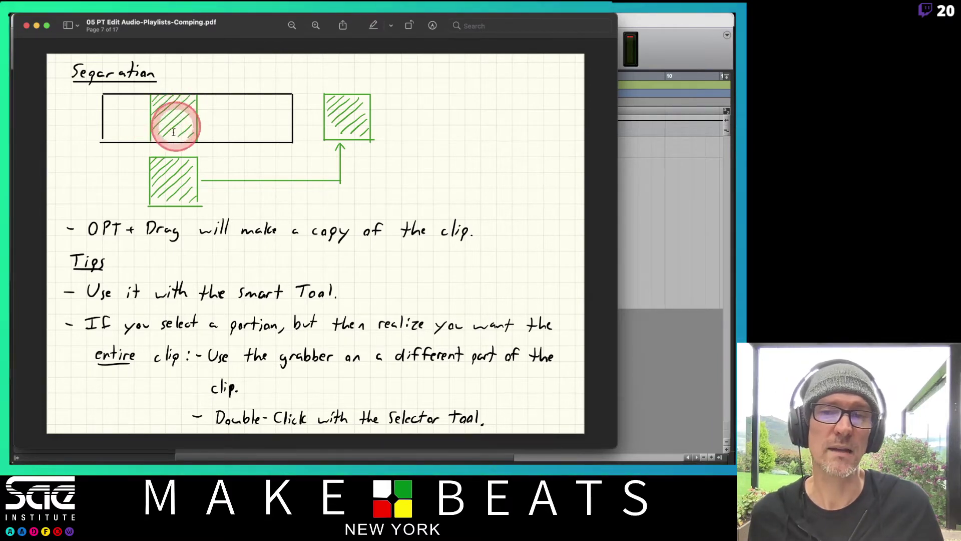
key(Page_Up)
key(Page_Down)
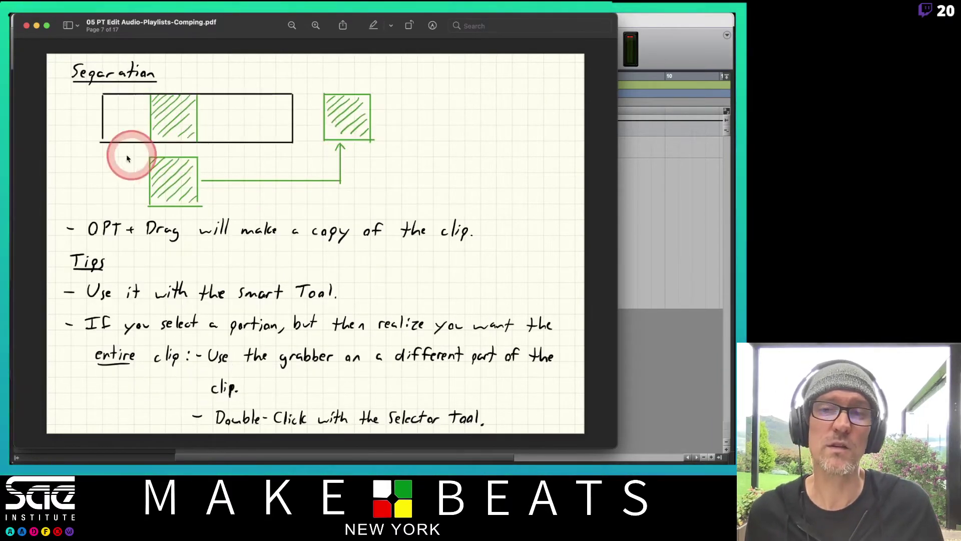
click(664, 37)
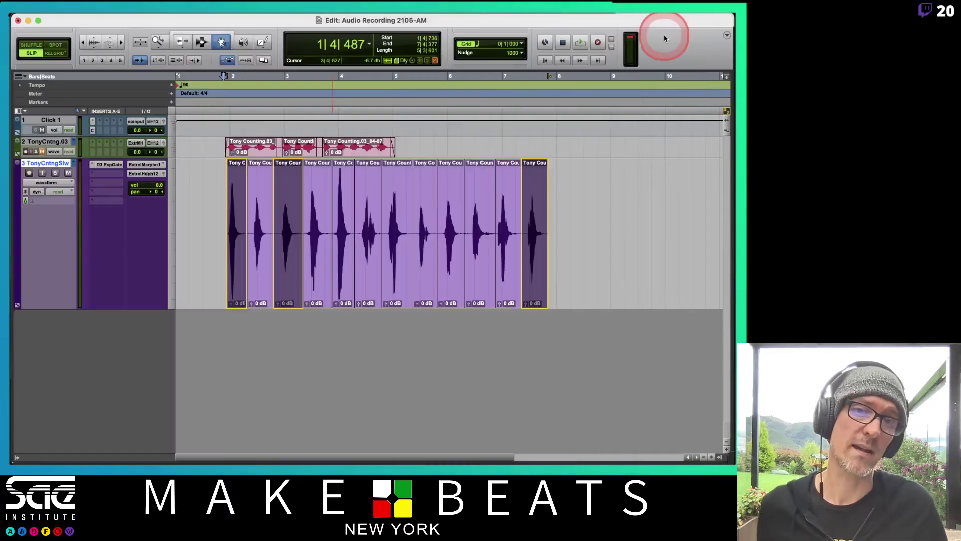
Step: Undo all the clip separations on the slow counting track to restore a single continuous clip
click(651, 180)
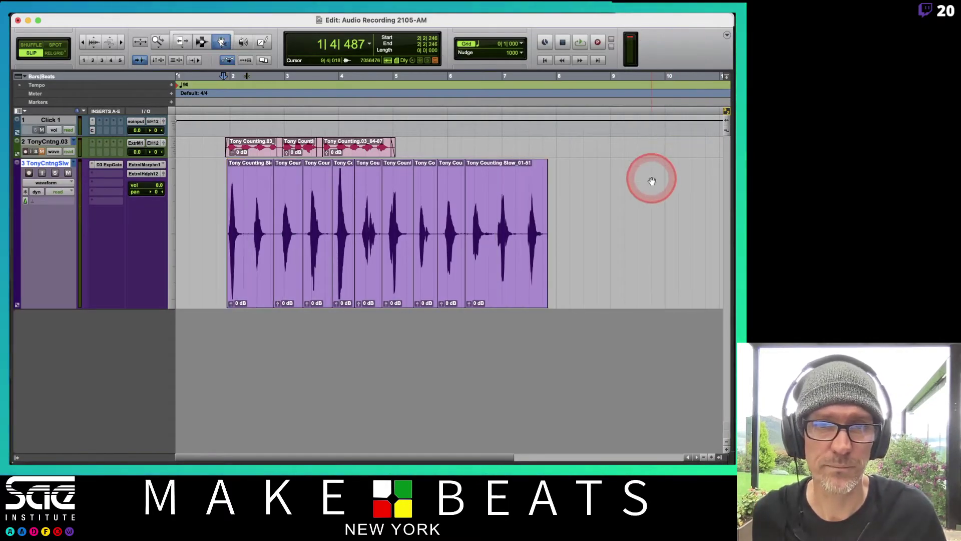
key(super+z)
key(super+z)
key(super+z)
key(super+z)
key(super+z)
key(super+z)
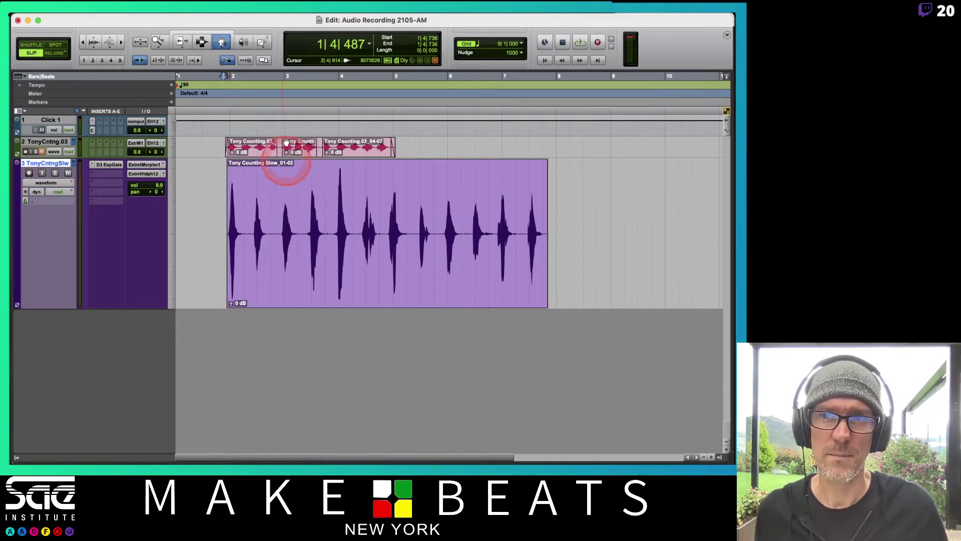
Step: Select the fifth count within the slow clip, about 3|4|421 to 4|2|313, and activate the Grabber tool
click(200, 41)
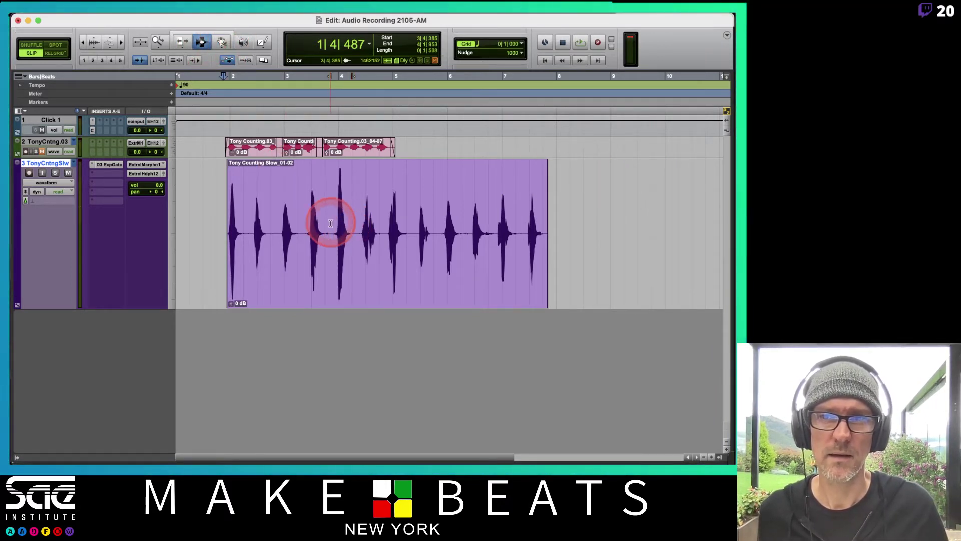
drag(331, 222, 356, 226)
key(F8)
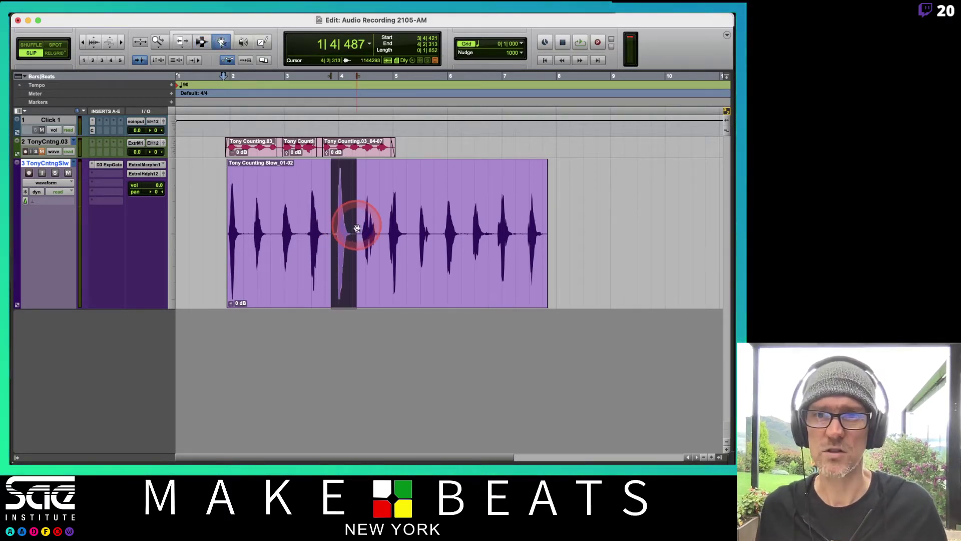
Step: Try copying the selected fifth count to about 8|4|624 with the Separation Grabber, and undo the copy
click(339, 292)
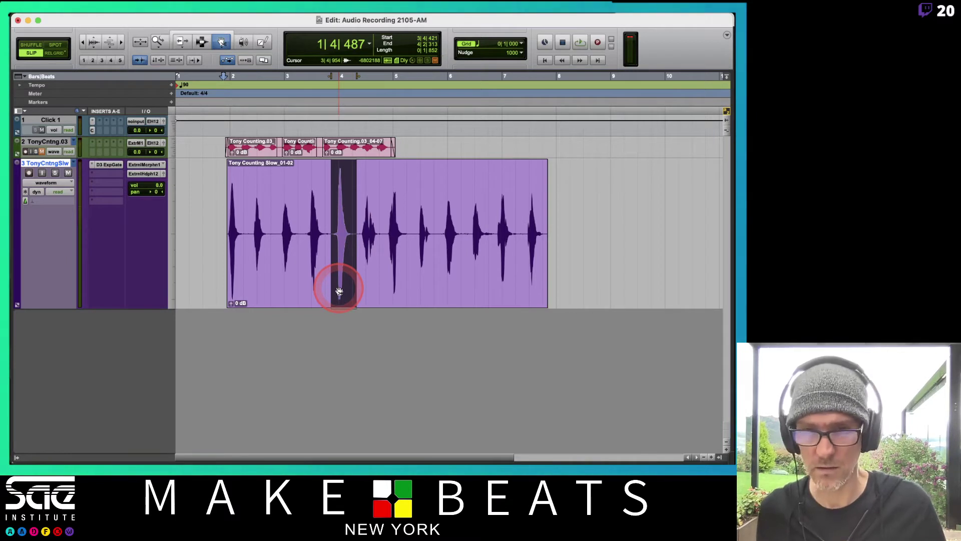
drag(339, 293, 613, 290)
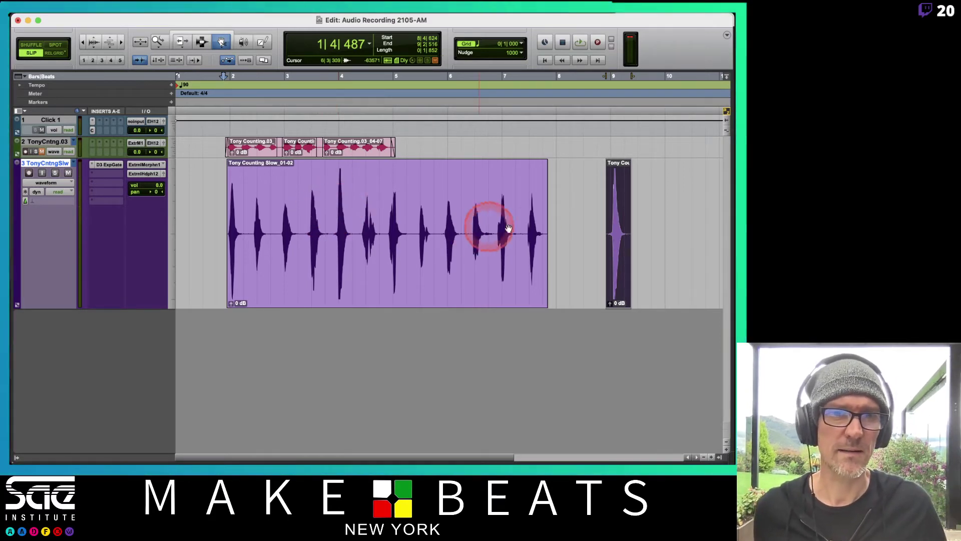
ctrl+click(623, 223)
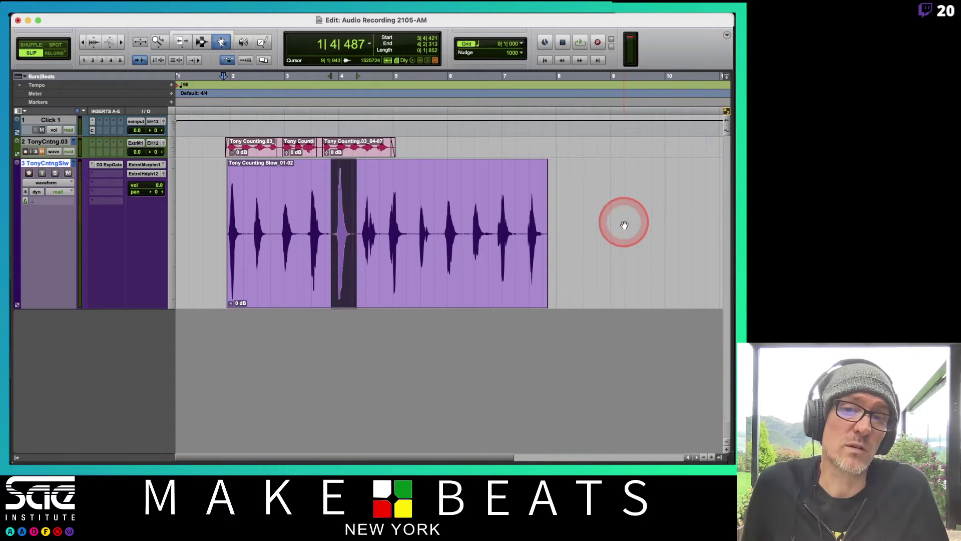
Step: Separate the selected fifth count into its own clip and place a copy of it at about 8|4|730
click(349, 224)
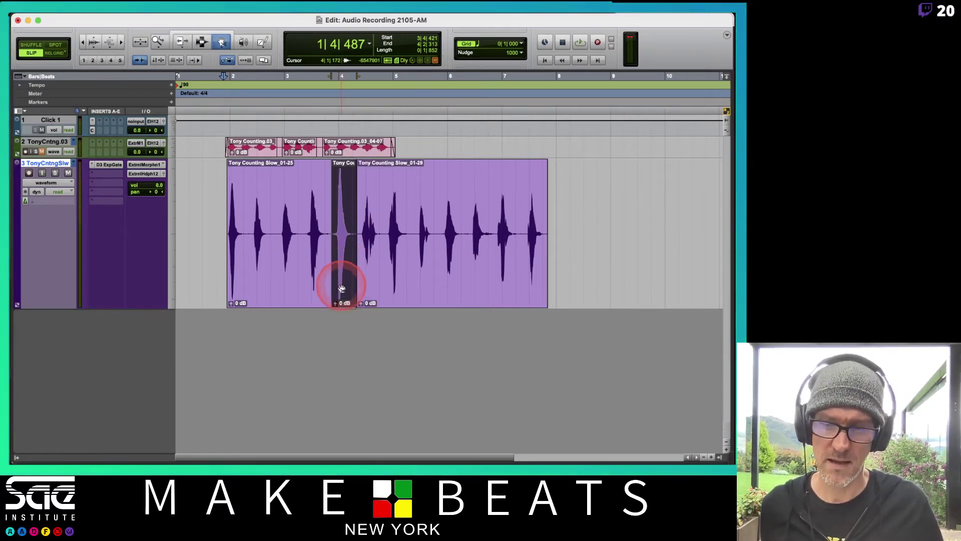
drag(342, 288, 619, 302)
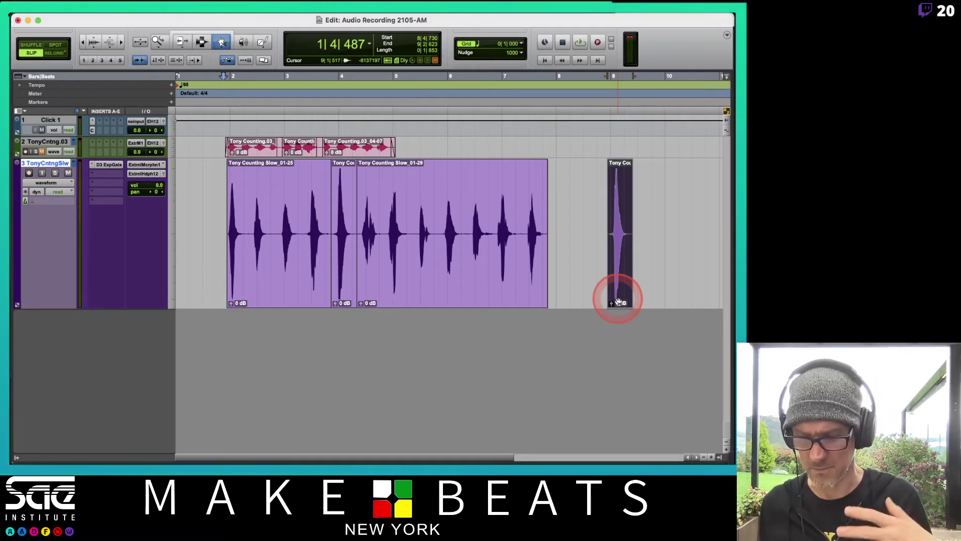
Step: Undo the copy of the fifth count and its separation, restoring a single continuous slow clip
key(super+z)
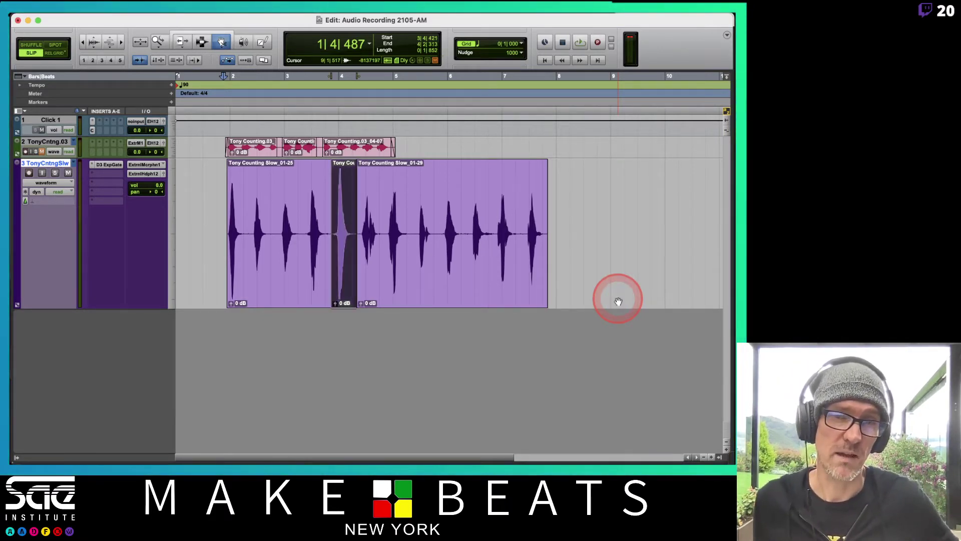
key(super+z)
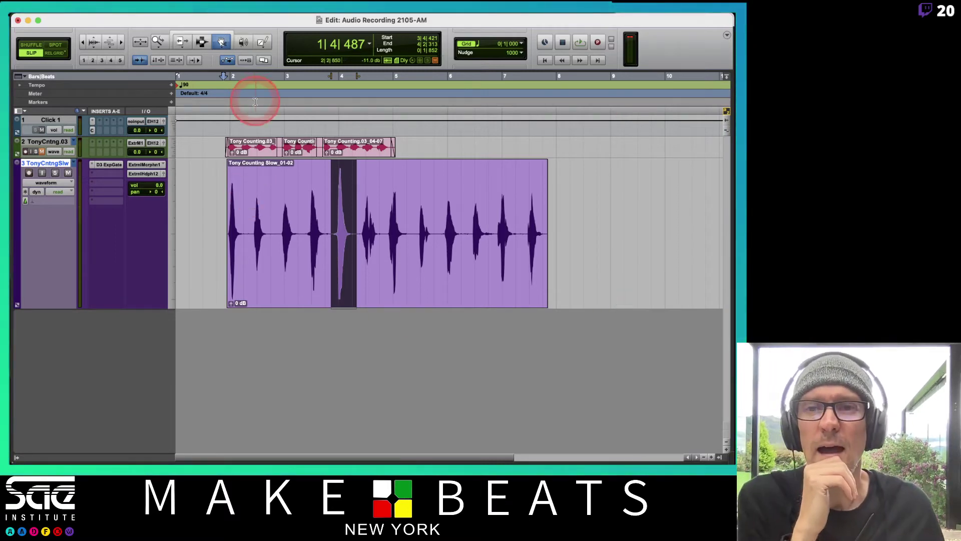
Step: Try the Smart Tool, switch back to the Separation Grabber and select the whole slow counting clip
click(203, 32)
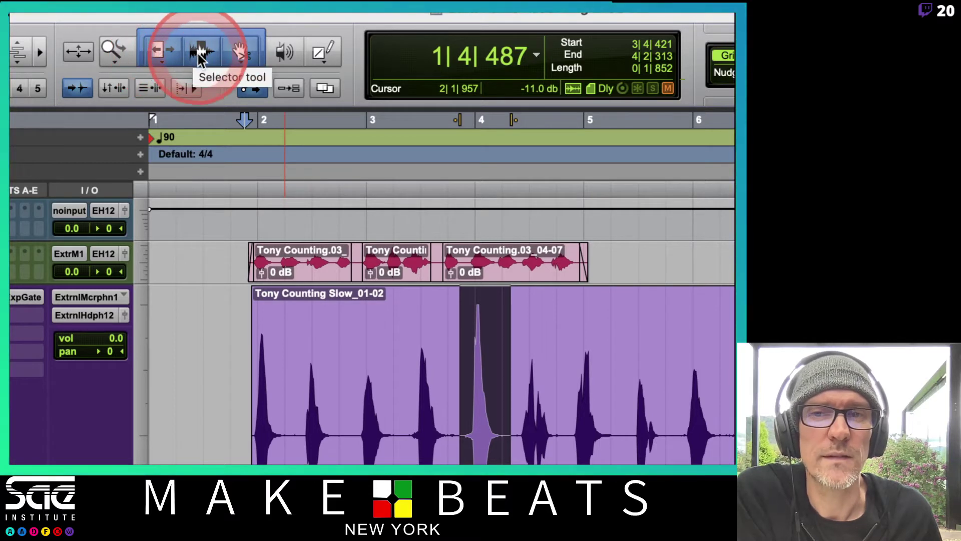
click(240, 59)
drag(240, 59, 271, 61)
drag(240, 56, 259, 104)
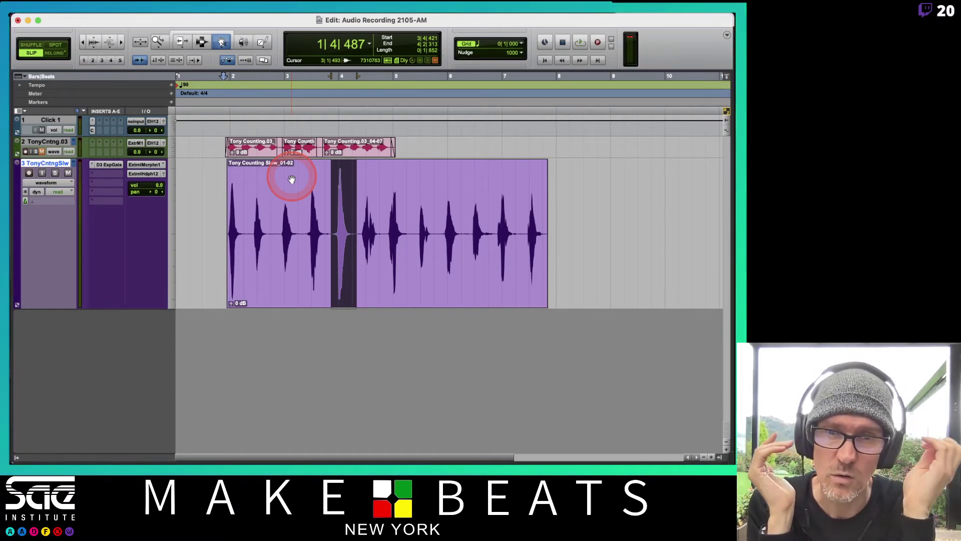
click(301, 205)
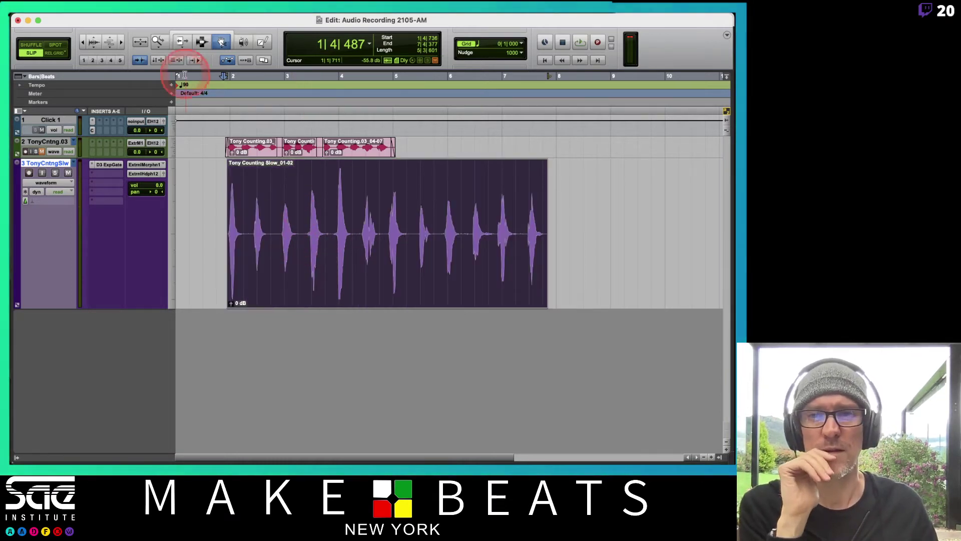
Step: Activate the Smart Tool and select the fourth and fifth counts in the slow clip, about 3|2|244 to 4|2|278
click(201, 35)
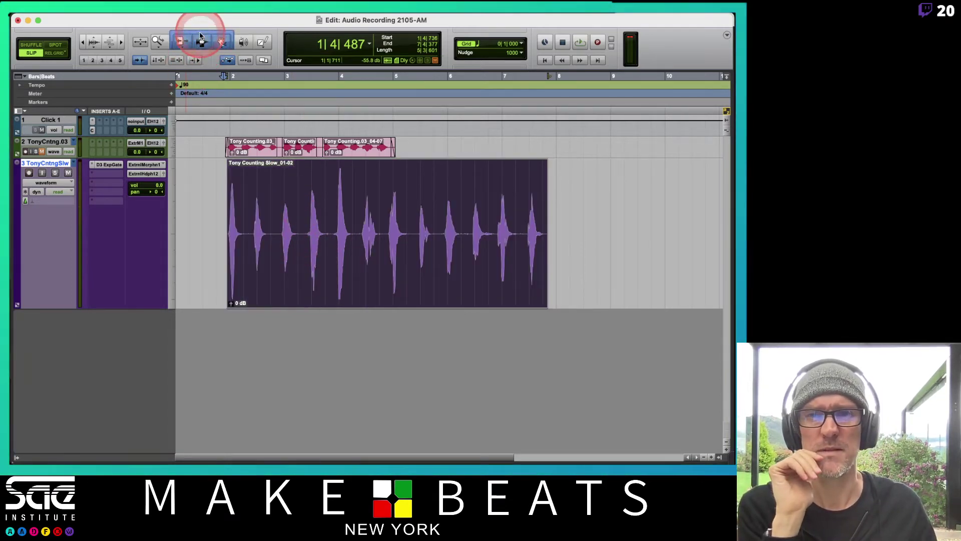
click(286, 206)
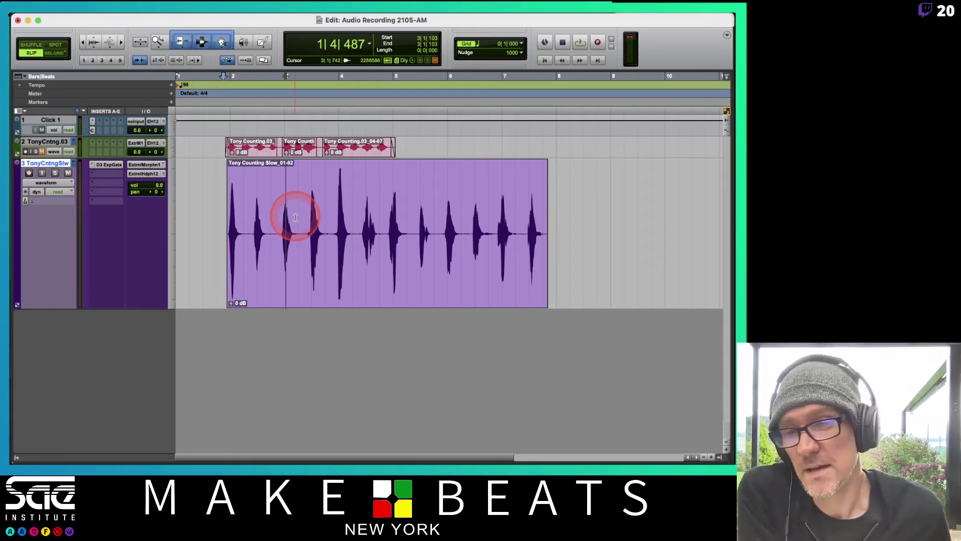
drag(296, 216, 356, 216)
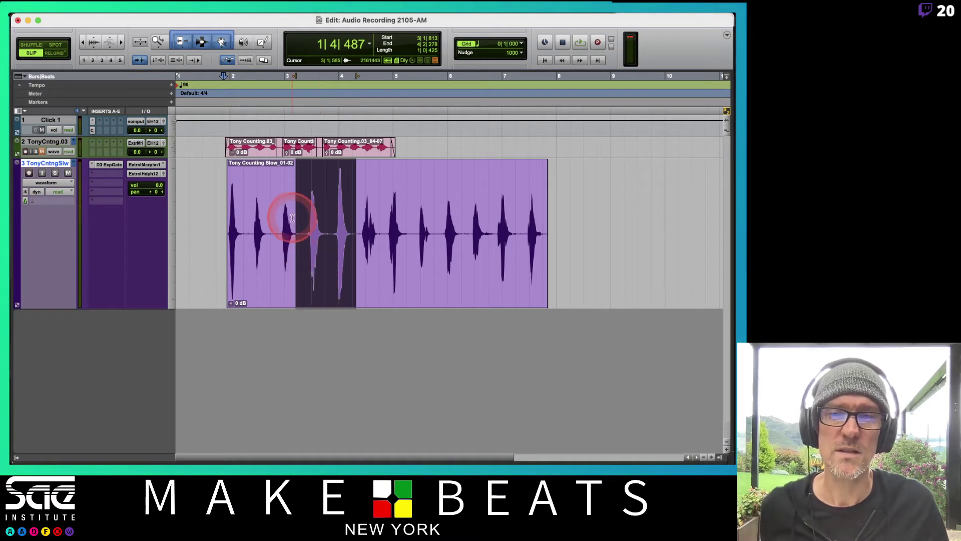
drag(294, 215, 356, 213)
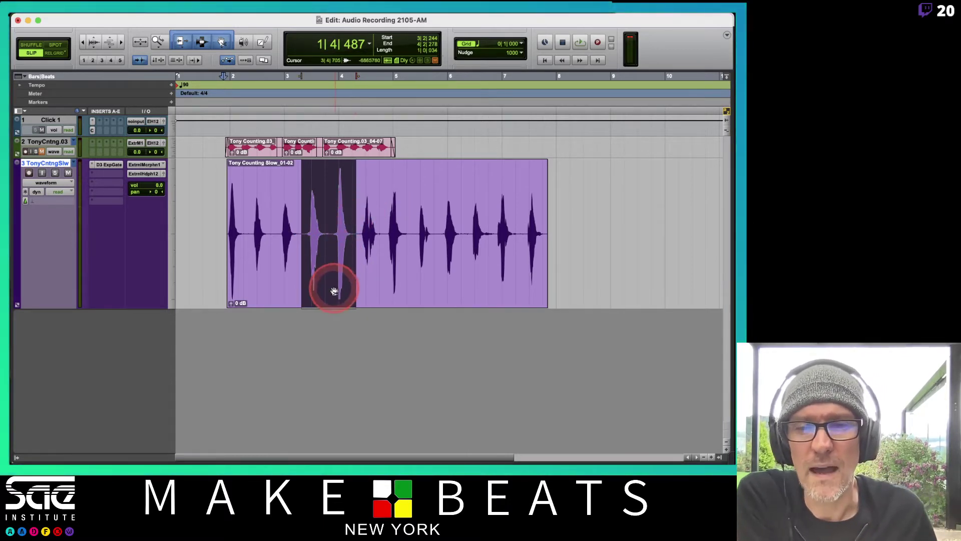
Step: Try moving the selected fourth and fifth counts to about 8|2|518, and undo the move
drag(332, 281, 596, 258)
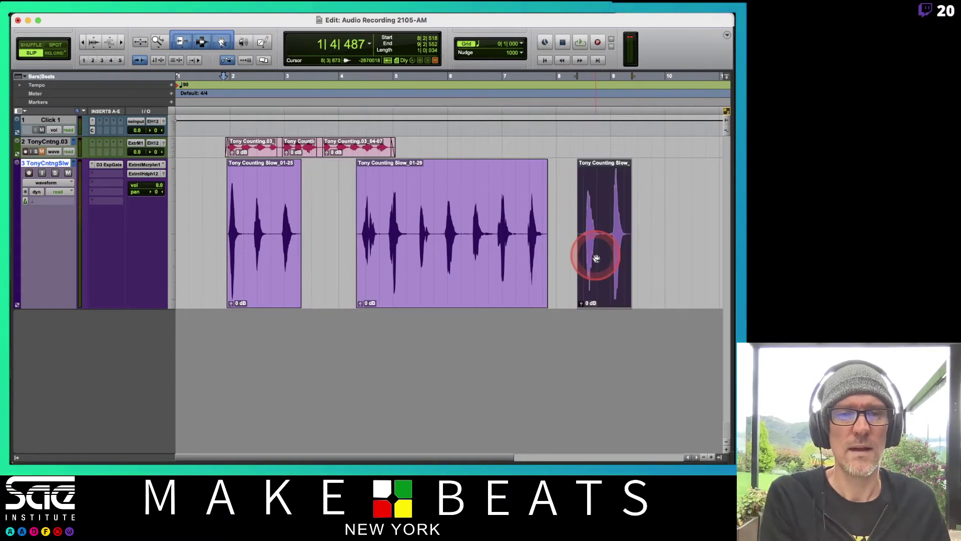
key(super+z)
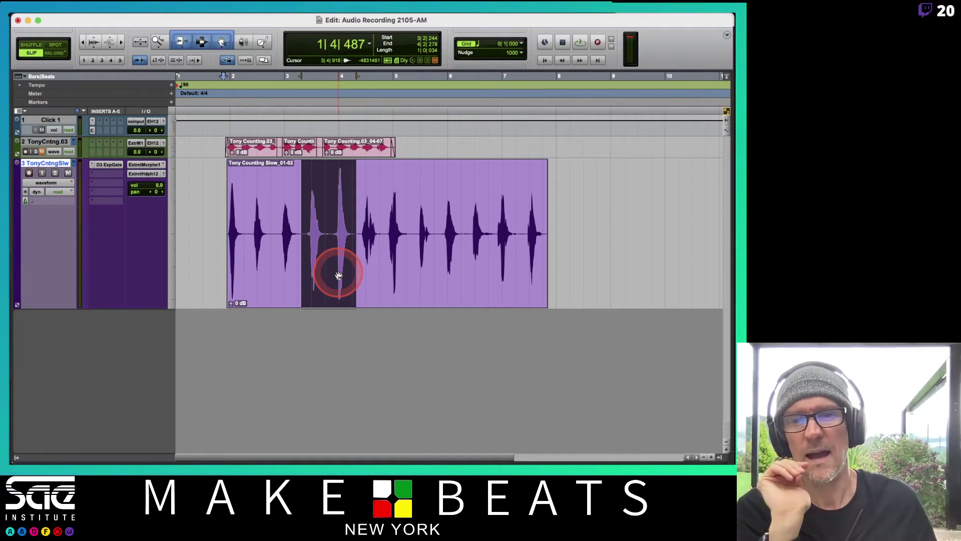
Step: Select the fourth to seventh counts and extend the selection's start, covering about 3|2|102 to 5|2|418
drag(311, 206, 412, 206)
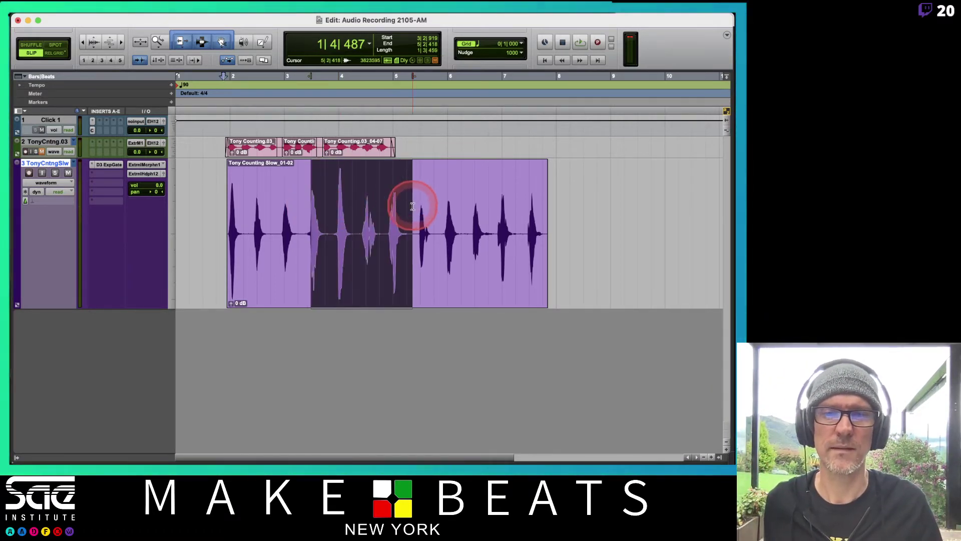
shift+click(303, 204)
drag(303, 204, 299, 205)
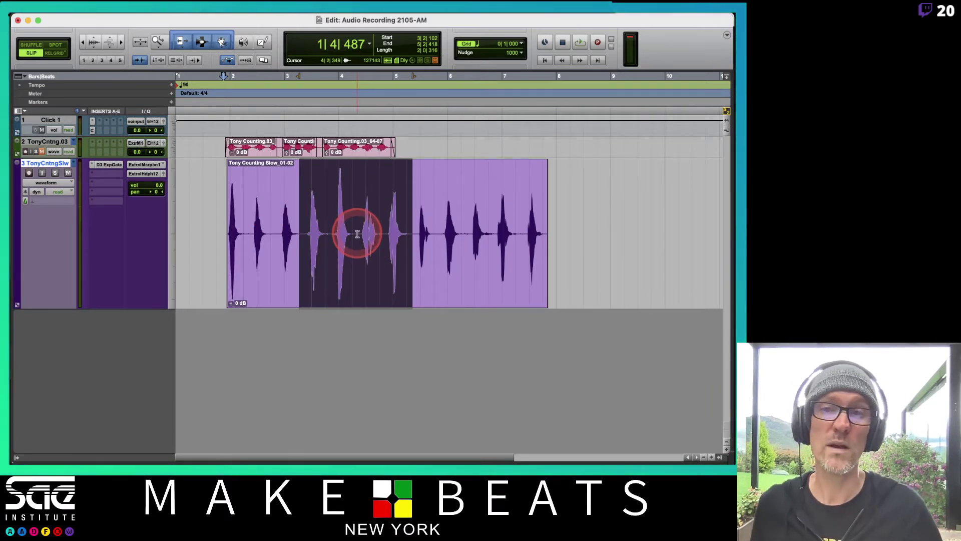
Step: Select the whole slow clip, try moving it further along the timeline, and return to the session start
click(444, 287)
drag(442, 287, 715, 273)
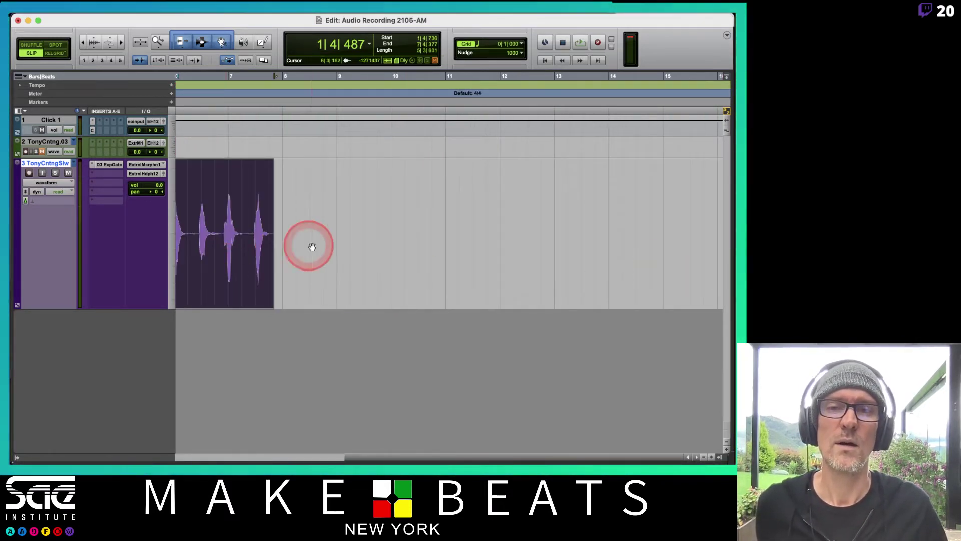
key(Return)
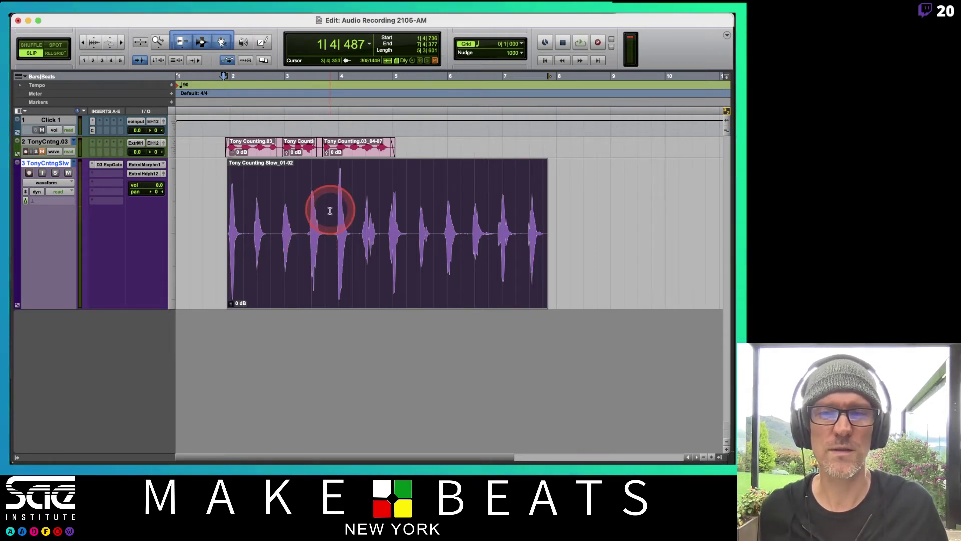
Step: Select the fifth count, about 3|4|350 to 4|2|313, and switch the slow track to its TnyCntngSlSS playlist
drag(330, 211, 356, 215)
click(55, 173)
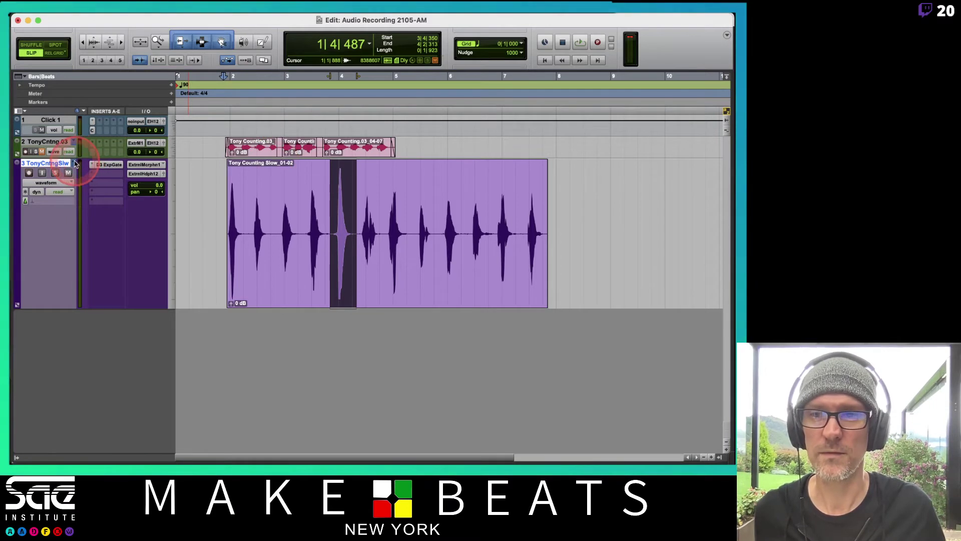
click(75, 163)
click(84, 173)
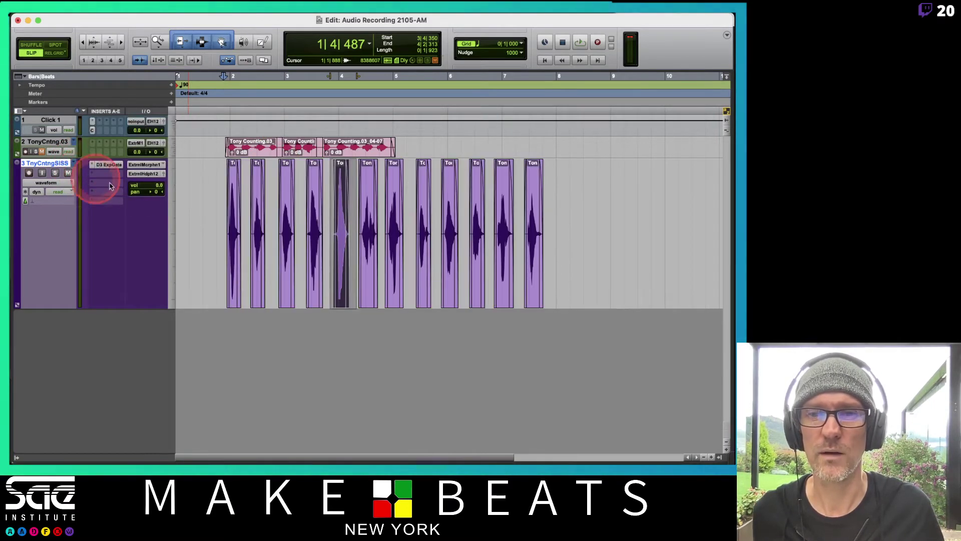
Step: Delete the fades from all the separated count clips on the slow track and deselect them
drag(216, 221, 551, 222)
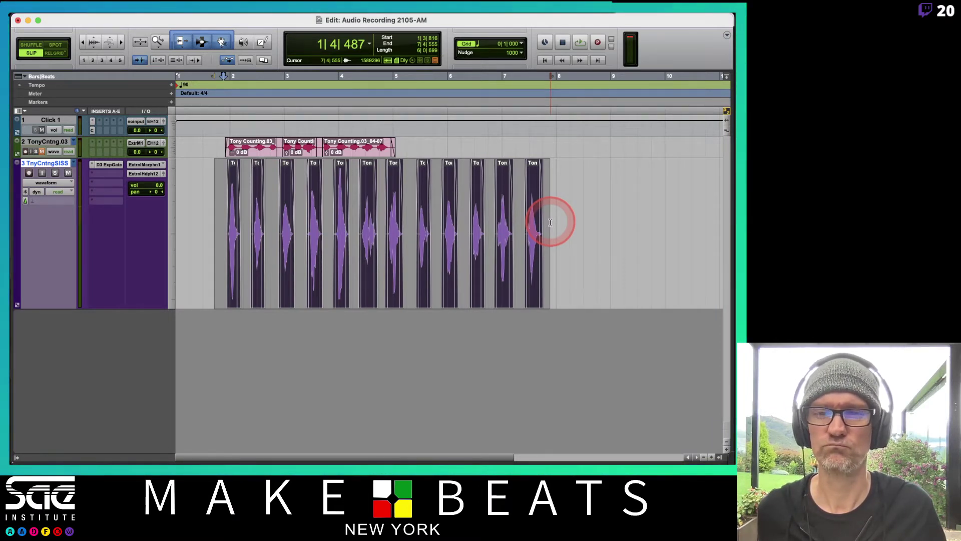
right_click(532, 244)
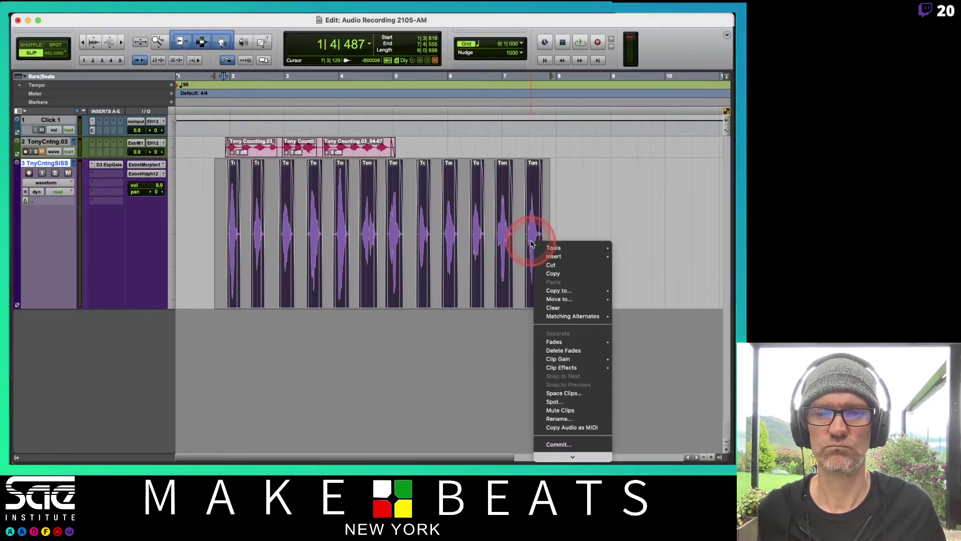
click(580, 352)
click(595, 169)
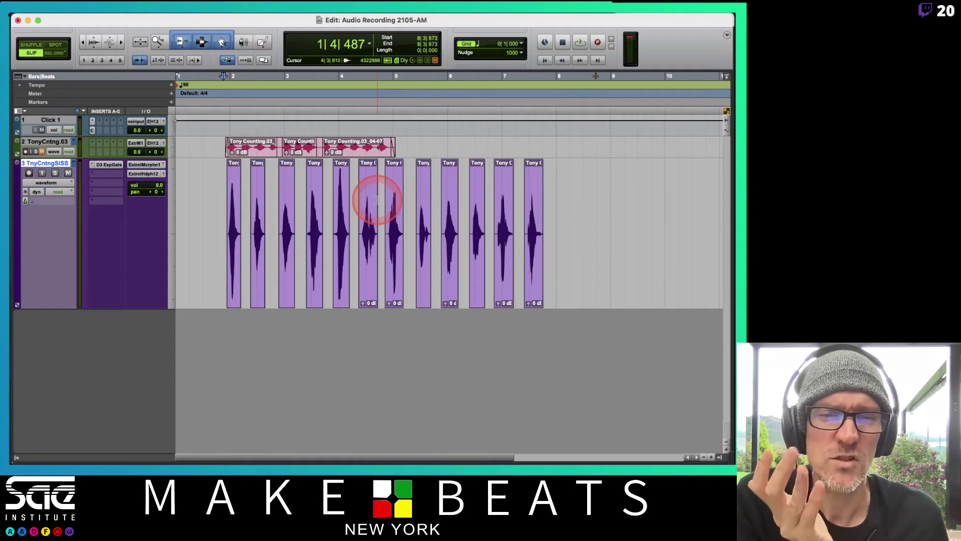
Step: Select the sixth count's whole clip, make a partial selection inside it, and place the edit cursor there
click(370, 286)
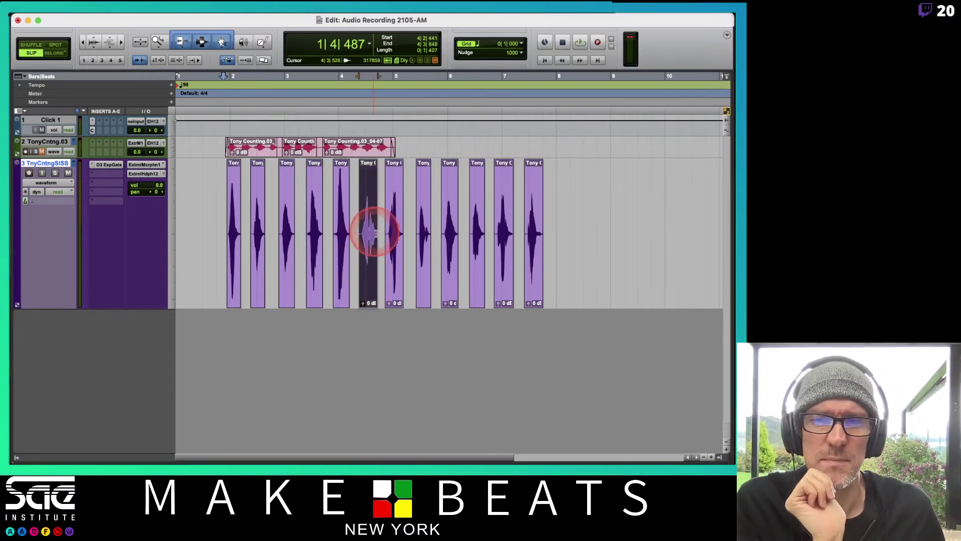
key(super+bracketleft)
key(super+bracketleft)
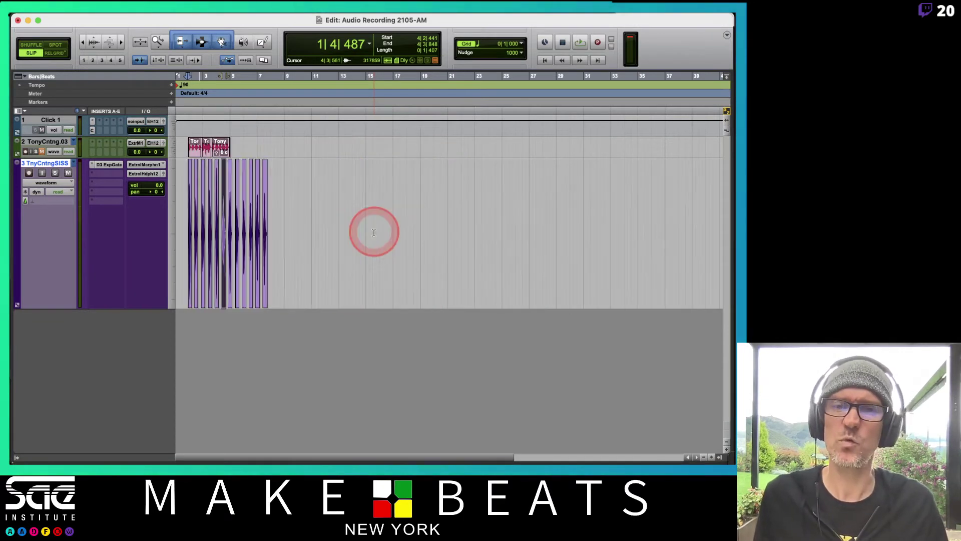
key(super+bracketright)
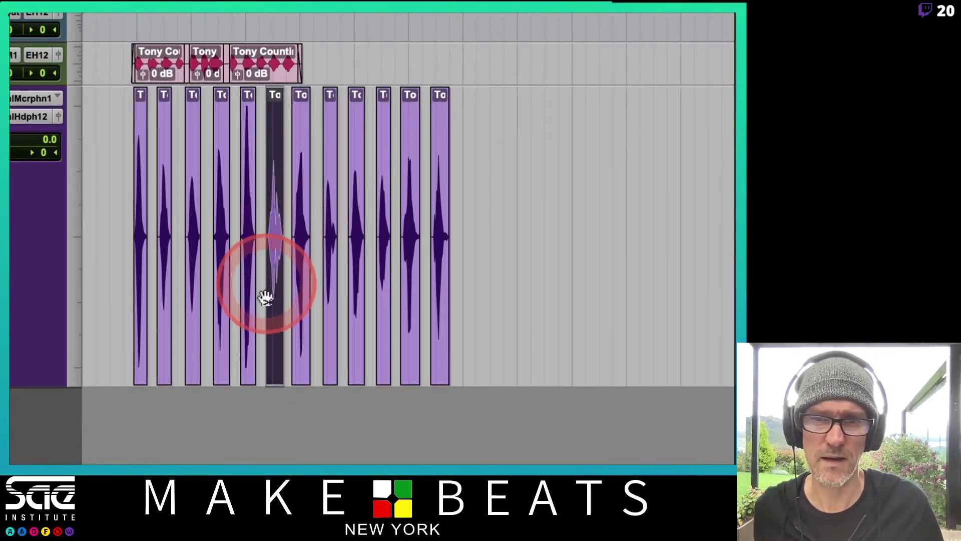
drag(274, 229, 269, 92)
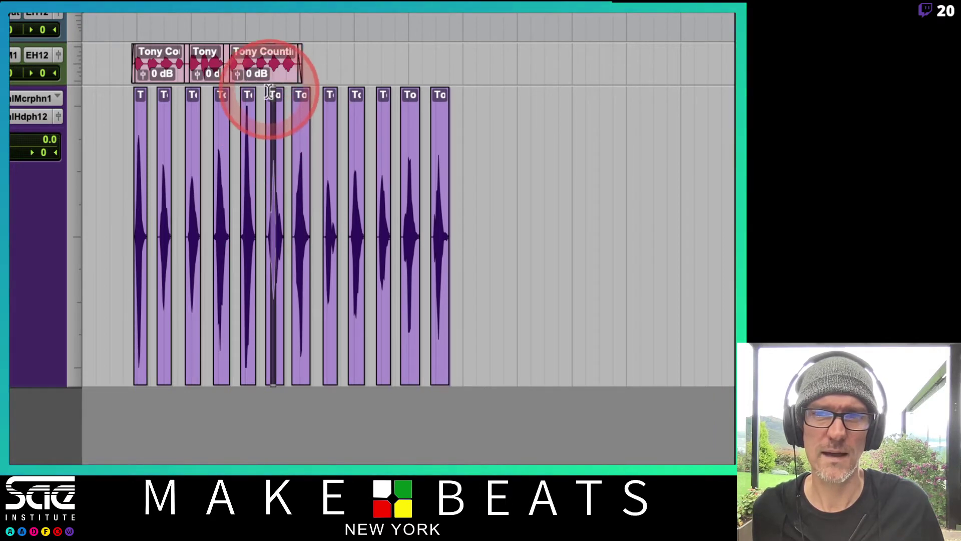
click(278, 210)
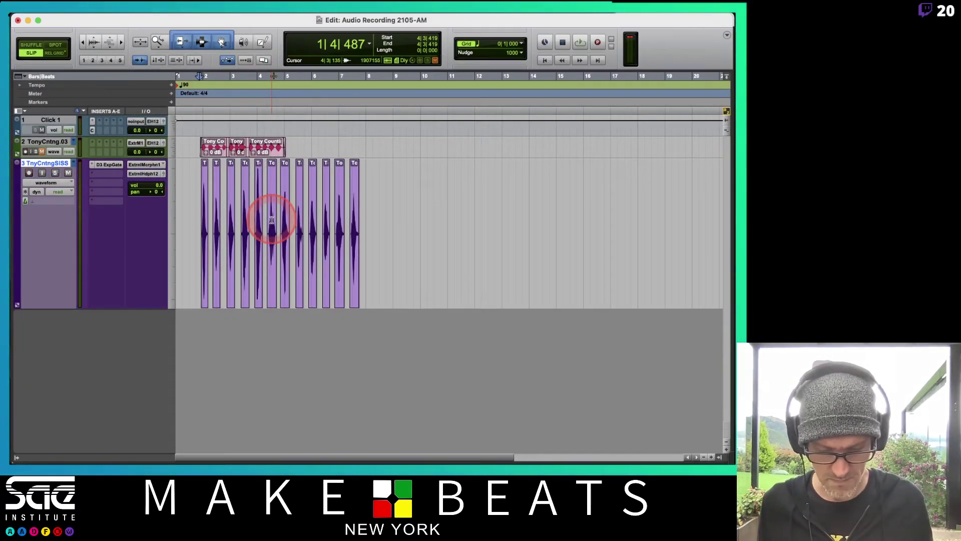
Step: Trim the start of the sixth count's clip to about 4|2|624
key(t)
key(t)
key(t)
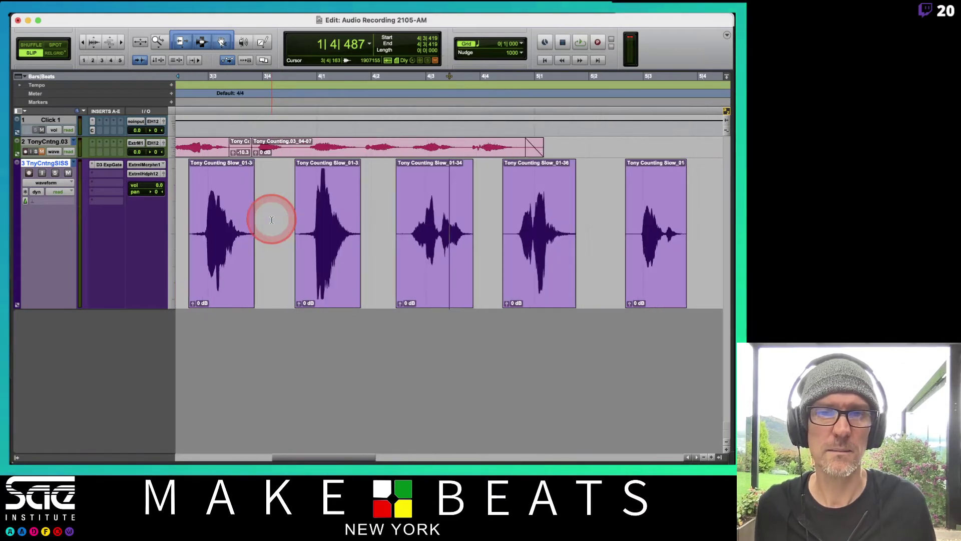
drag(396, 236, 408, 236)
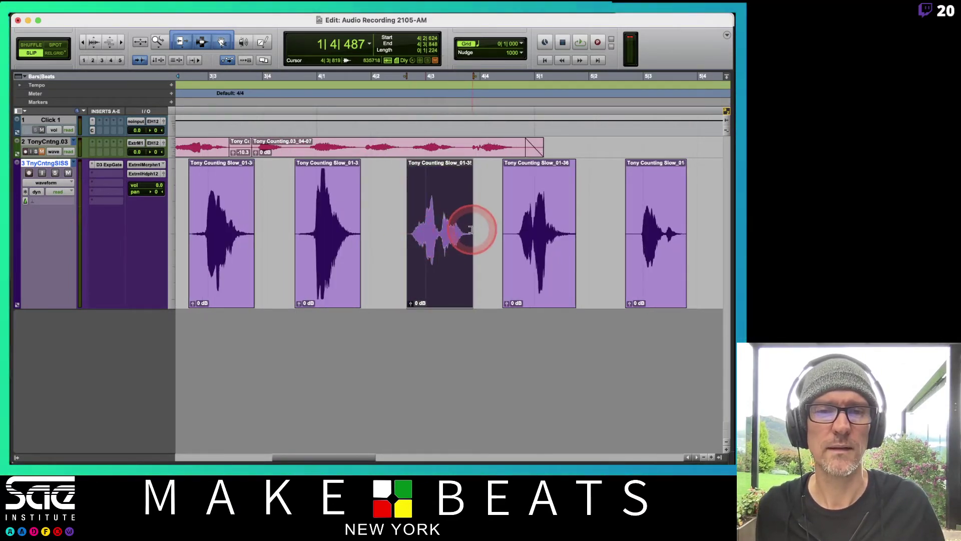
Step: Add a fade-out from about 4|3|544 and a fade-in up to about 4|2|704 on the sixth count's clip
drag(471, 161, 457, 170)
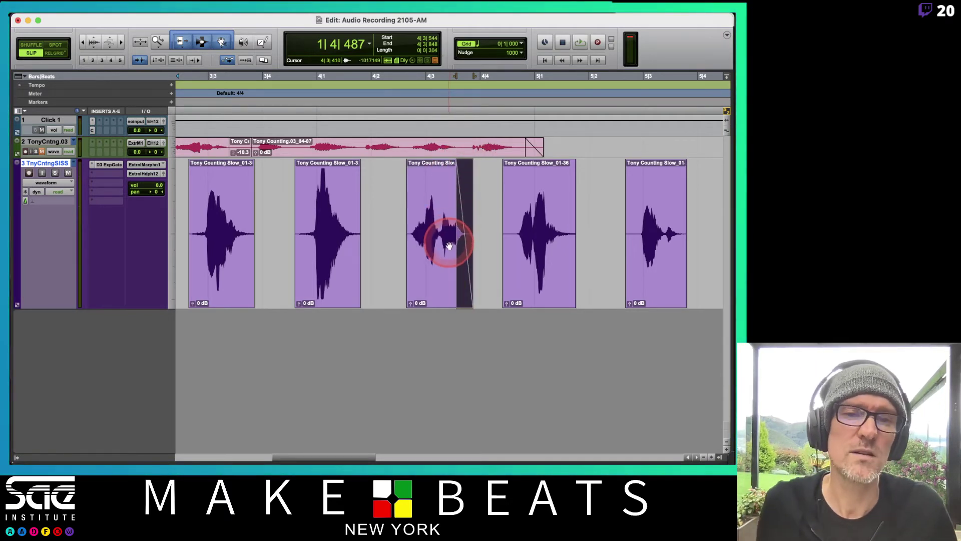
click(409, 164)
drag(409, 165, 423, 190)
key(r)
key(r)
key(r)
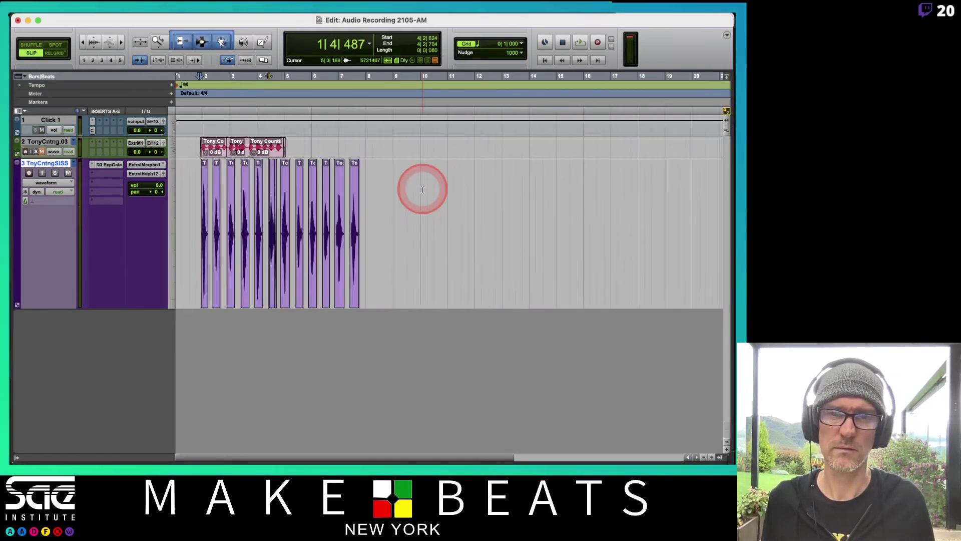
Step: Select the whole faded sixth count, and select the middle part of the fifth count, about 3|4|883 to 4|1|509
click(273, 256)
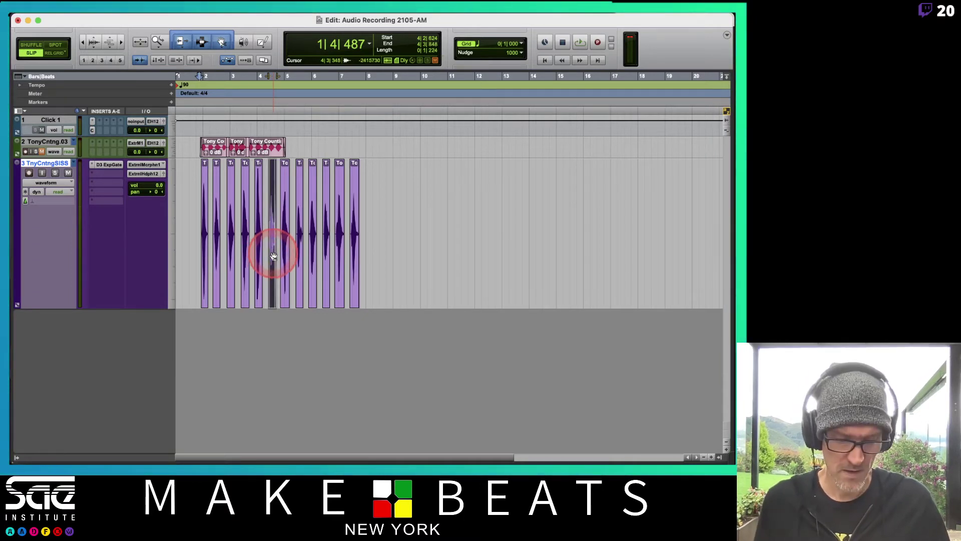
key(super+bracketright)
key(super+bracketright)
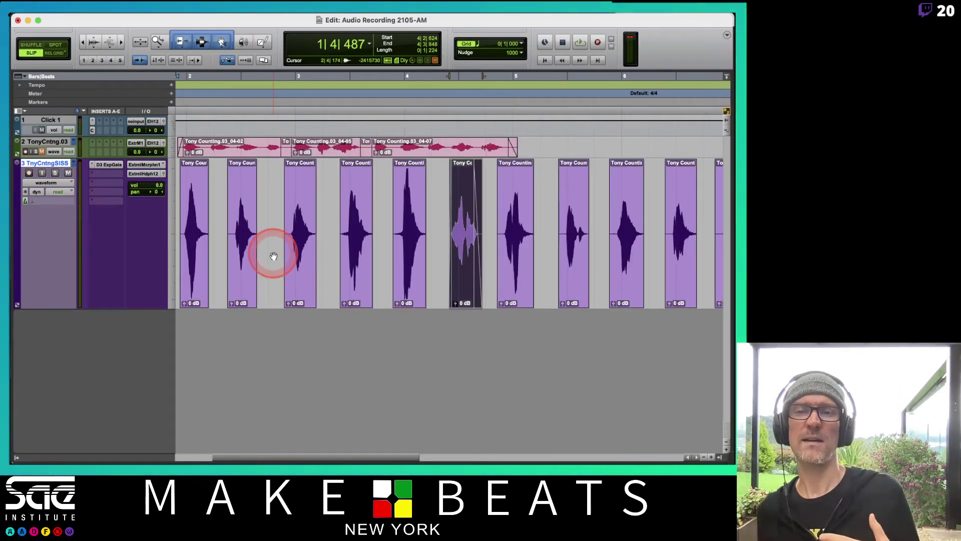
click(446, 196)
drag(401, 221, 419, 232)
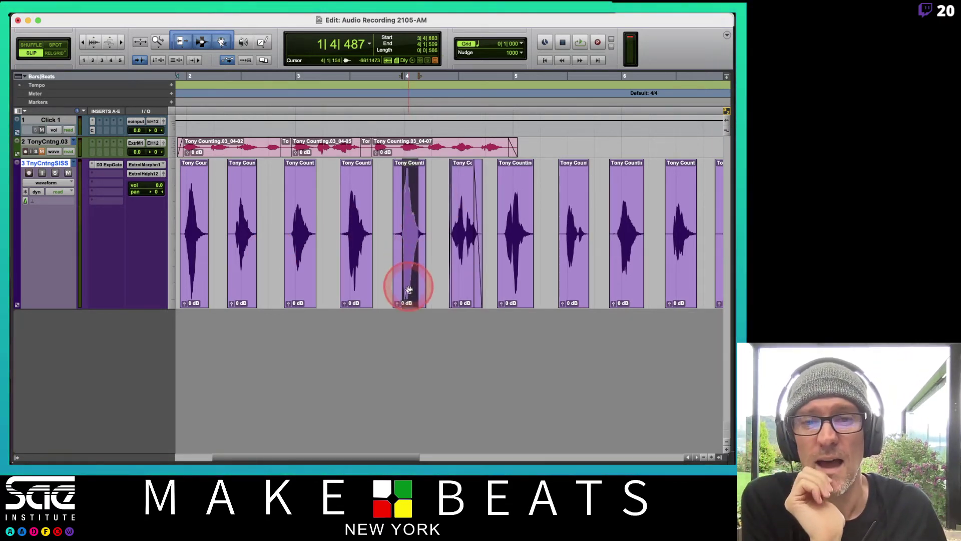
Step: Move the selected part of the fifth count out of its clip to about 4|1|811, undoing and reapplying the move
drag(404, 283, 434, 290)
key(super+z)
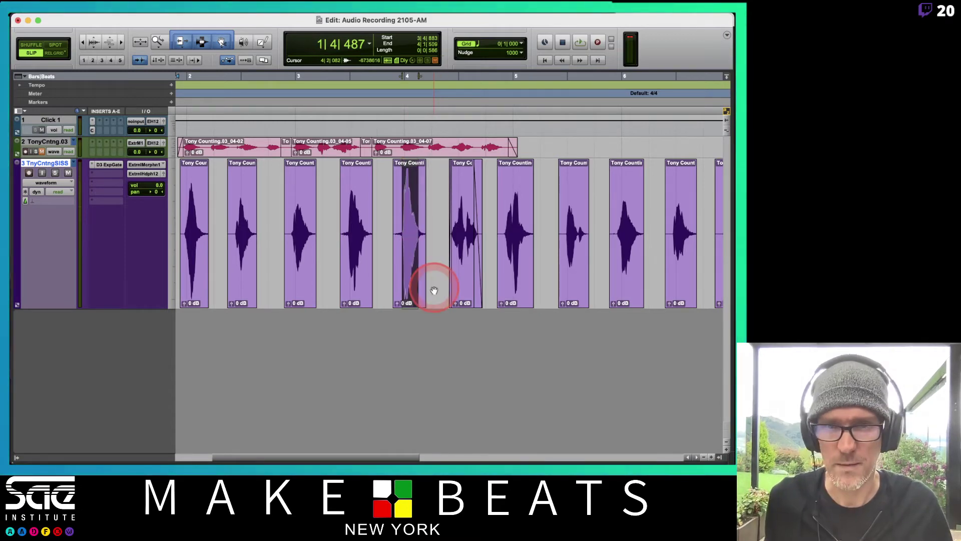
key(super+z)
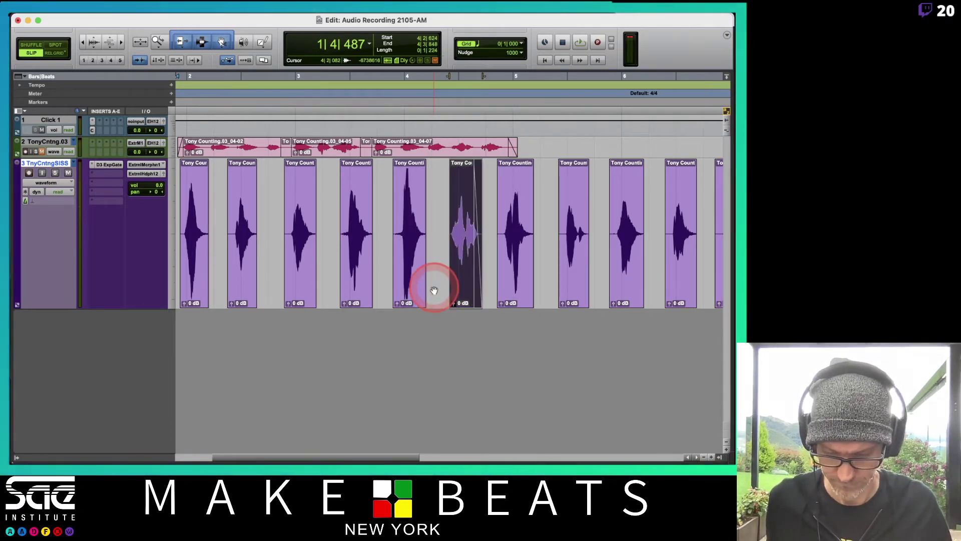
key(super+z)
key(super+bracketleft)
key(super+bracketleft)
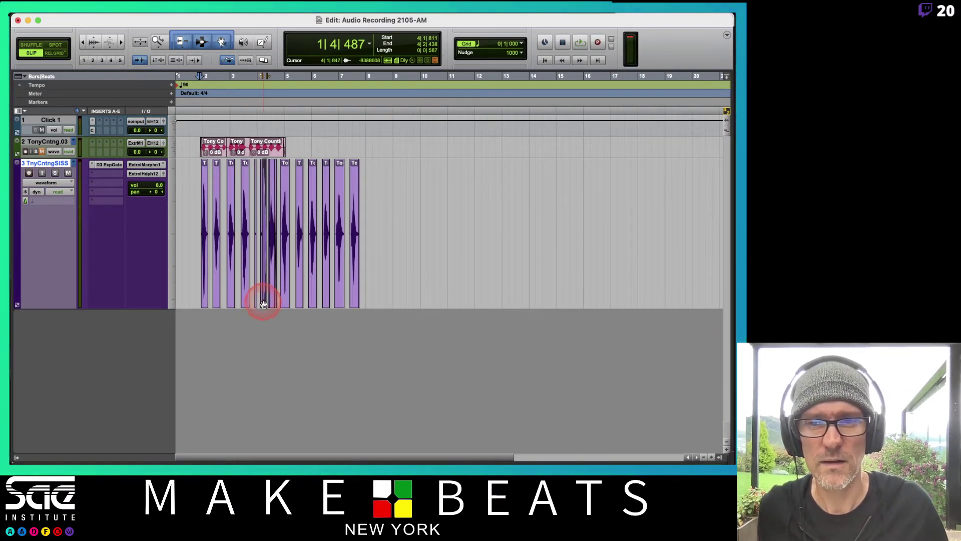
Step: Try moving the separated part of the fifth count to about 9|4|622, and undo that move and the earlier separation
drag(262, 299, 414, 296)
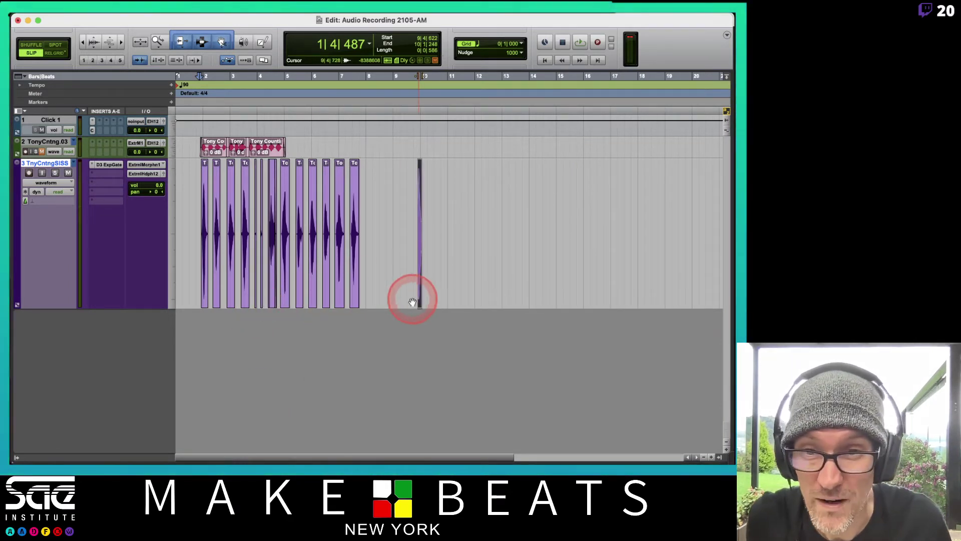
key(super+z)
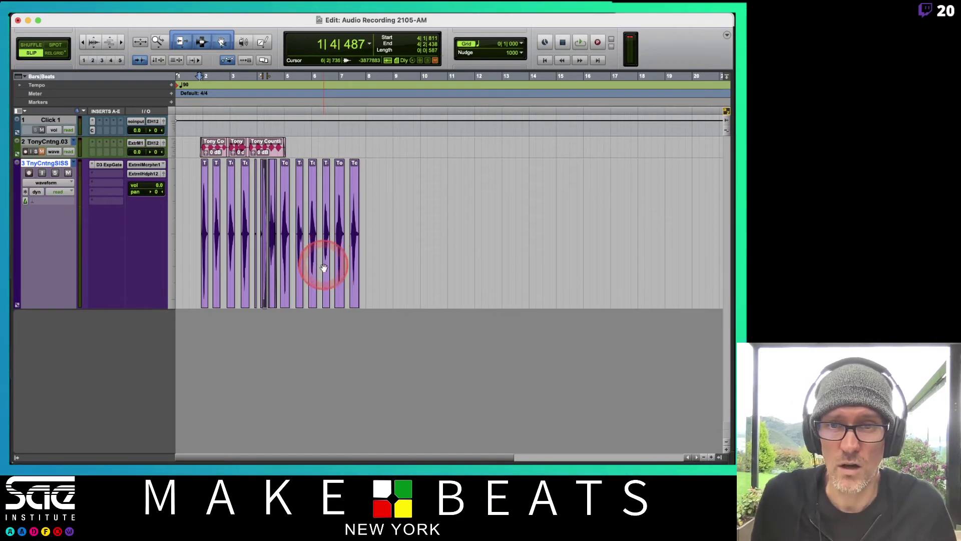
key(super+bracketright)
key(super+bracketright)
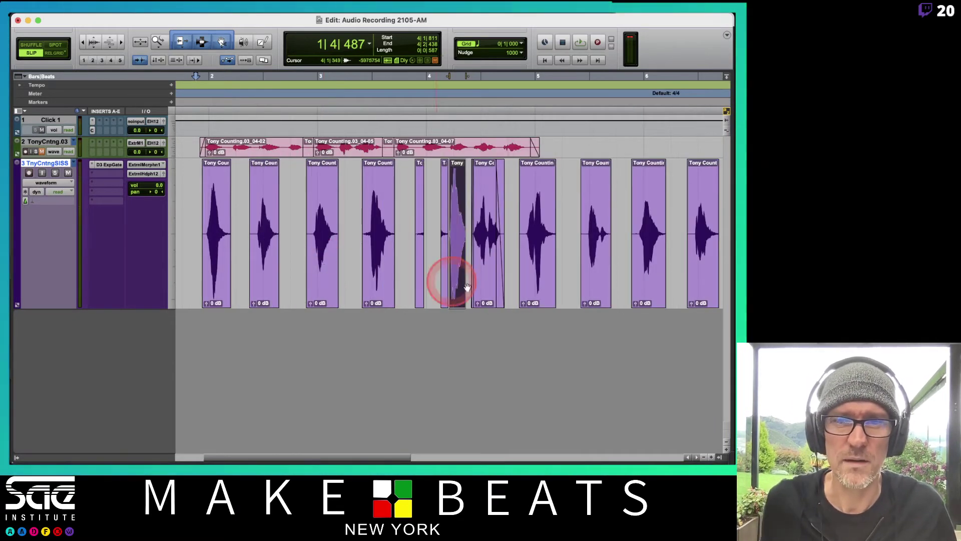
drag(485, 292, 481, 286)
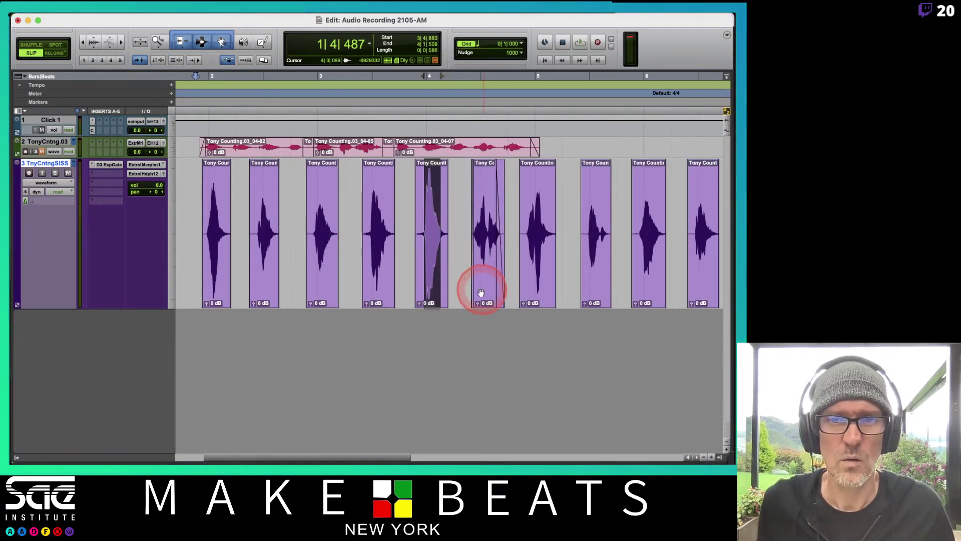
Step: Zoom in and out around 4|2|118 in the gap before the sixth count, and frame the sixth count's clip using Single Zoom
click(457, 223)
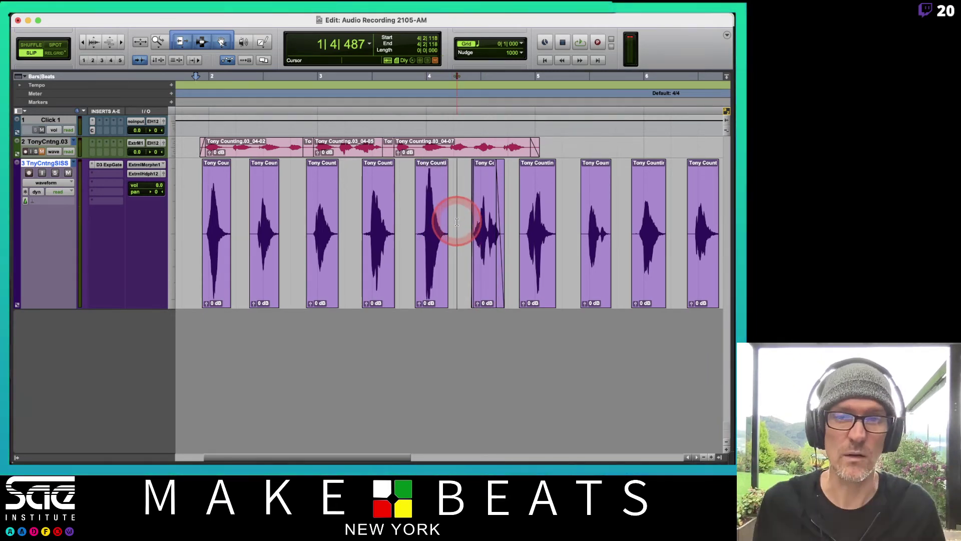
key(super+bracketleft)
key(super+bracketright)
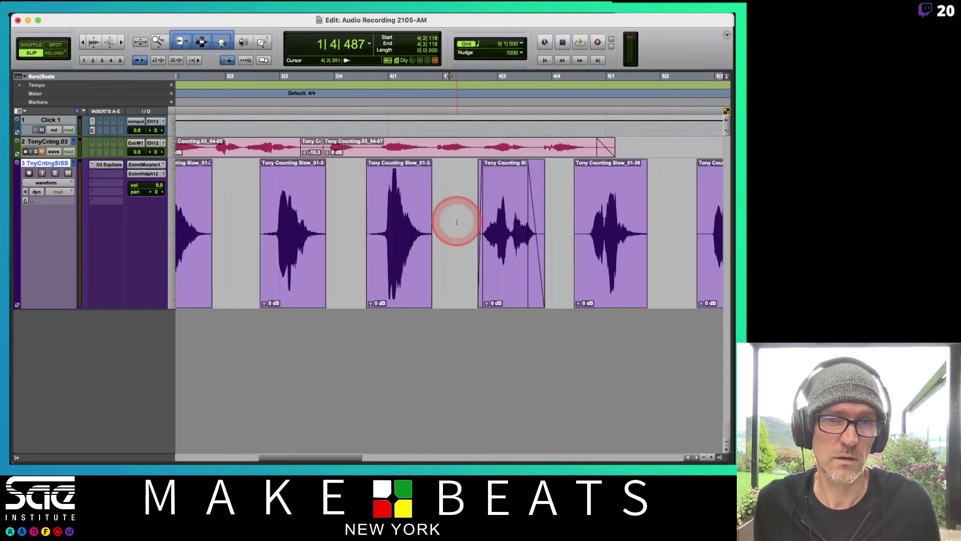
key(super+bracketleft)
key(super+bracketleft)
key(super+bracketright)
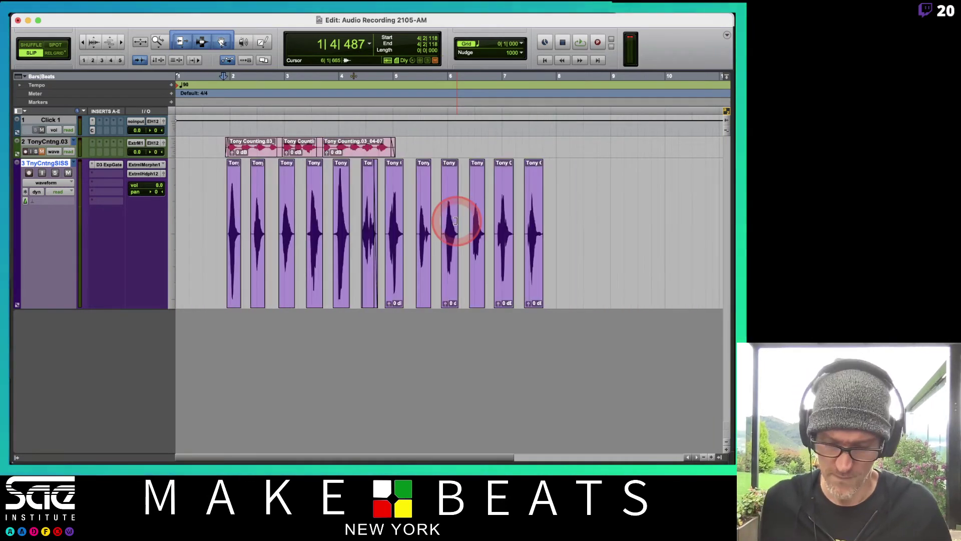
key(F5)
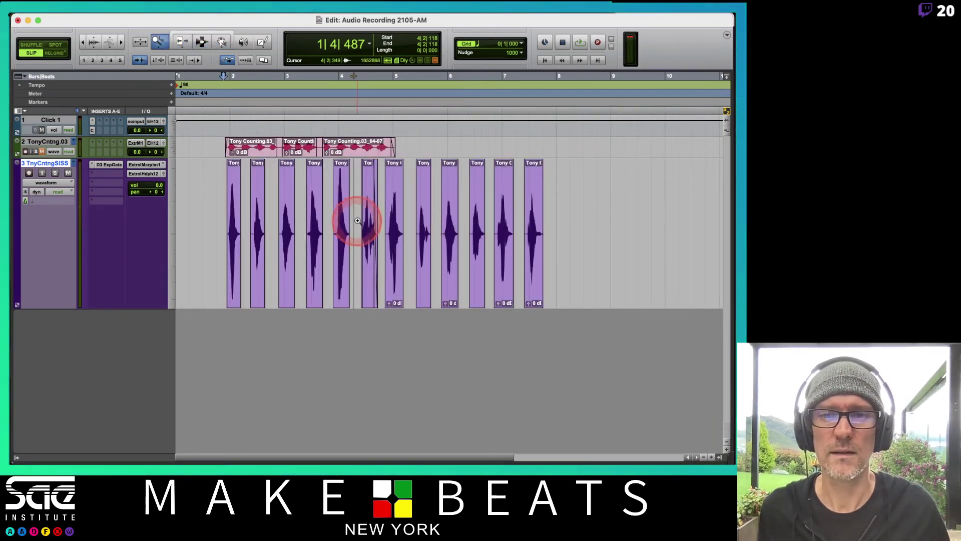
drag(373, 232, 383, 229)
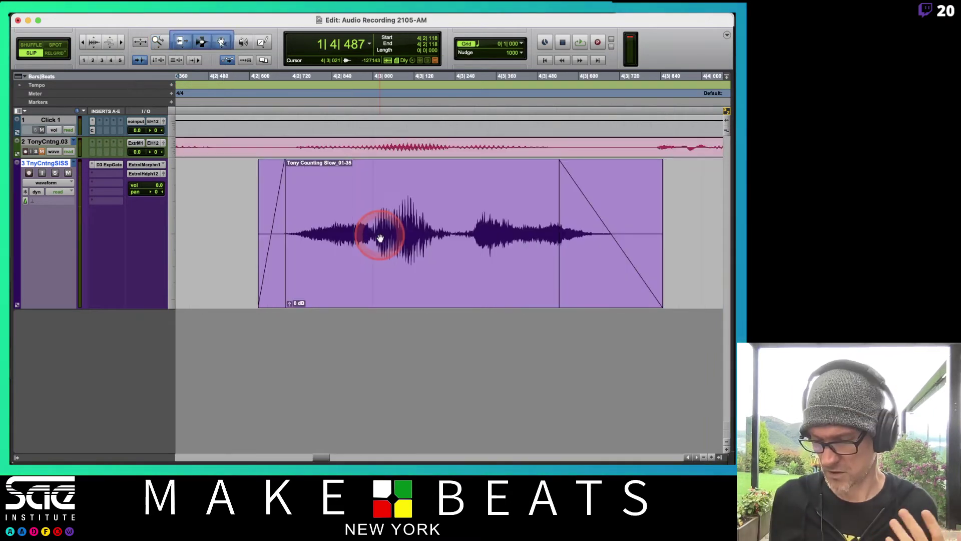
Step: Switch to the PDF notes to read page 9 on the zoom commands, and return to the Pro Tools Edit window
key(super+Tab)
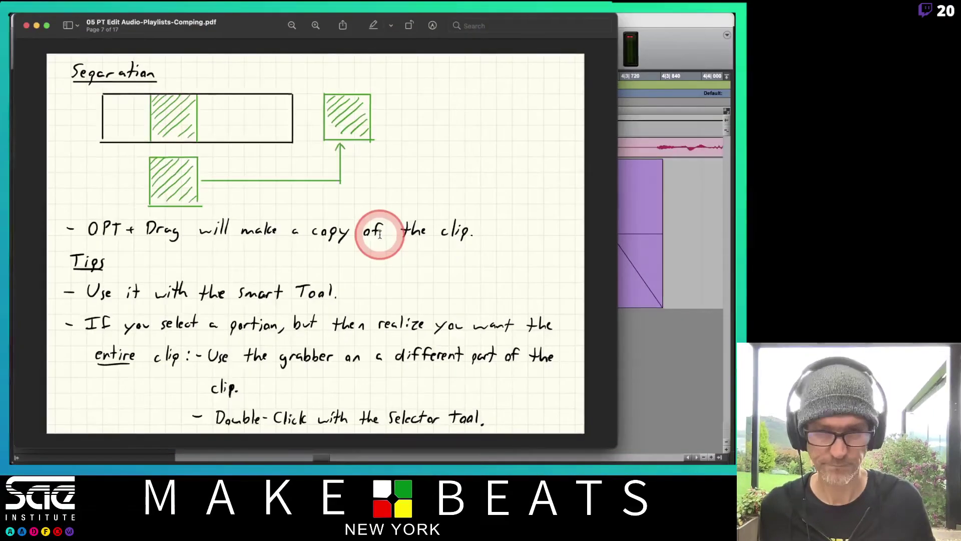
key(Down)
key(Down)
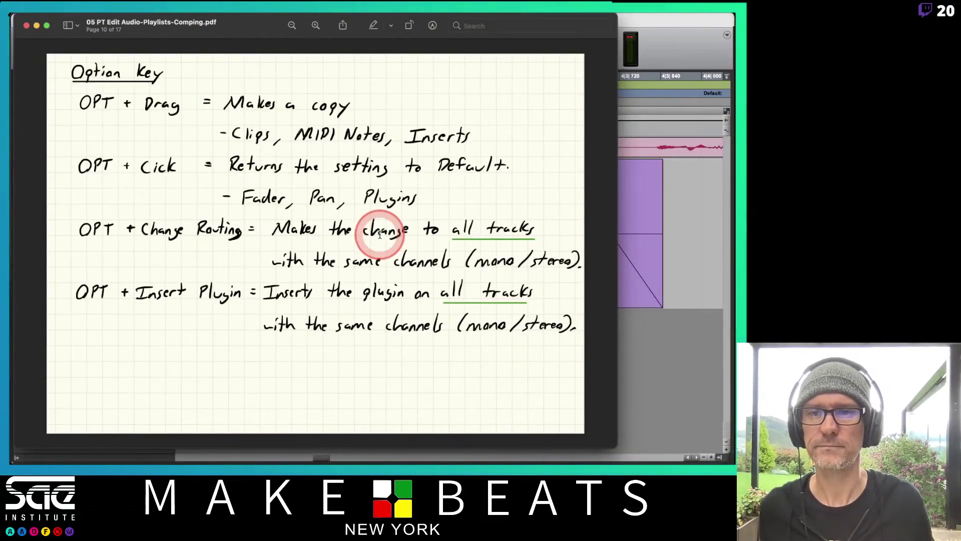
key(Up)
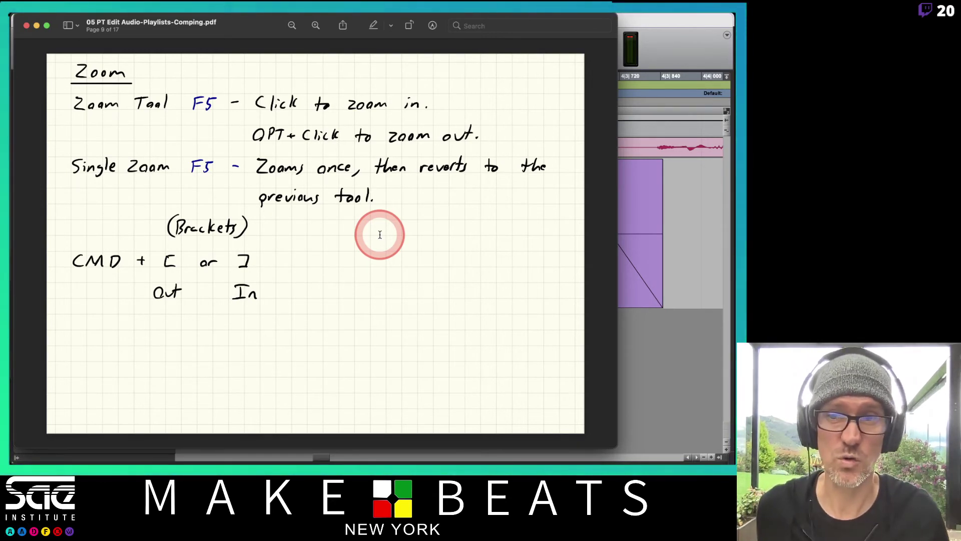
click(711, 33)
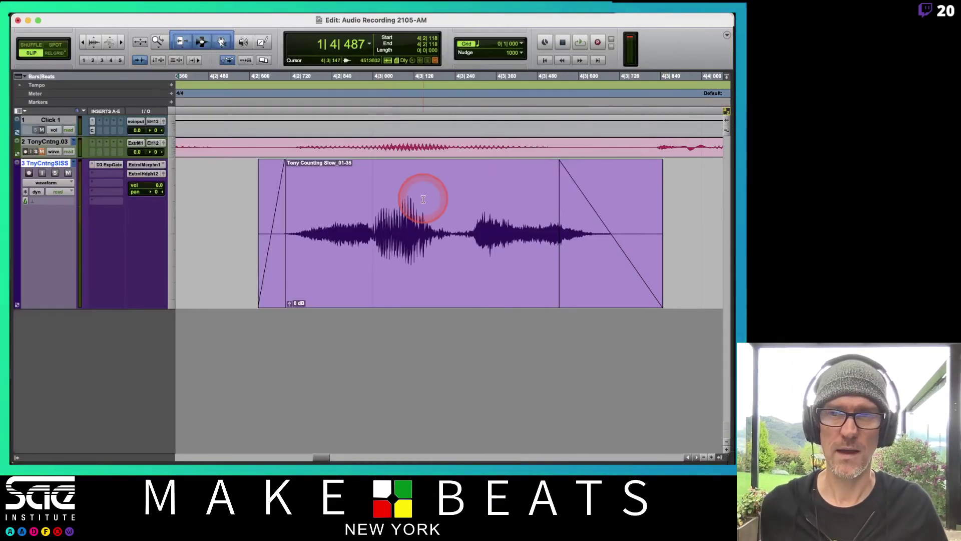
Step: Select the whole sixth count's clip and zoom in to its waveform and back out with the normal Zoom tool
click(425, 264)
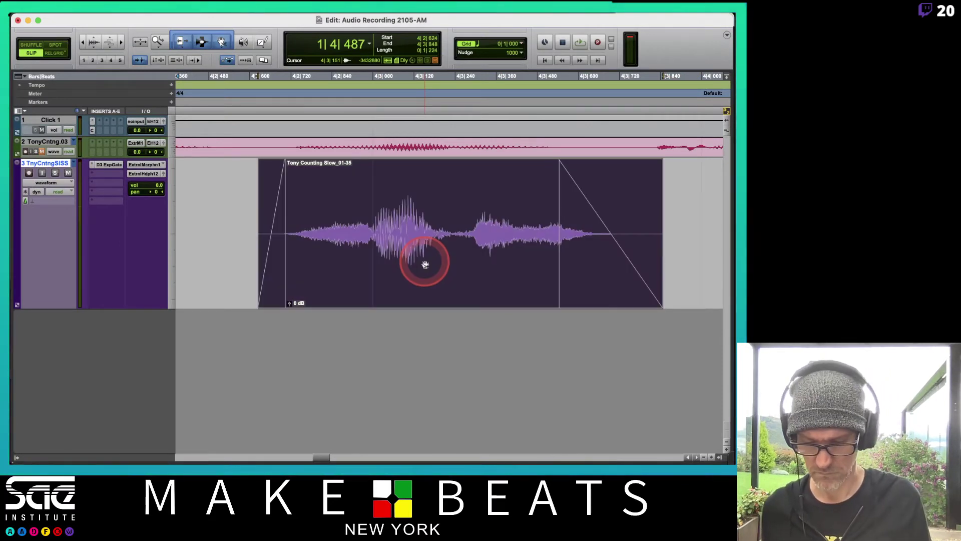
key(F5)
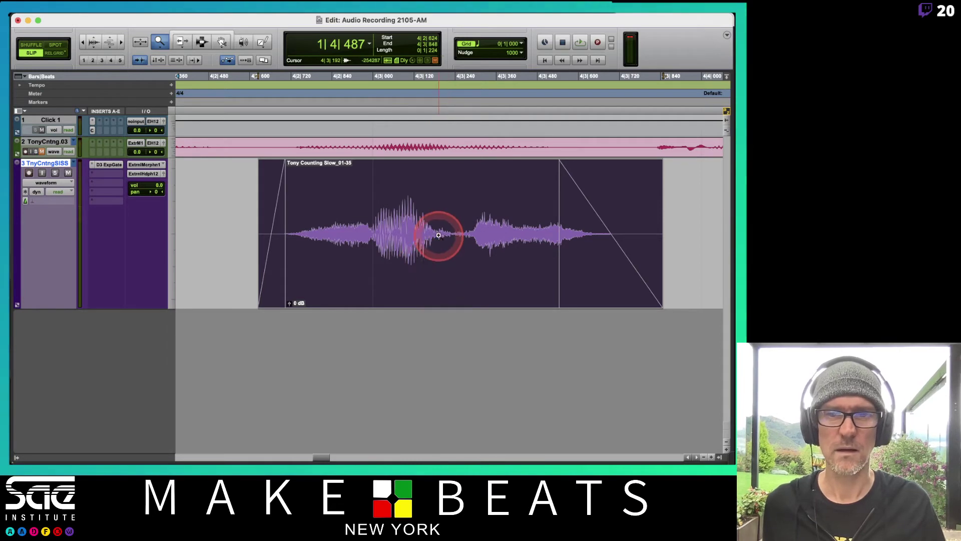
click(404, 230)
drag(404, 229, 442, 234)
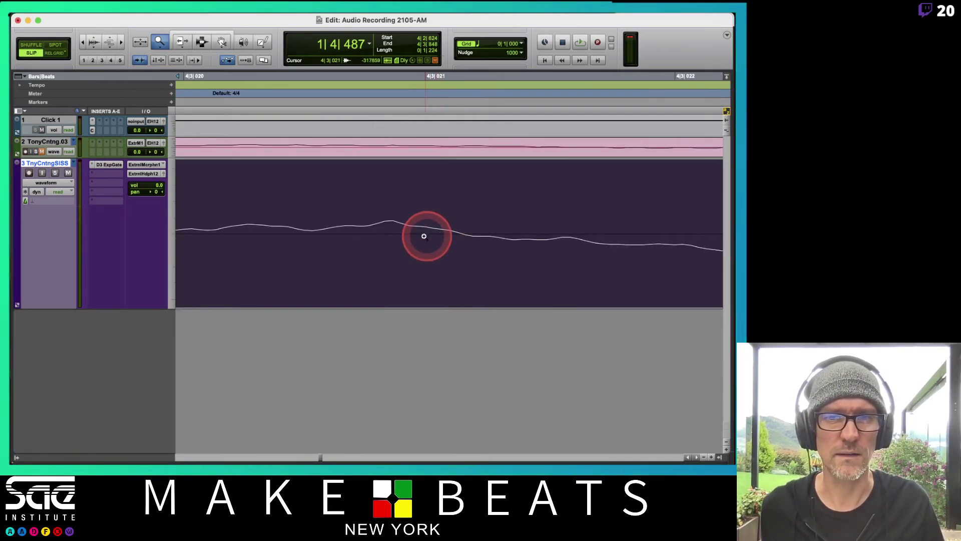
alt+click(423, 236)
alt+click(423, 236)
alt+click(423, 236)
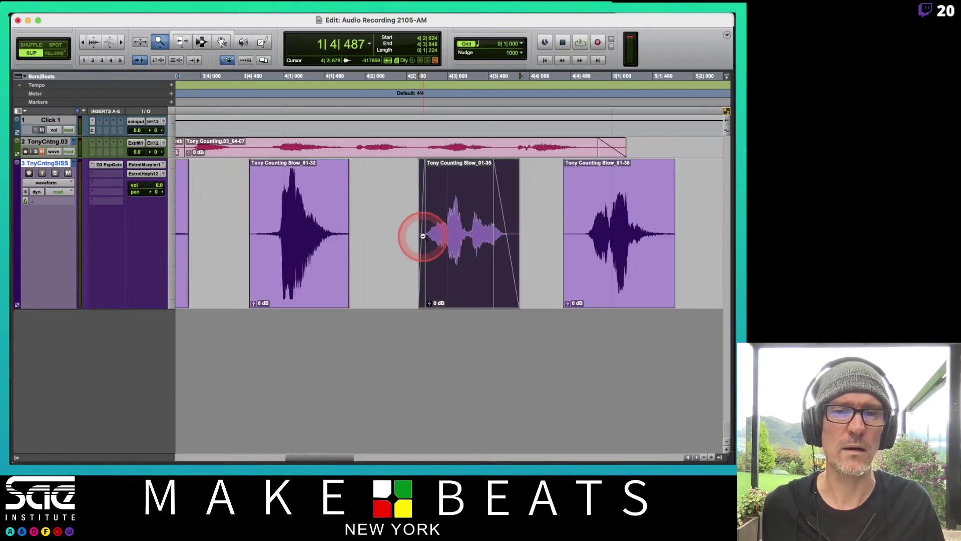
Step: Alternate between the Selector and Zoom tools, and use Single Zoom to magnify the first peak of the sixth count
key(F6)
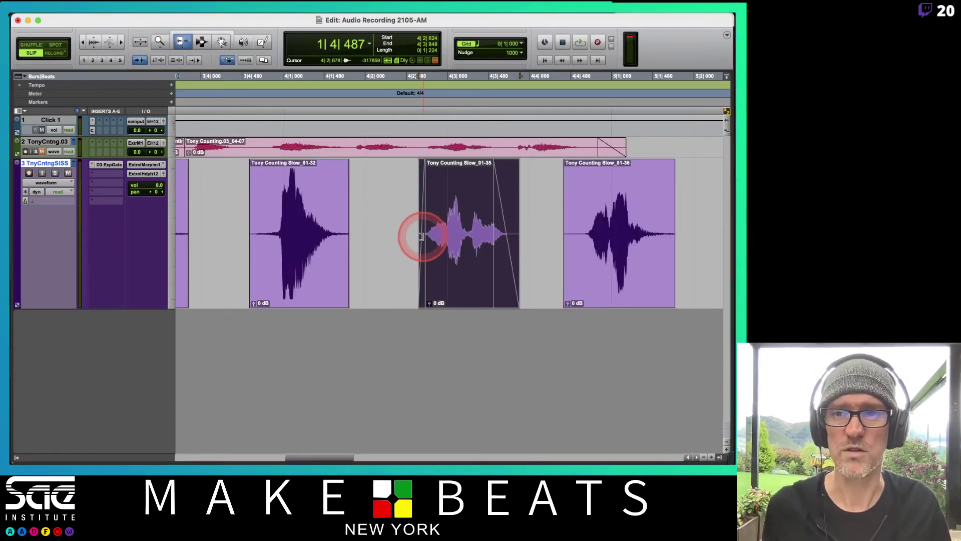
key(F5)
key(F5)
key(F6)
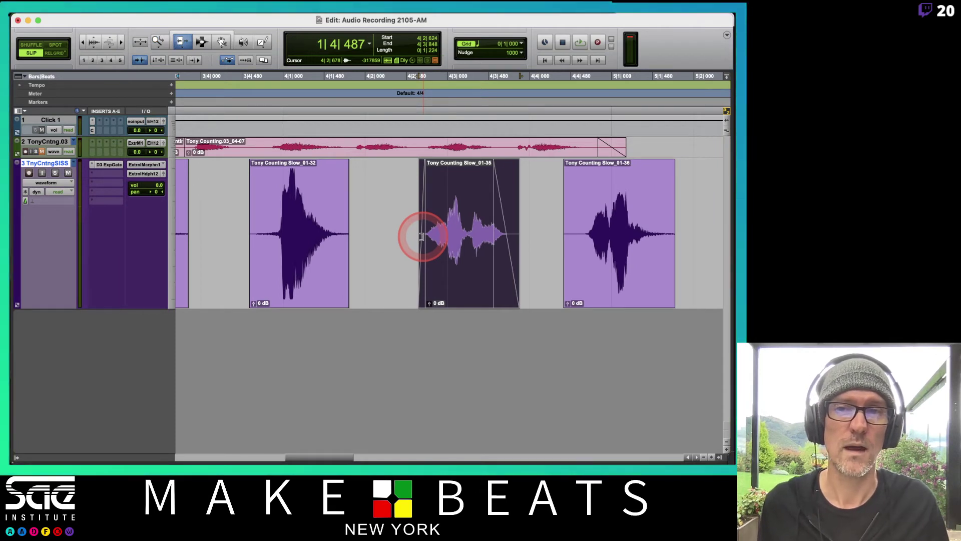
key(F5)
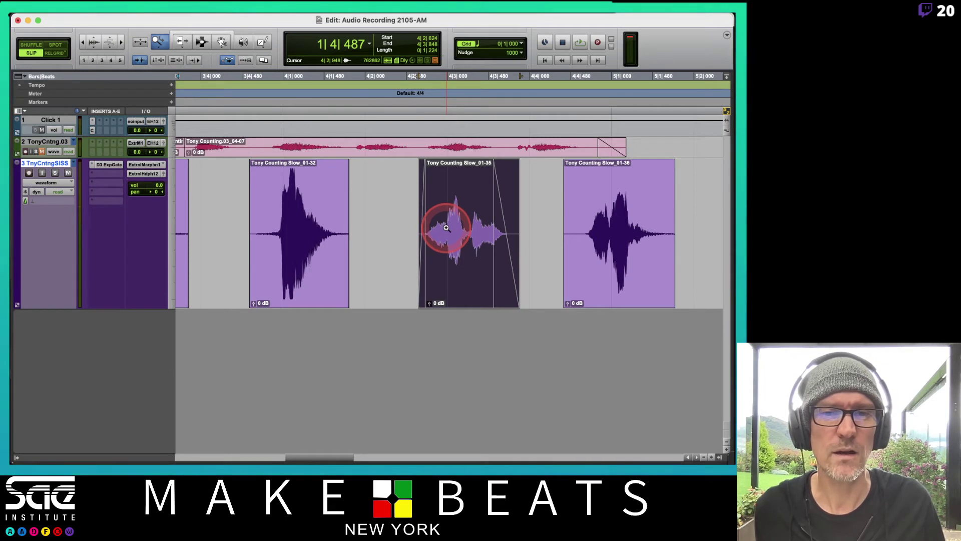
drag(446, 228, 461, 236)
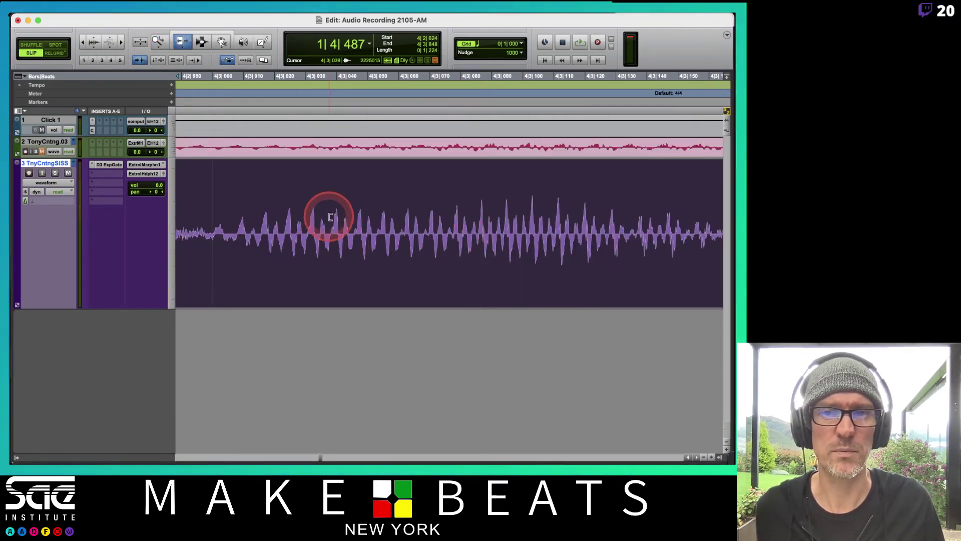
Step: Activate the Smart Tool and use Single Zoom to zoom back out around the sixth count
click(219, 38)
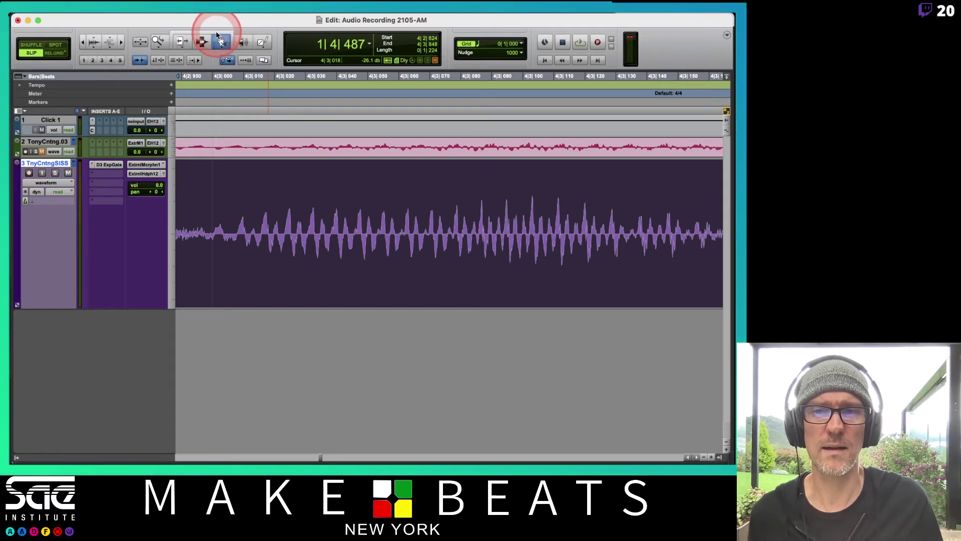
click(218, 34)
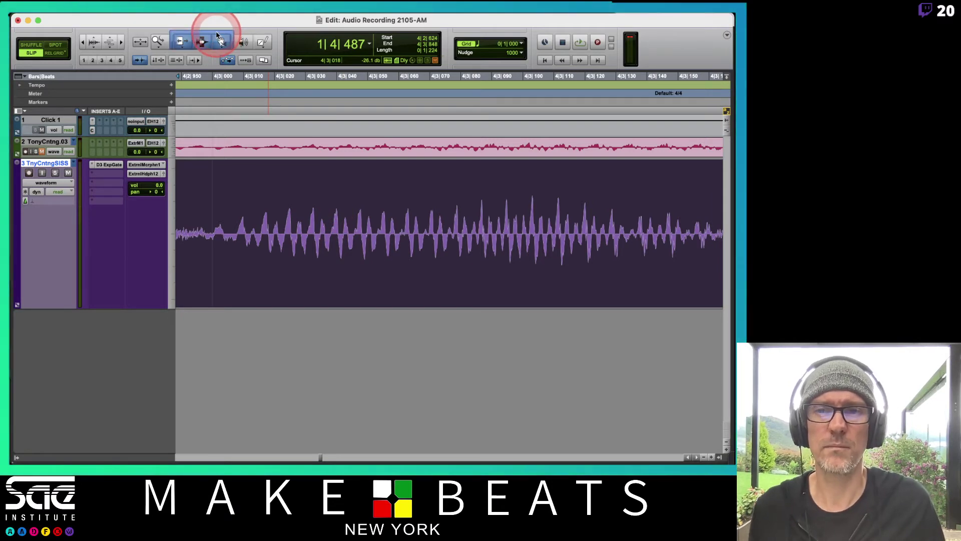
click(158, 41)
alt+click(452, 214)
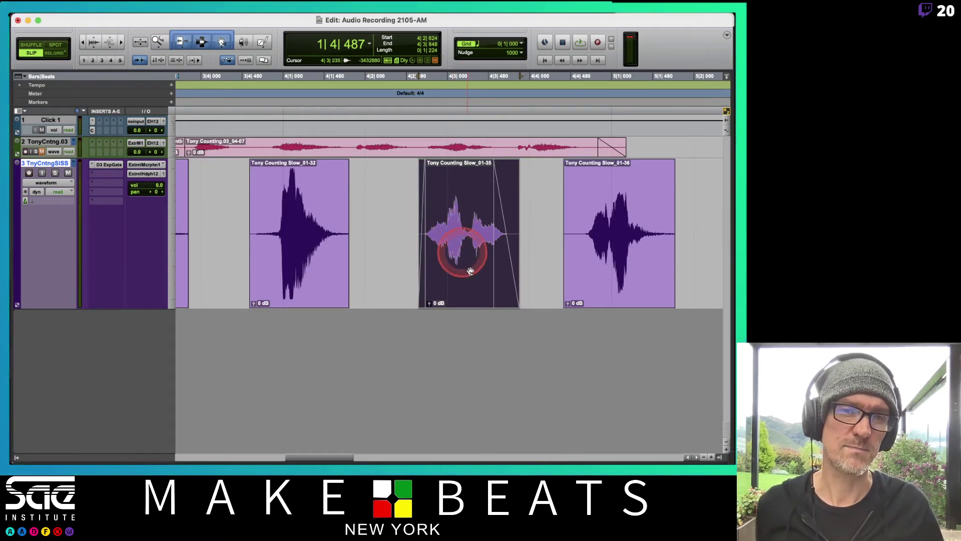
Step: Zoom in on the fifth count's clip with Single Zoom, and widen the view to include the neighbouring counts
key(F5)
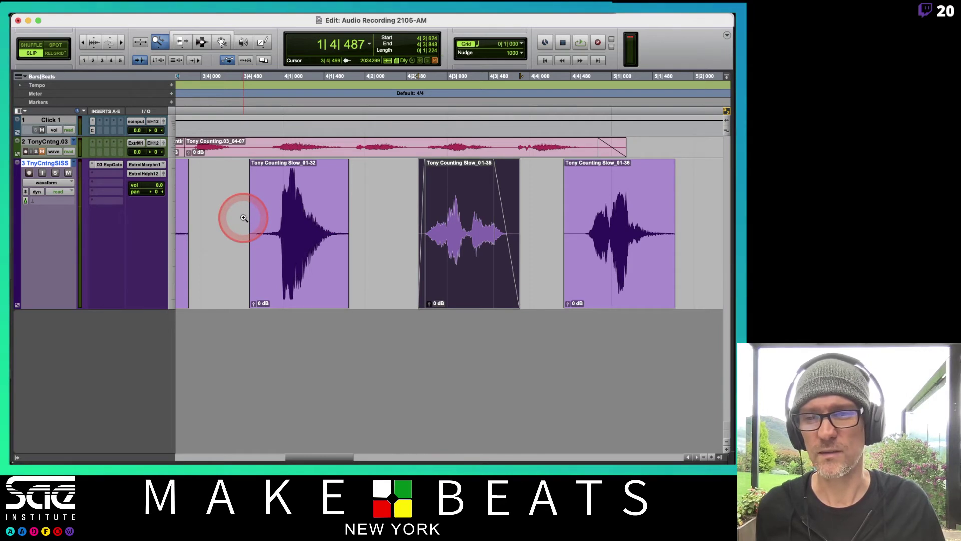
drag(244, 217, 358, 231)
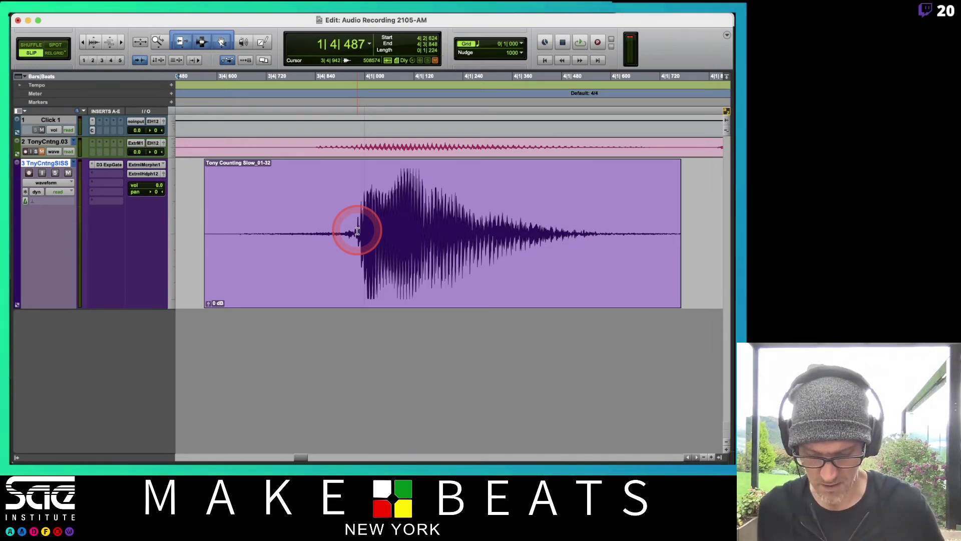
scroll(357, 231, right, 10)
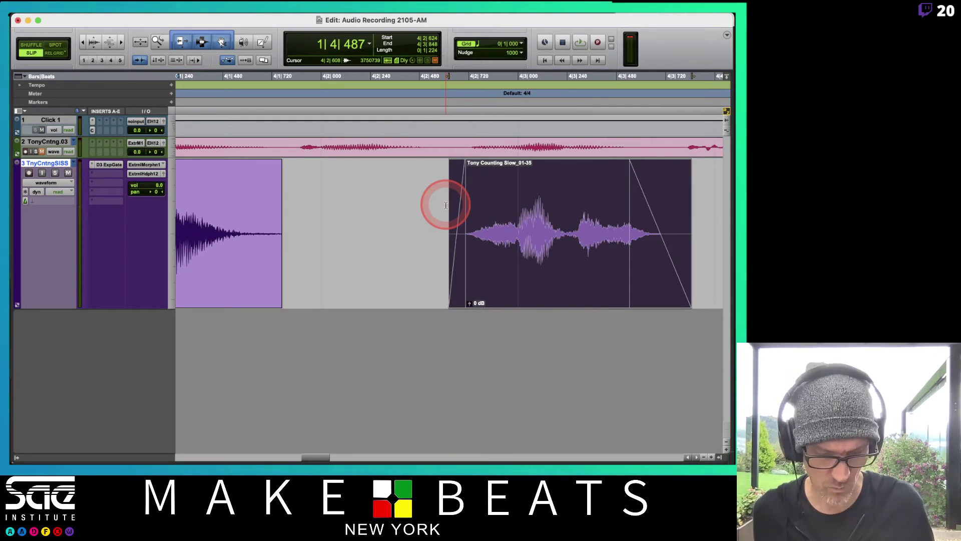
scroll(446, 205, down, 3)
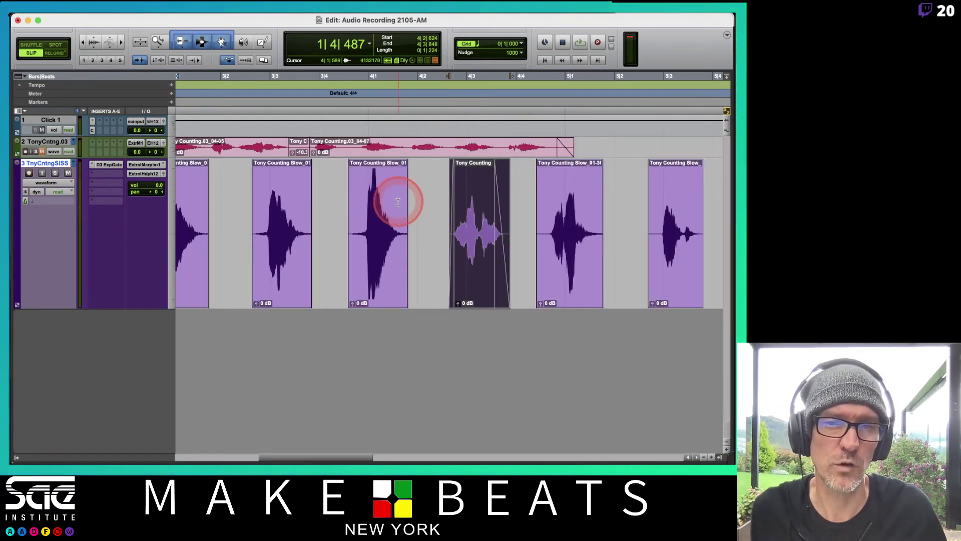
Step: Place the insertion point at 5|3|403 in the eighth count and repeatedly zoom in and out around it
click(684, 223)
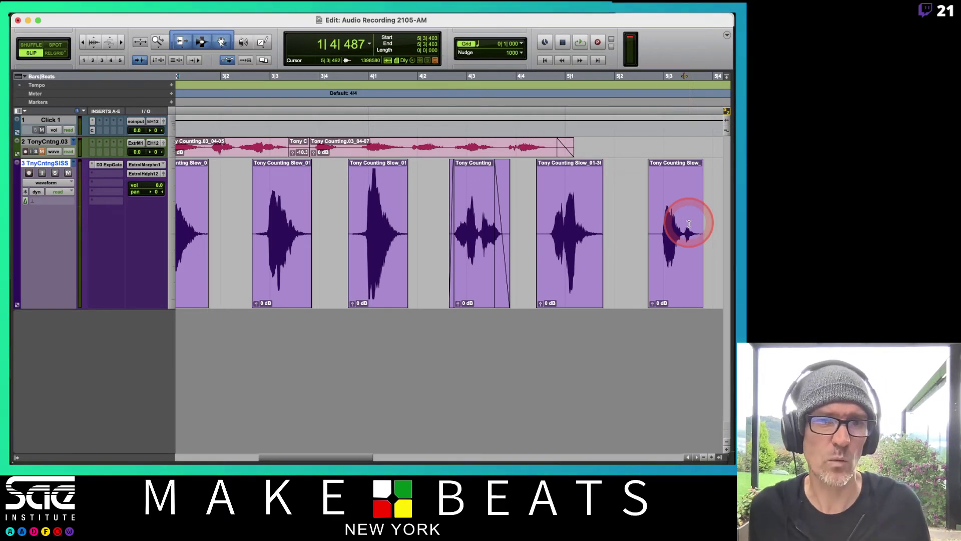
key(t)
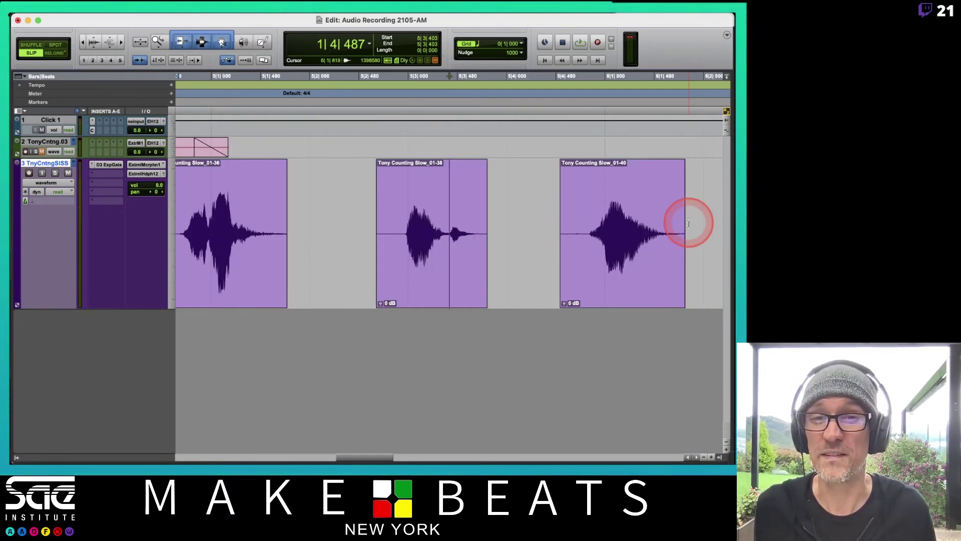
key(t)
key(t)
key(t)
key(r)
key(r)
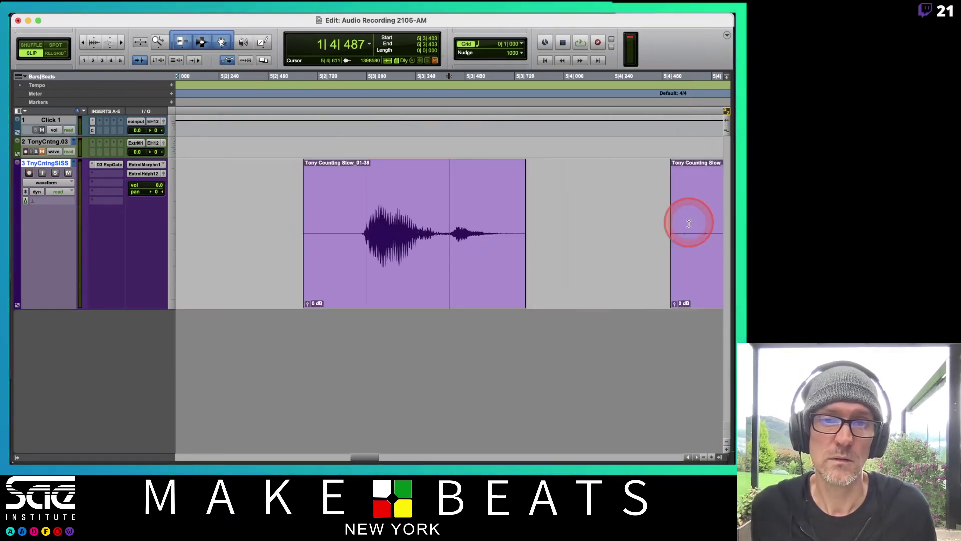
key(r)
key(t)
key(t)
key(r)
key(r)
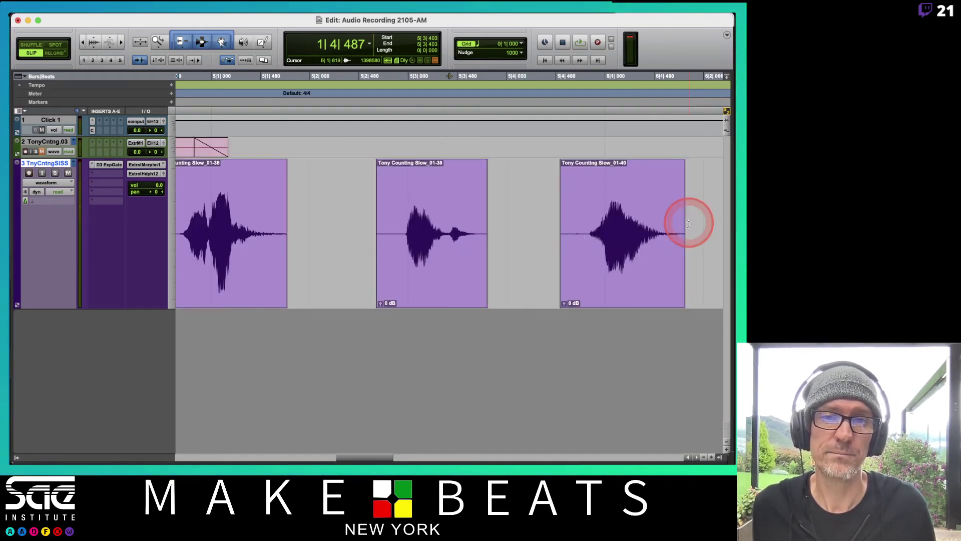
key(r)
Step: Select the ninth count's clip, 5|4|521 to 6|1|785, and zoom in on its start
click(521, 304)
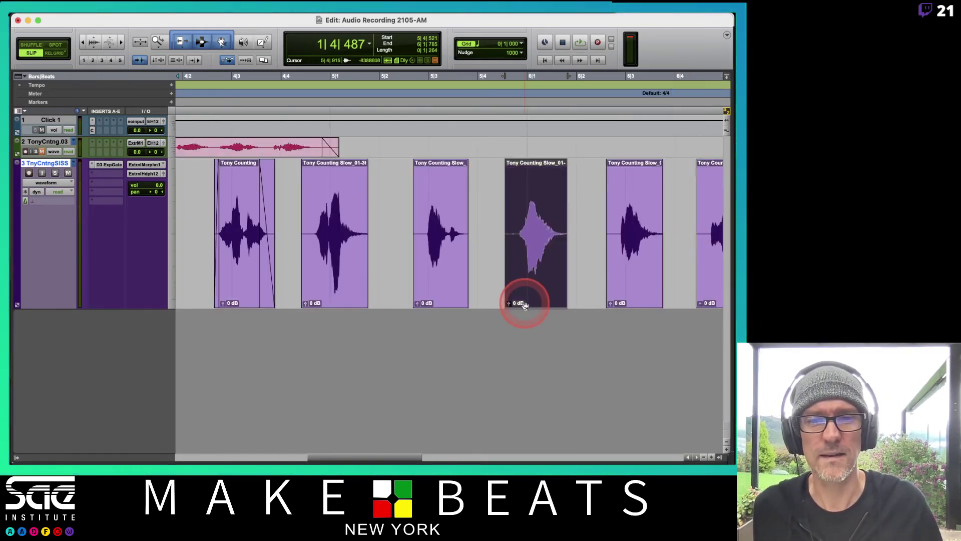
key(t)
key(t)
key(t)
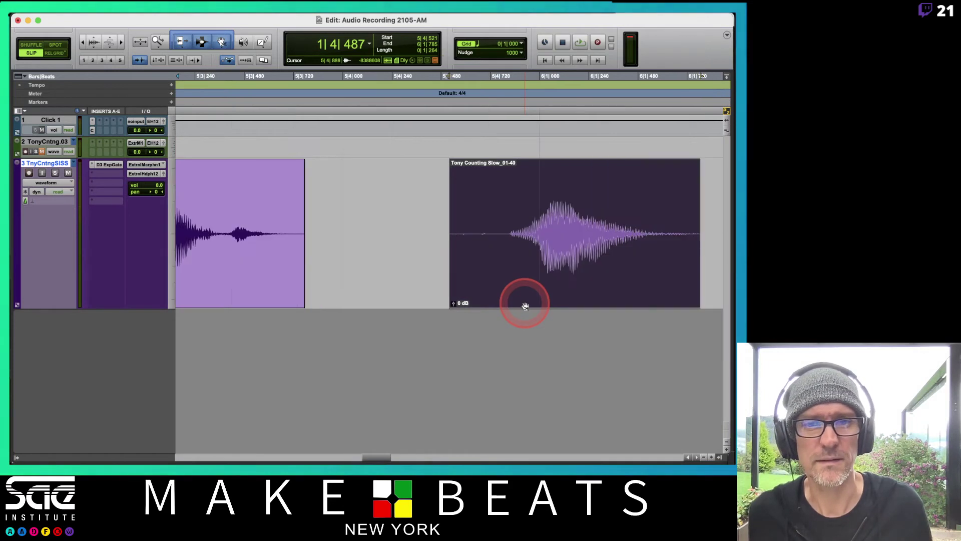
scroll(525, 306, right, 10)
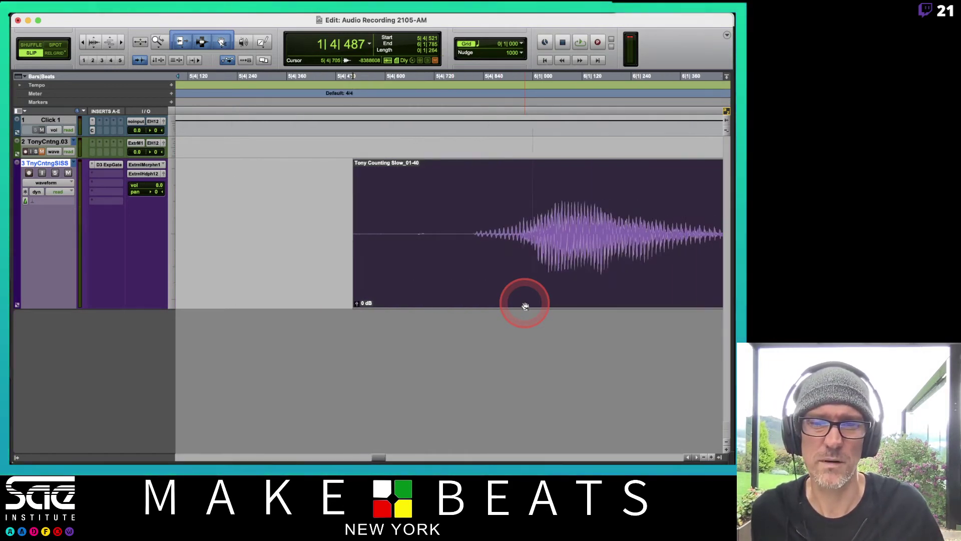
Step: Place the insertion point at 6|1|084 in the ninth count's clip, zoom in on it and zoom back out to the surrounding counts
click(495, 205)
key(t)
key(t)
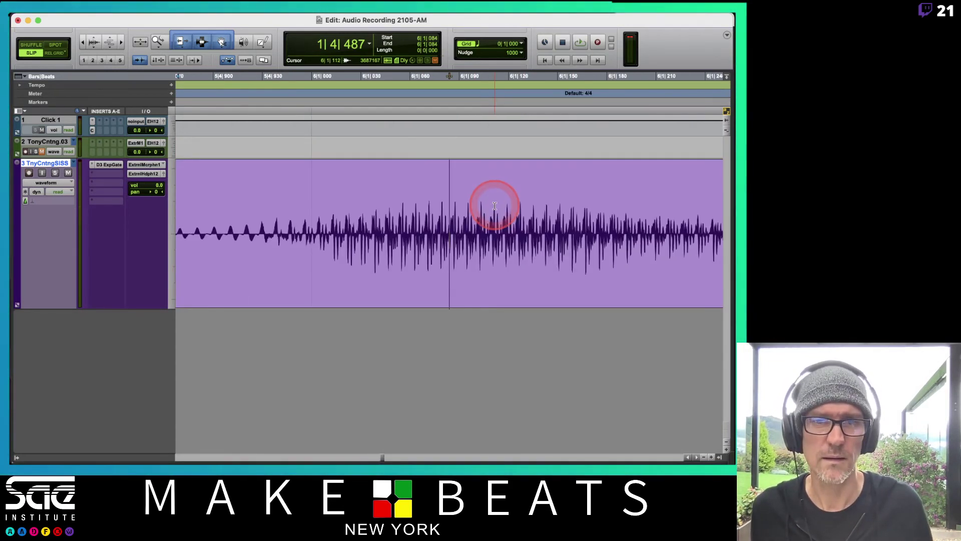
key(r)
key(r)
key(r)
key(r)
key(r)
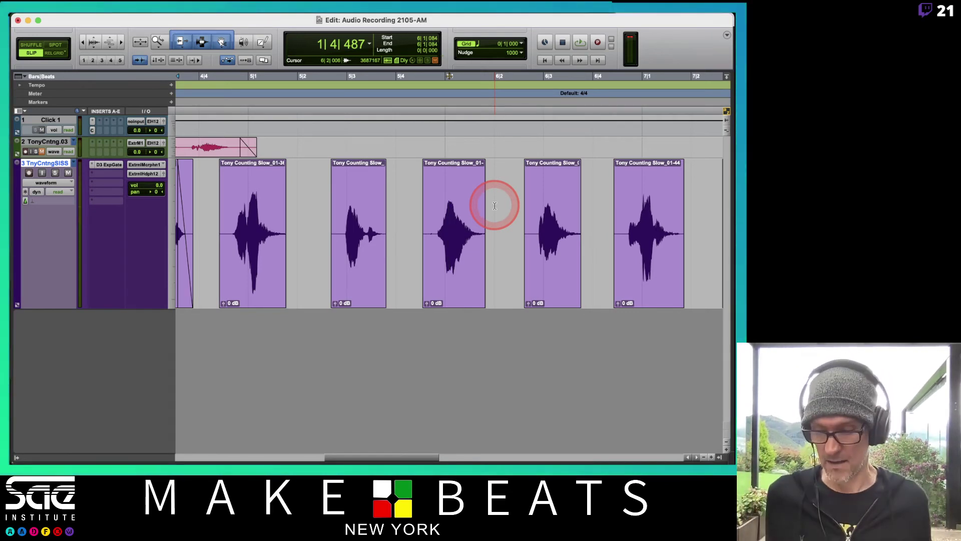
key(super+Tab)
key(super+Tab)
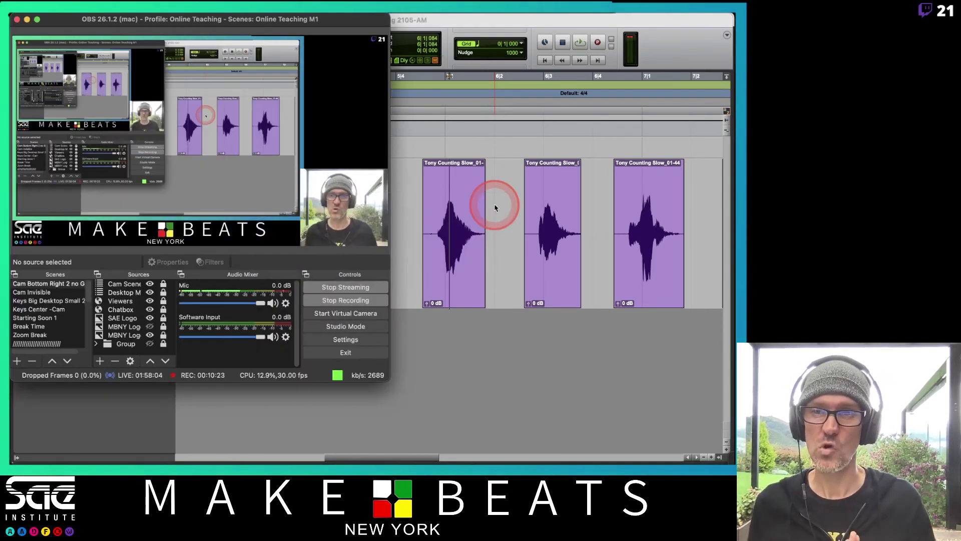
key(super+Tab)
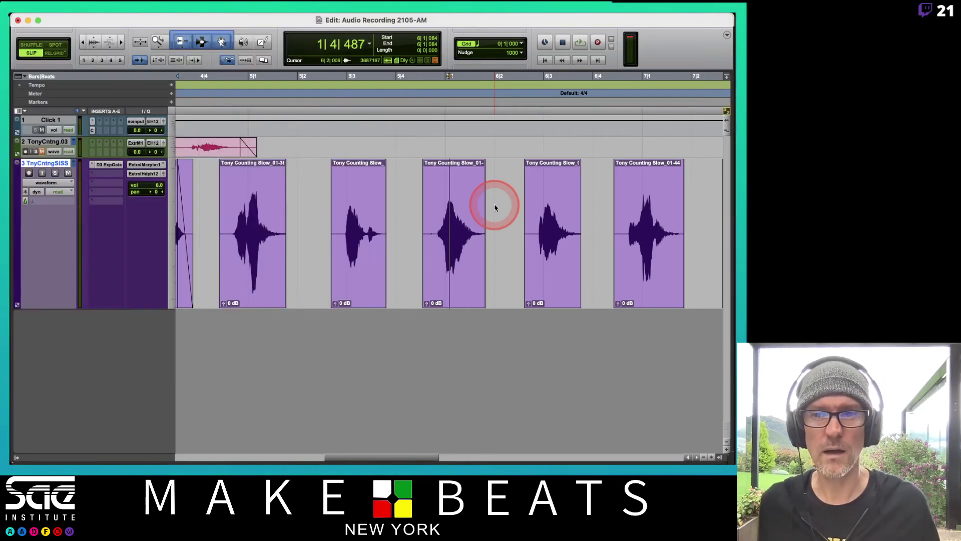
Step: Switch to Preview and page through 05 PT Edit Audio-Playlists-Comping.pdf to the Playlists pages and back to the Grabber page
key(super+Tab)
key(super+Tab)
key(super+Tab)
key(super+Tab)
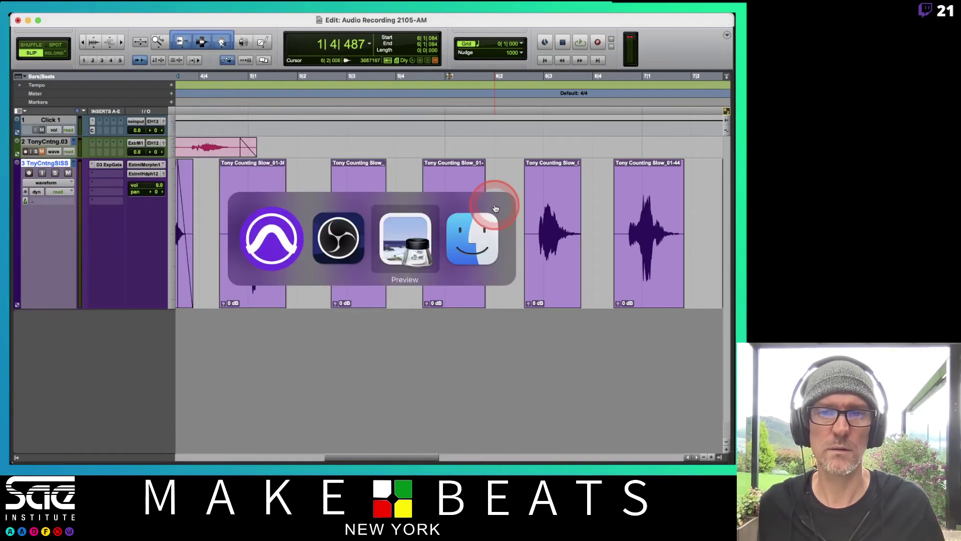
key(Down)
key(Down)
key(Down)
key(Down)
key(Down)
key(Down)
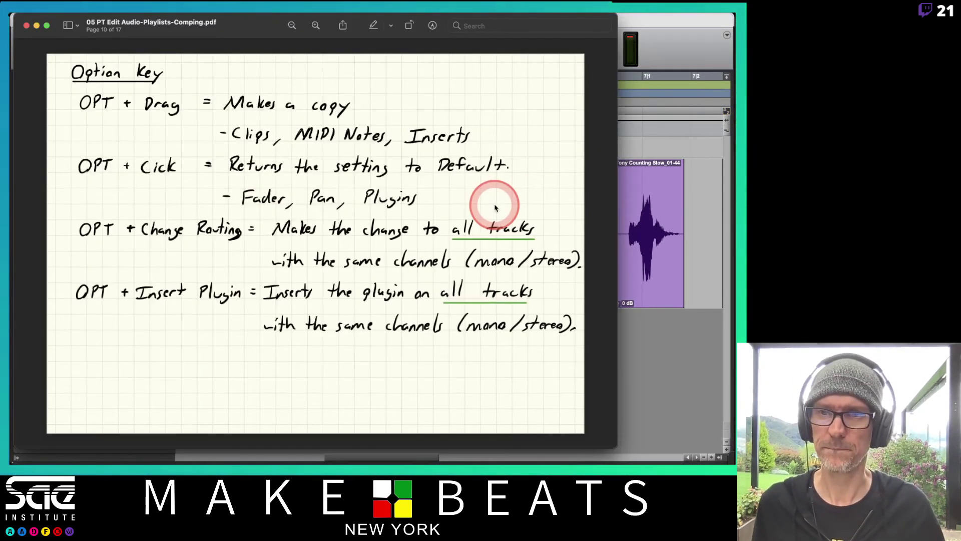
key(Down)
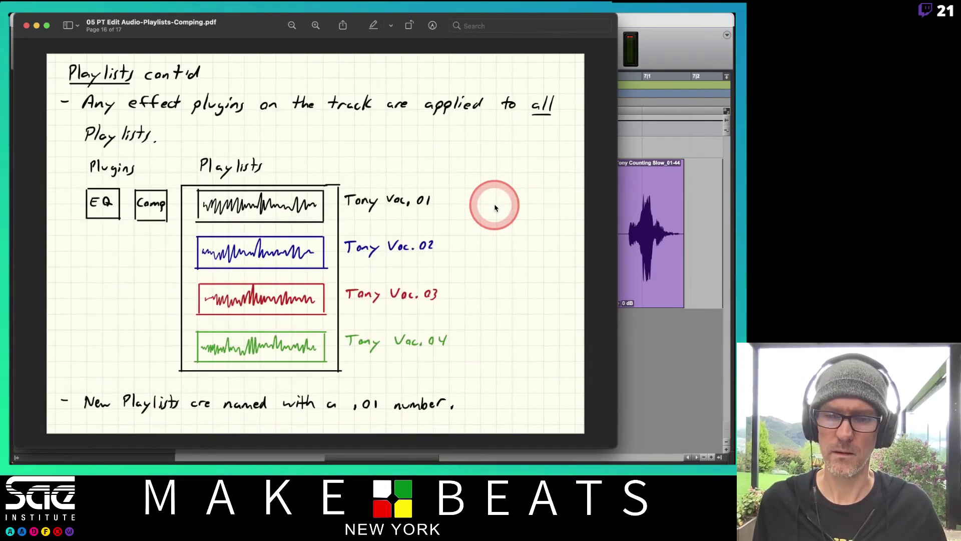
key(Up)
key(Up)
key(Up)
key(Up)
key(Up)
key(Up)
key(Up)
key(Up)
key(Up)
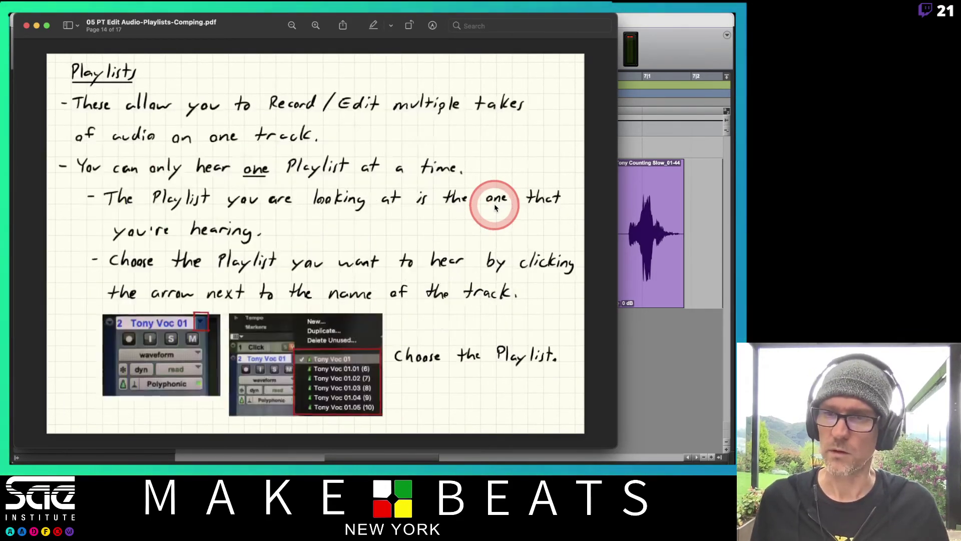
key(Up)
key(Up)
key(Up)
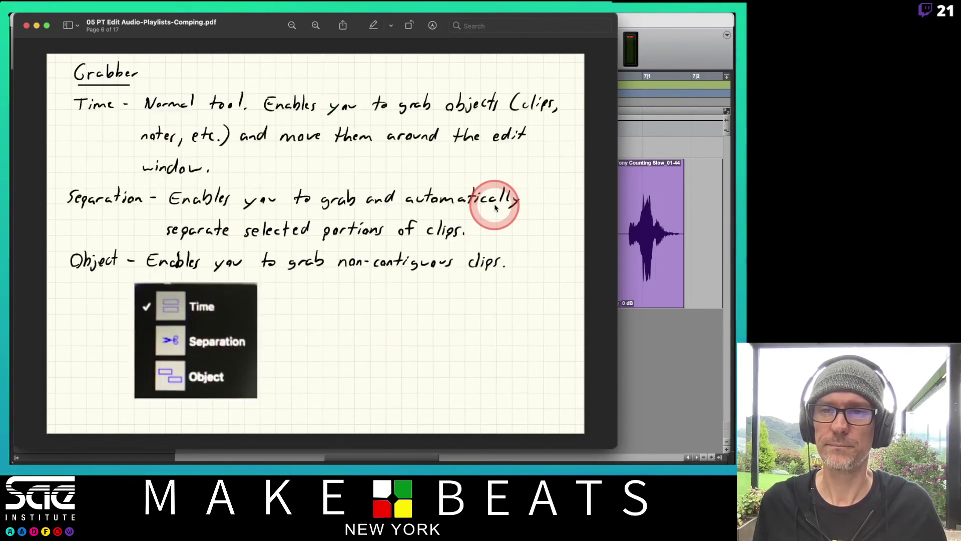
Step: Look over the Grabber, Strip Silence and Tools (Review) pages of the notes, and switch back to Pro Tools
key(Down)
key(Down)
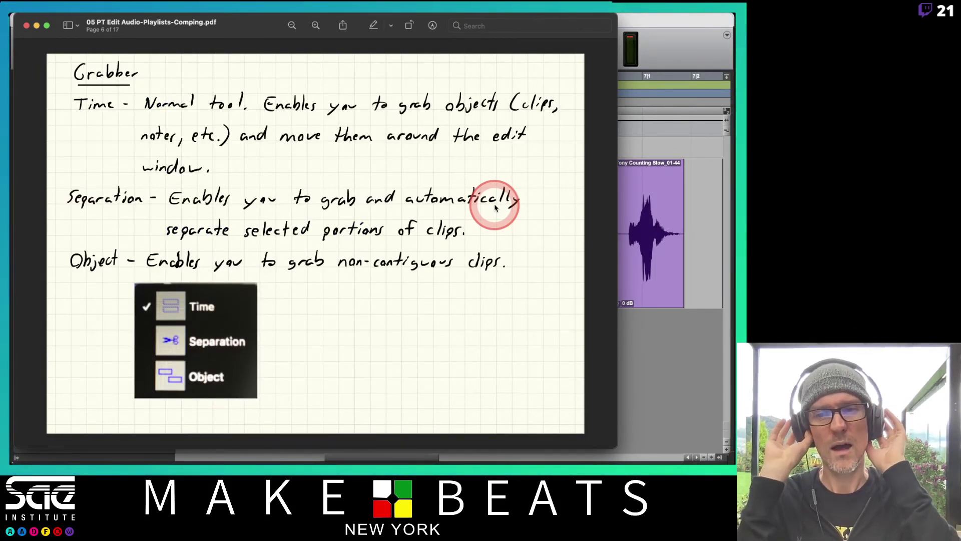
key(Up)
key(Up)
key(Down)
key(Down)
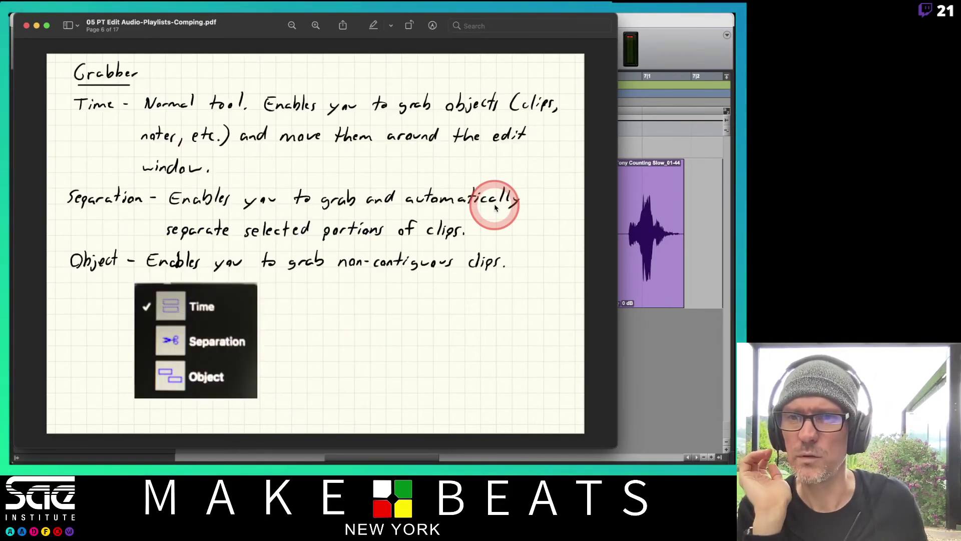
key(Down)
key(Down)
key(Down)
key(Down)
key(Down)
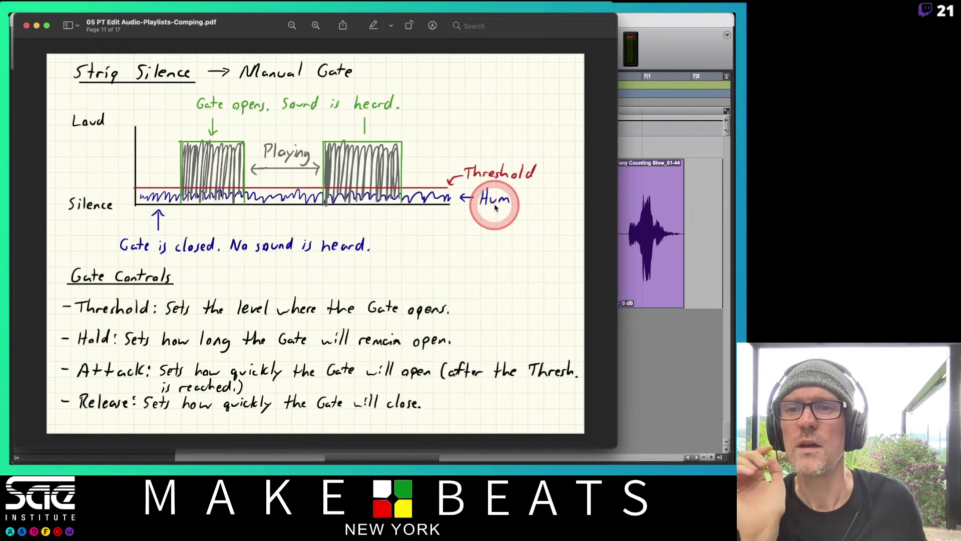
key(Up)
key(Up)
key(Up)
key(Up)
key(Up)
key(Up)
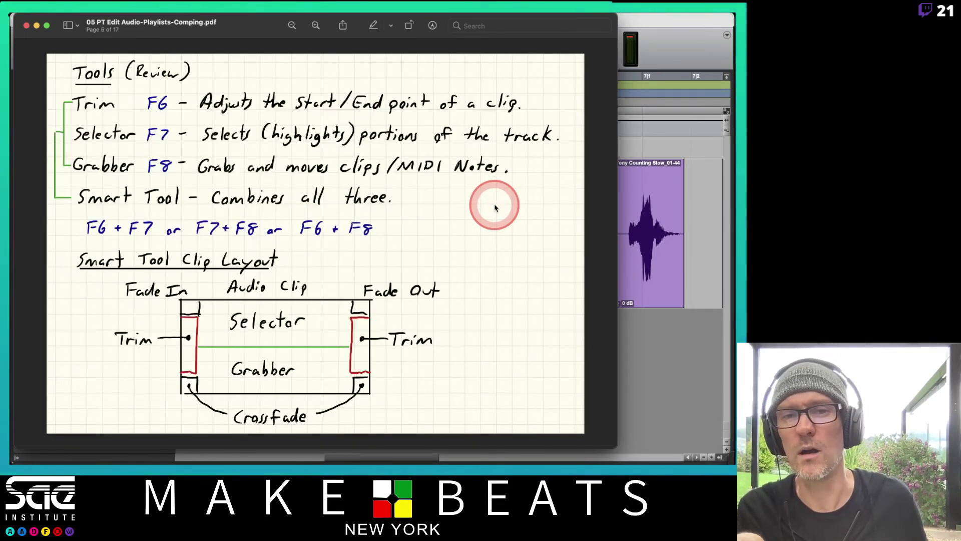
click(641, 100)
click(662, 42)
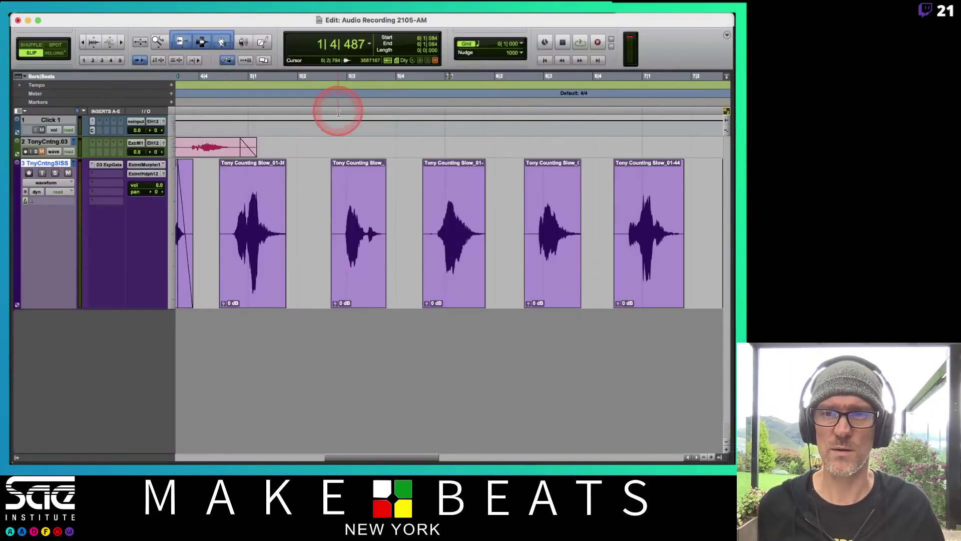
Step: Set the Trim tool to Standard mode and trim the eighth count's clip to run from 5|2|853 to 5|3|766
click(203, 44)
click(179, 46)
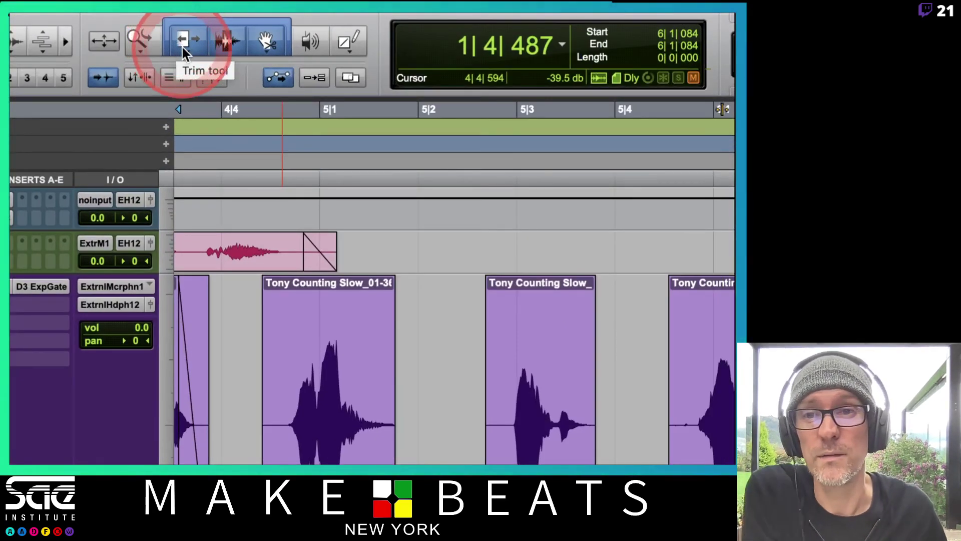
click(180, 45)
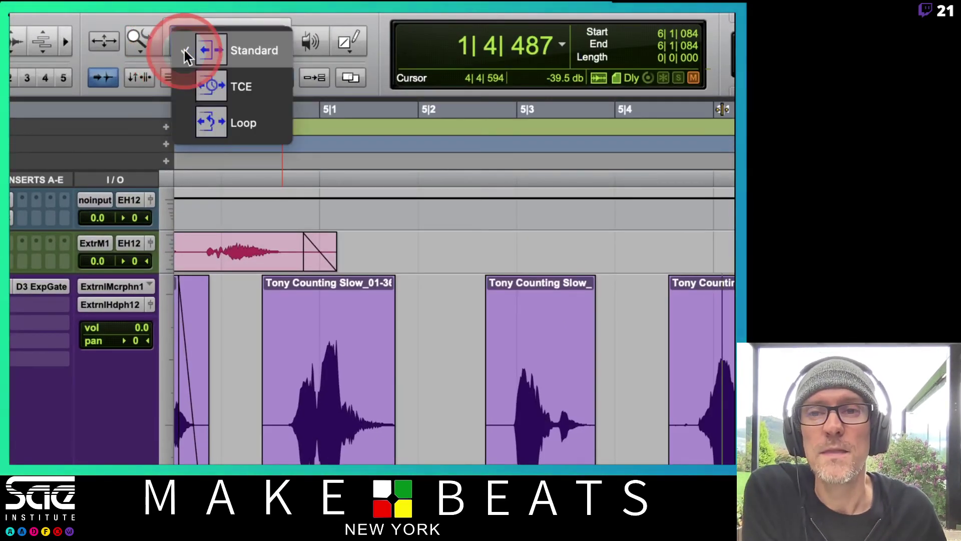
drag(183, 49, 243, 50)
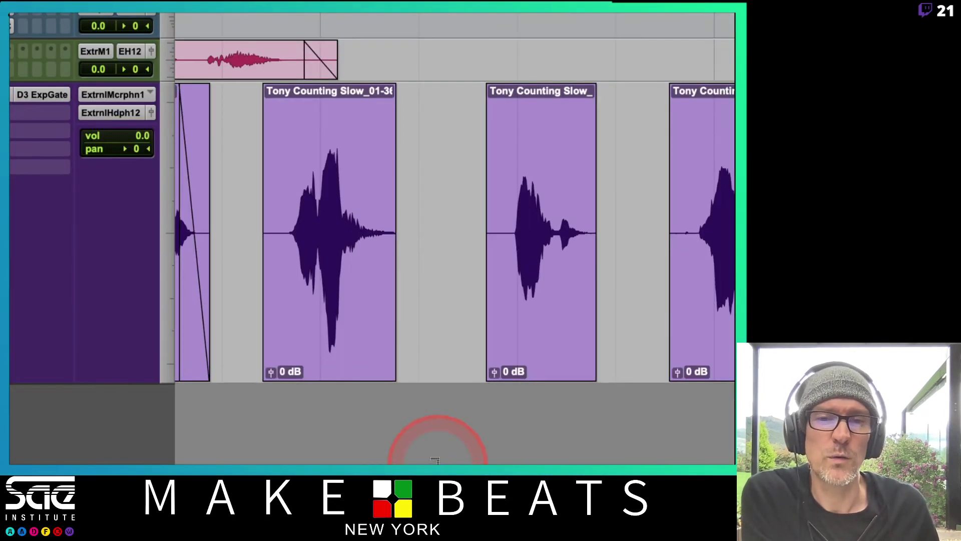
drag(488, 229, 506, 221)
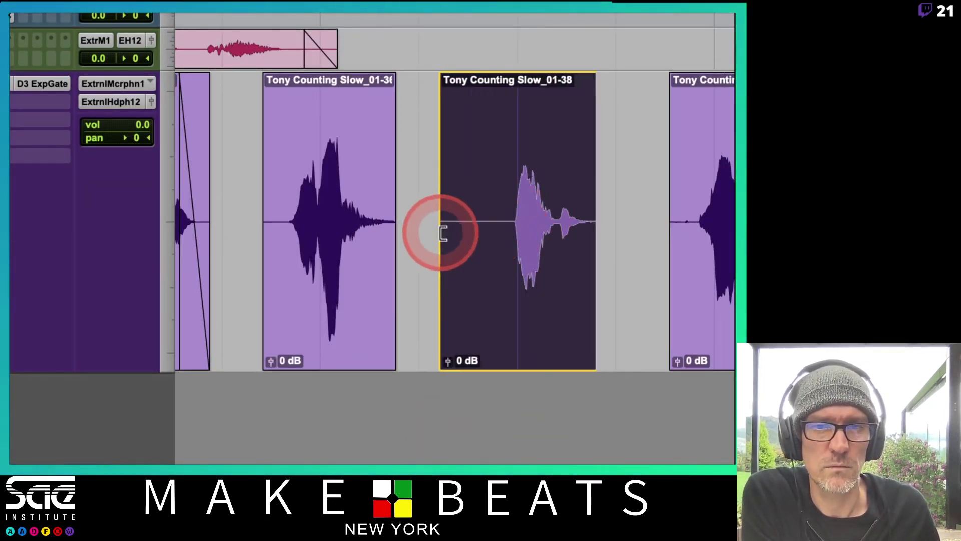
mouse_move(594, 221)
mouse_down()
mouse_move(584, 220)
mouse_move(633, 221)
mouse_move(592, 220)
mouse_up()
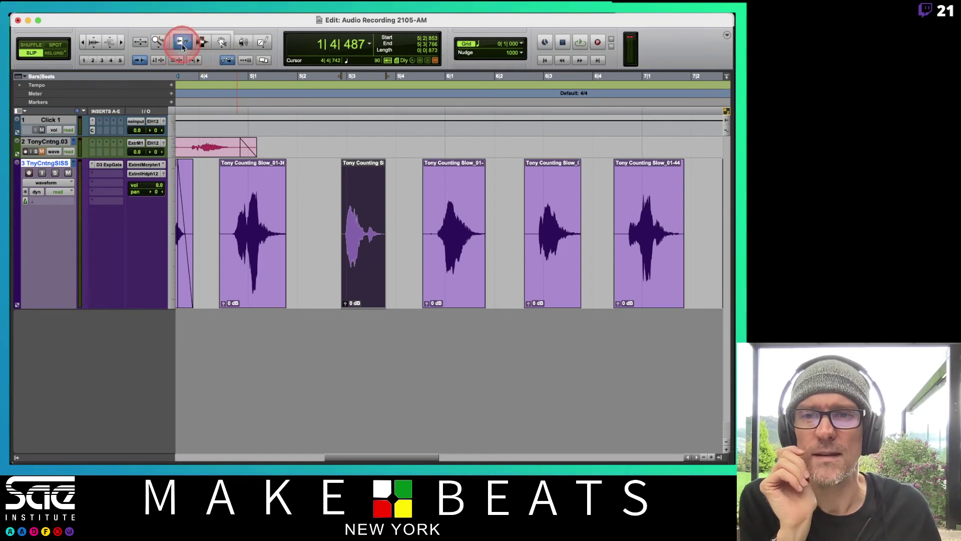
Step: Set the Trim tool to Loop mode, try loop trimming the eighth count's clip and undo the trims
click(182, 45)
click(200, 87)
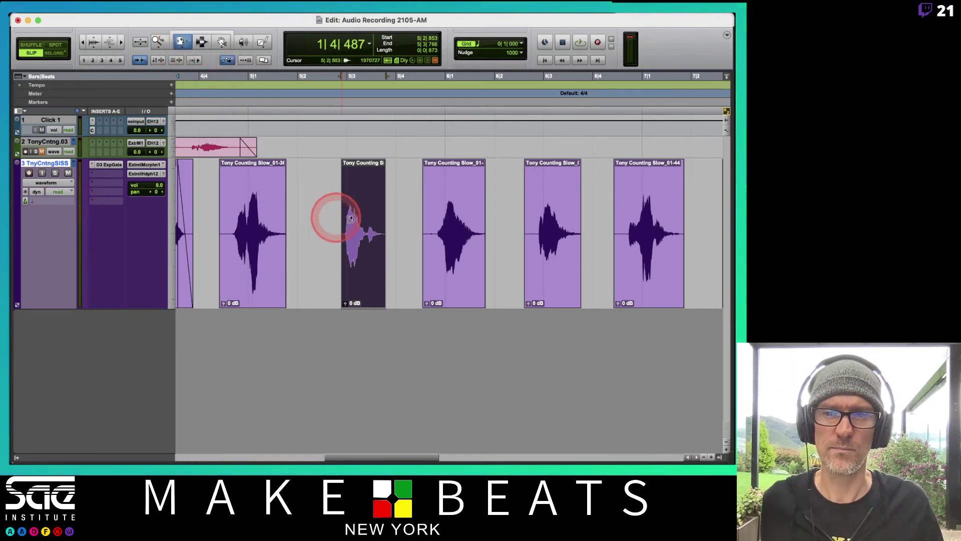
drag(350, 219, 383, 209)
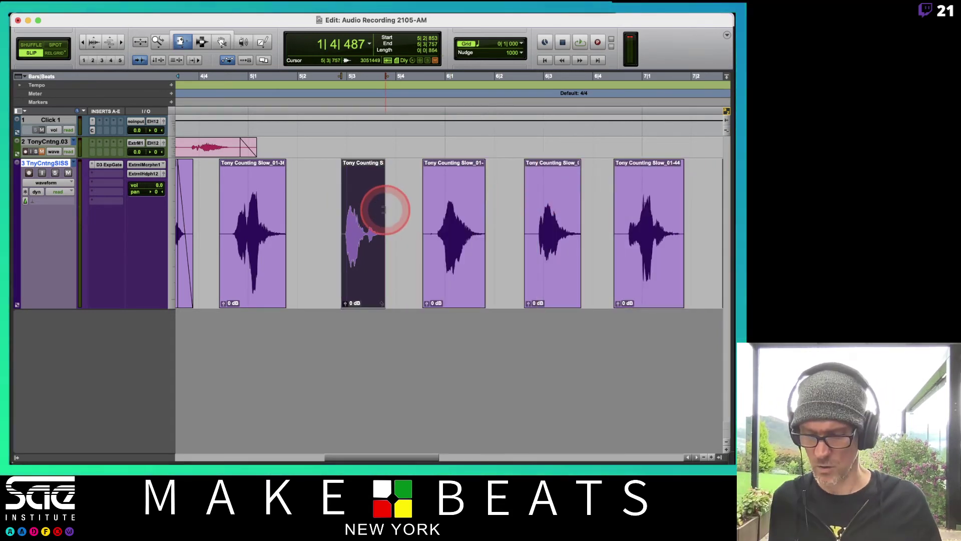
drag(395, 244, 391, 277)
key(super+z)
key(super+z)
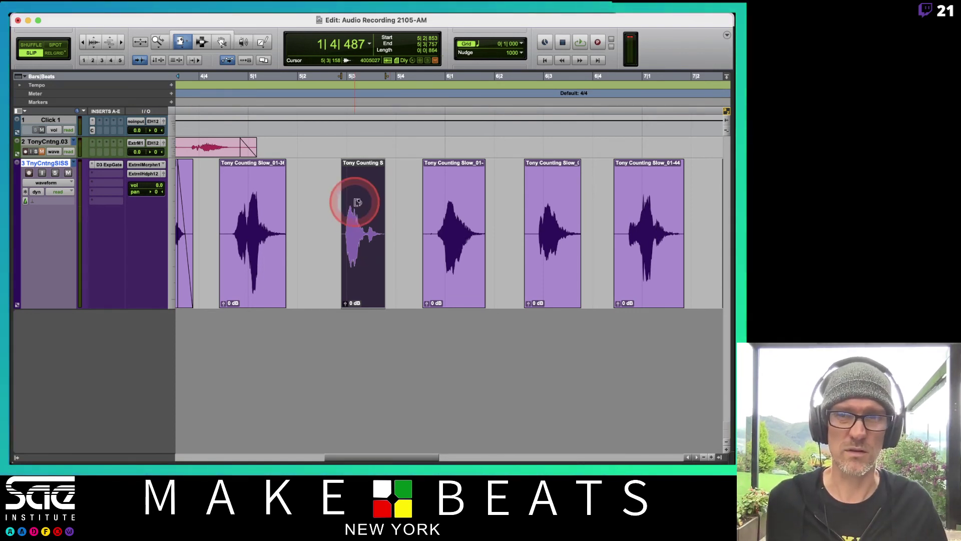
Step: Set the Trim tool to TCE mode
click(181, 44)
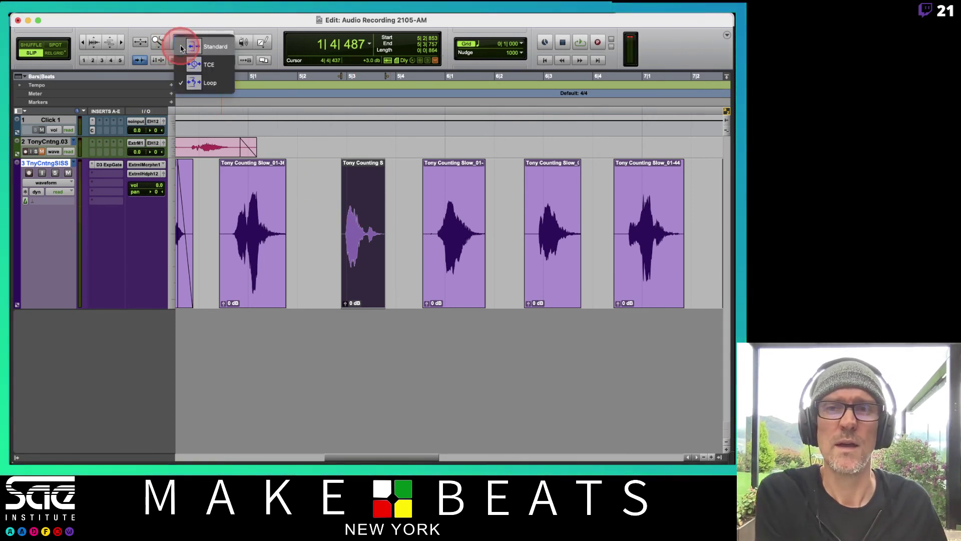
click(200, 46)
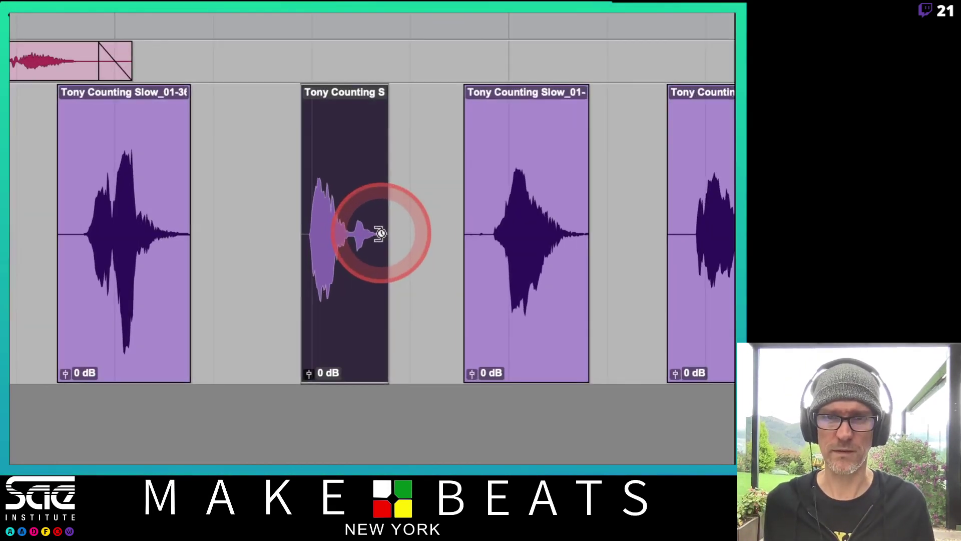
key(BackSpace)
key(r)
key(r)
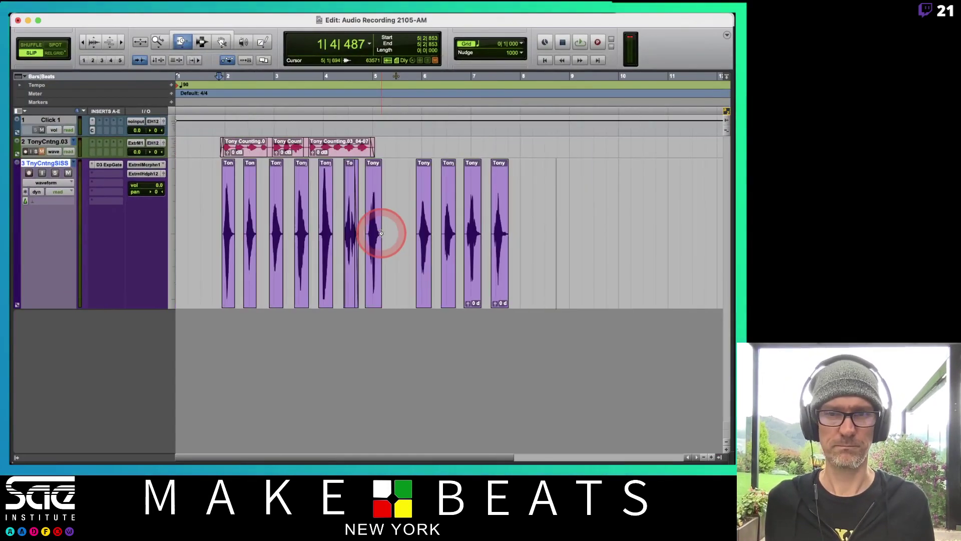
key(super+z)
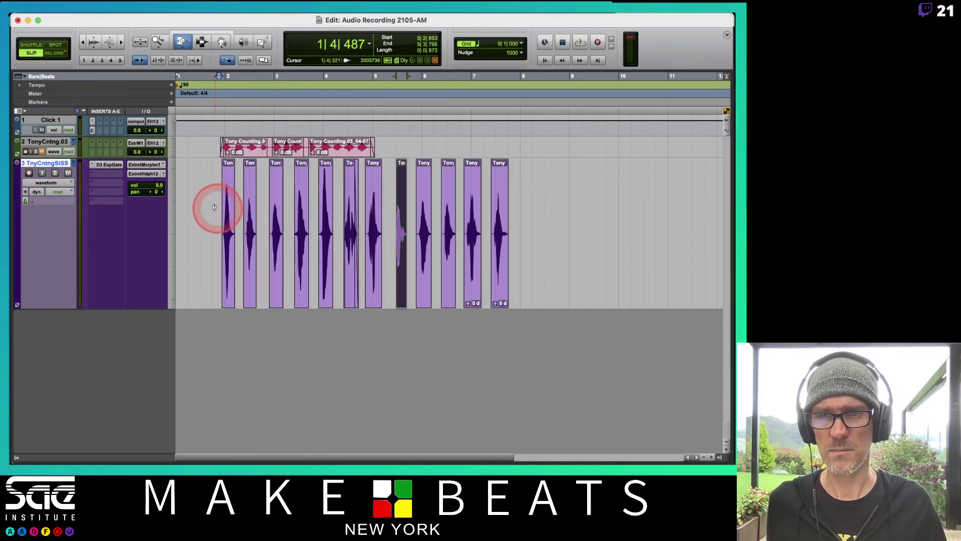
Step: Play the slow counting track from 1|4|487 and stop after the first few counts
key(space)
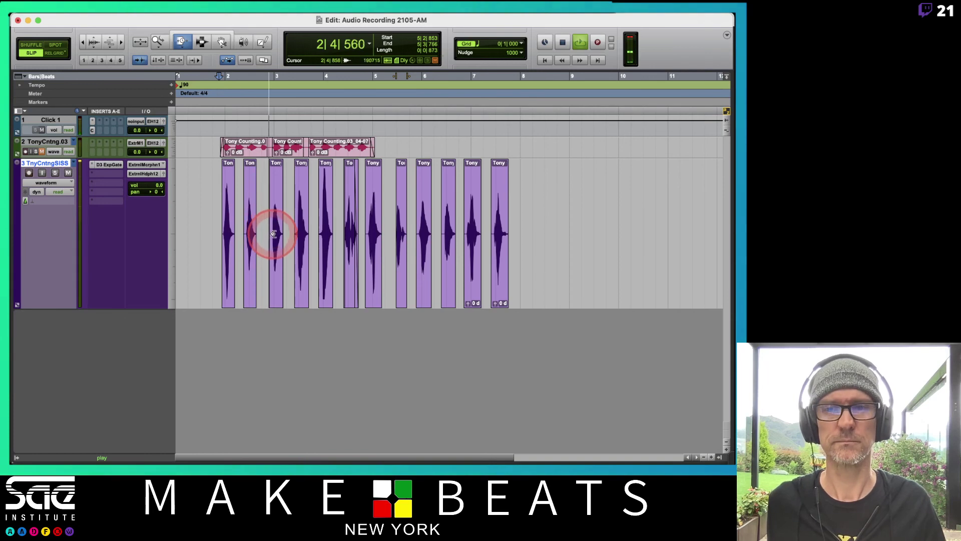
key(space)
Step: Stretch the first three counts' clips with TCE until they meet, the third running from 2|4|797 to 3|2|692, and play them
scroll(232, 230, up, 4)
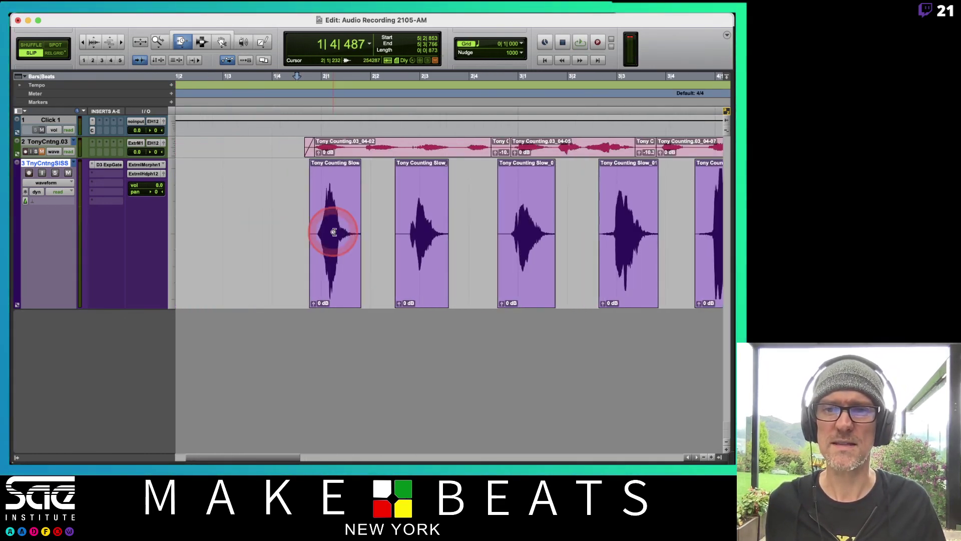
click(354, 235)
shift+click(389, 236)
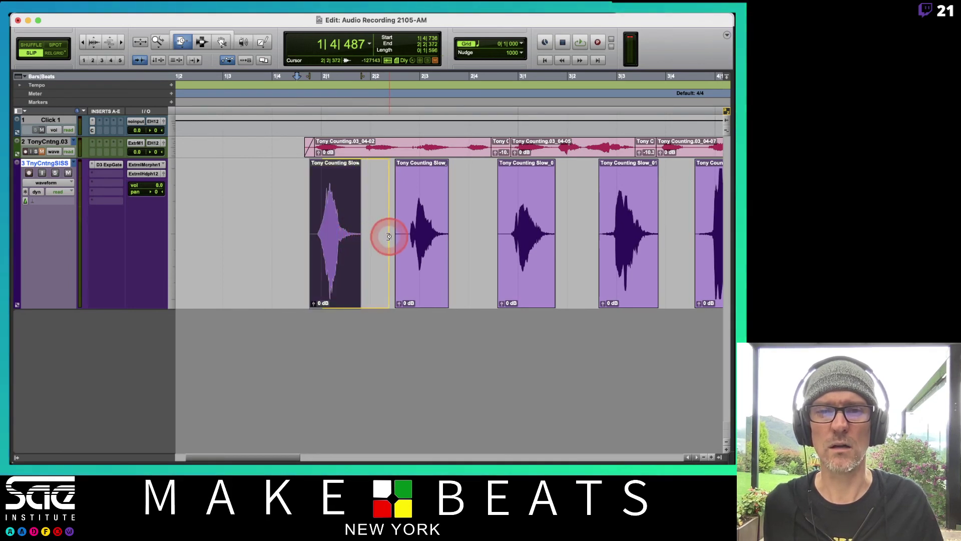
drag(394, 240, 554, 245)
scroll(507, 241, right, 2)
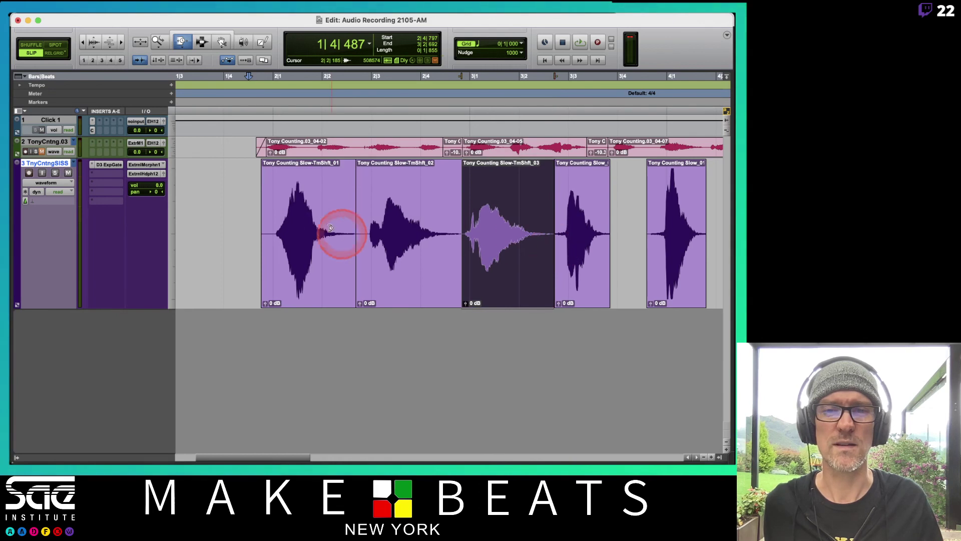
key(space)
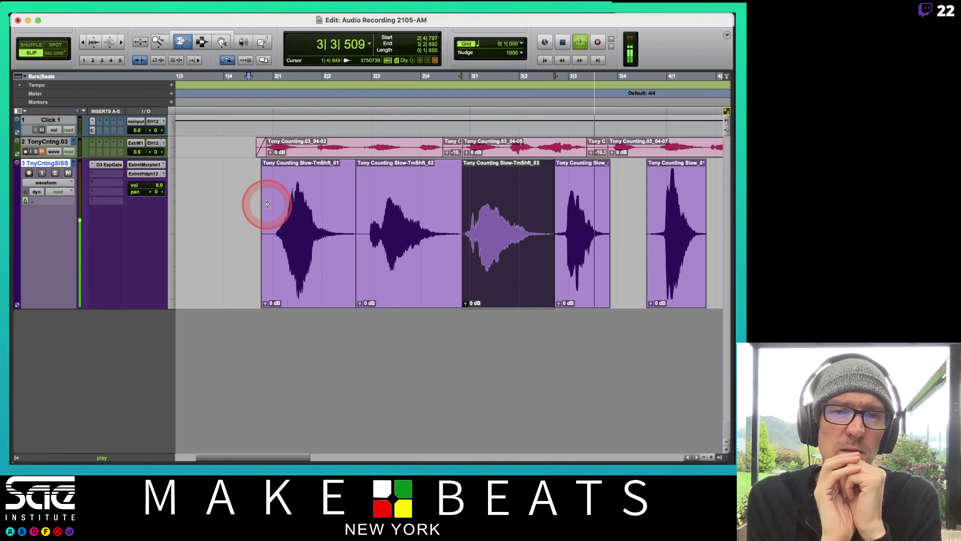
key(space)
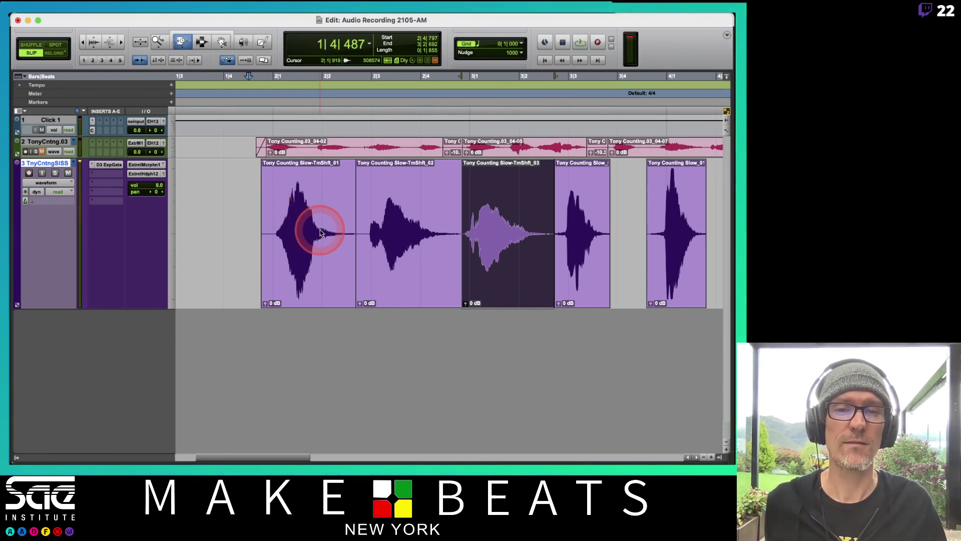
Step: Undo the TCE stretches on the first three counts' clips
key(super+z)
key(super+z)
key(super+z)
key(super+z)
Step: Compress the first count's clip with TCE to end at 2|1|203, and use the Smart Tool to delete the silence opening the second count's clip
drag(309, 236, 283, 241)
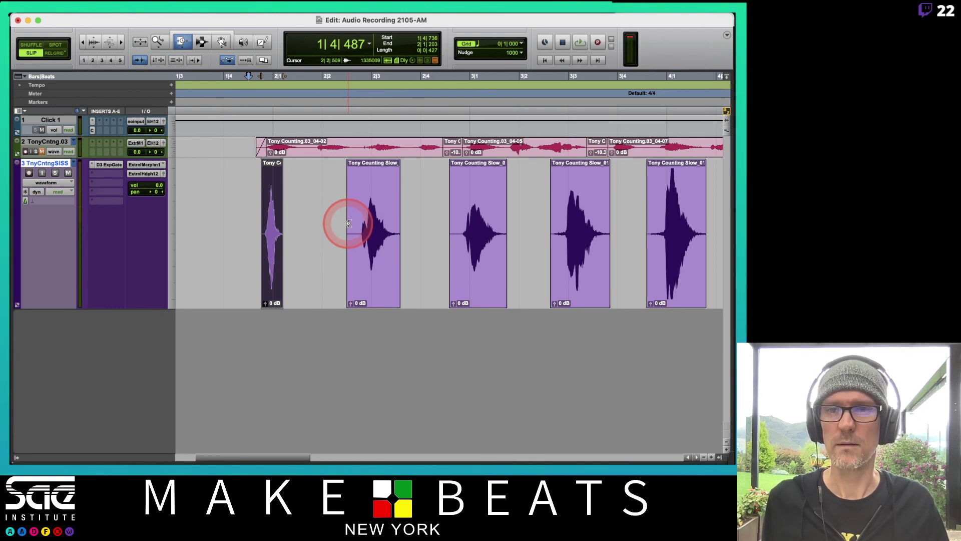
key(F6+F7)
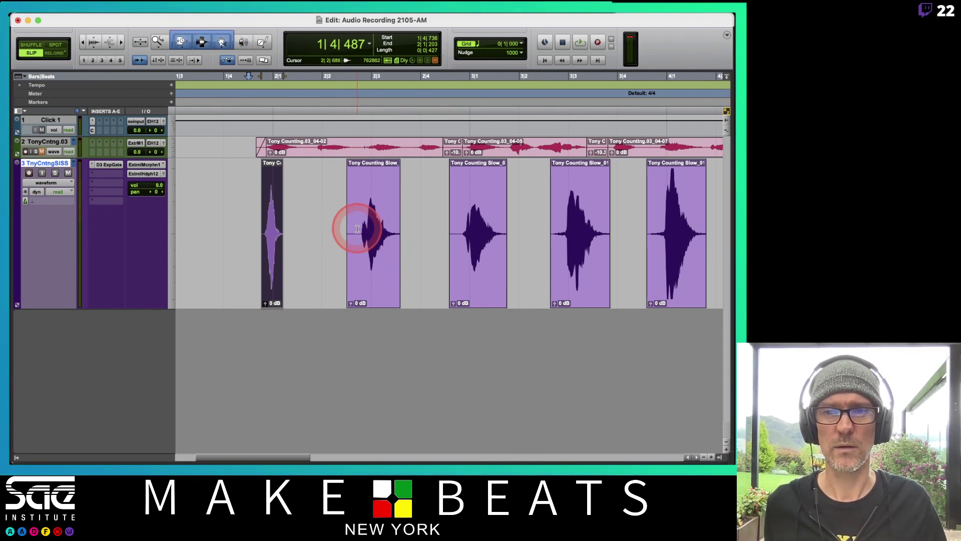
drag(361, 230, 318, 240)
key(Delete)
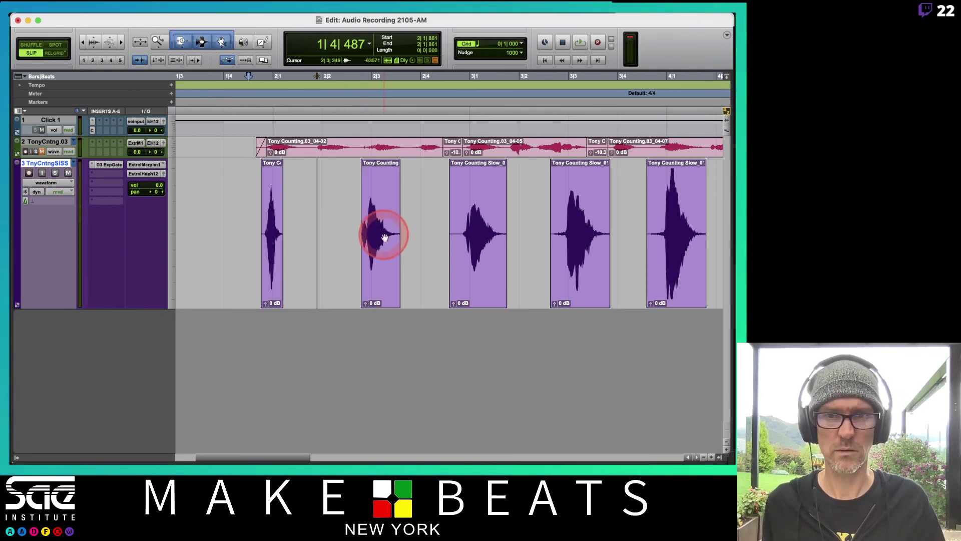
Step: Compress the second count's clip with TCE, and delete the range from 2|4|218 to 2|4|777 at the third count's start
drag(395, 231, 460, 237)
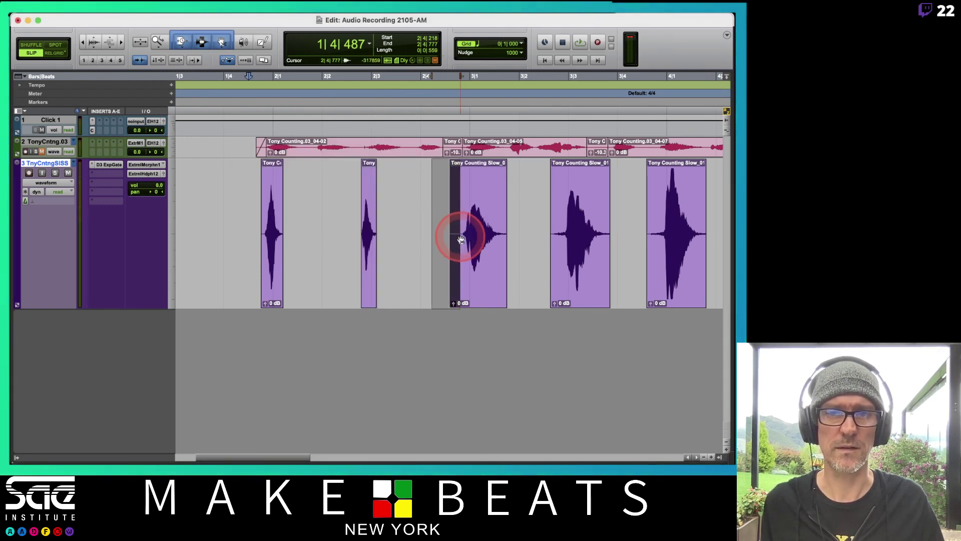
key(Delete)
Step: Compress the third count's clip with TCE to end at 3|1|220 and play the shortened counts
shift+click(489, 233)
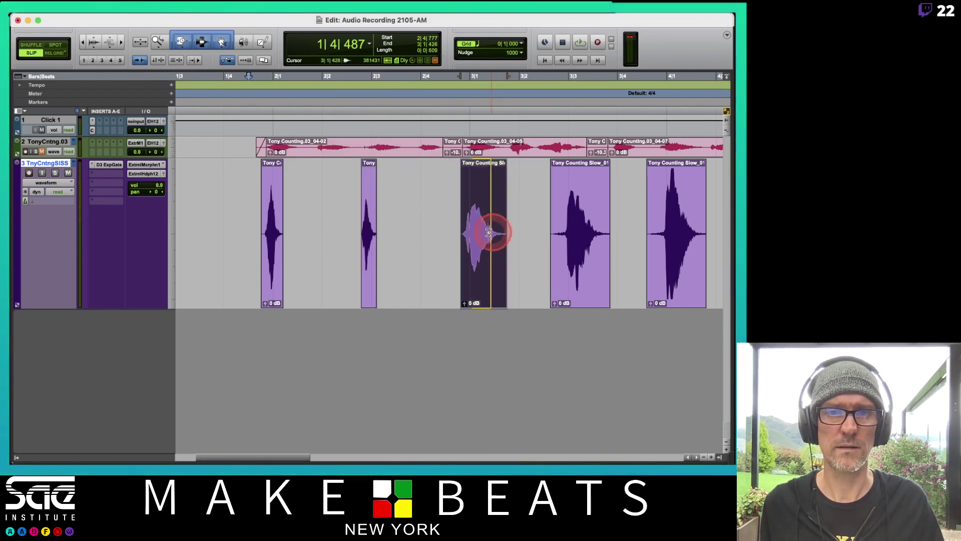
drag(489, 233, 480, 233)
key(space)
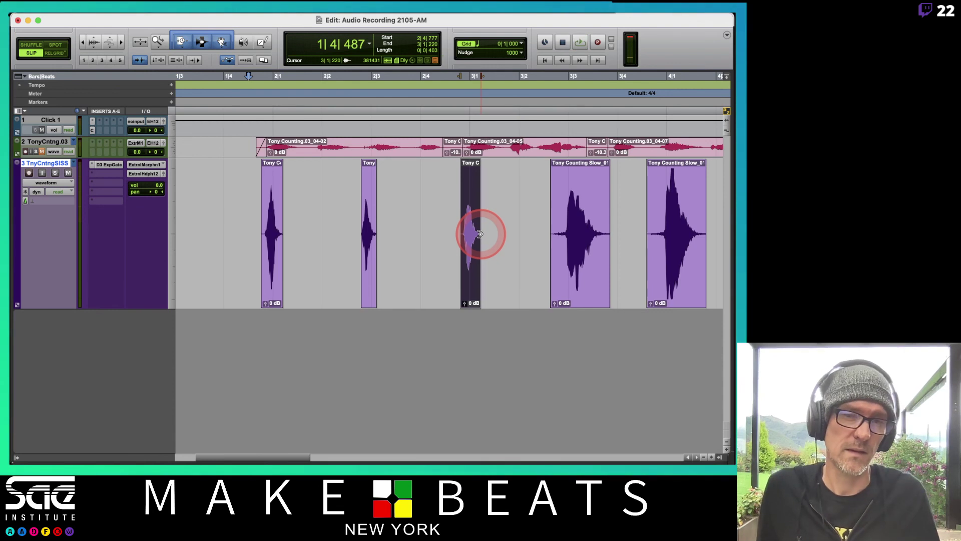
Step: Undo the TCE compressions and silence deletions on the first three counts' clips
key(super+z)
key(super+z)
key(super+z)
key(super+z)
key(super+z)
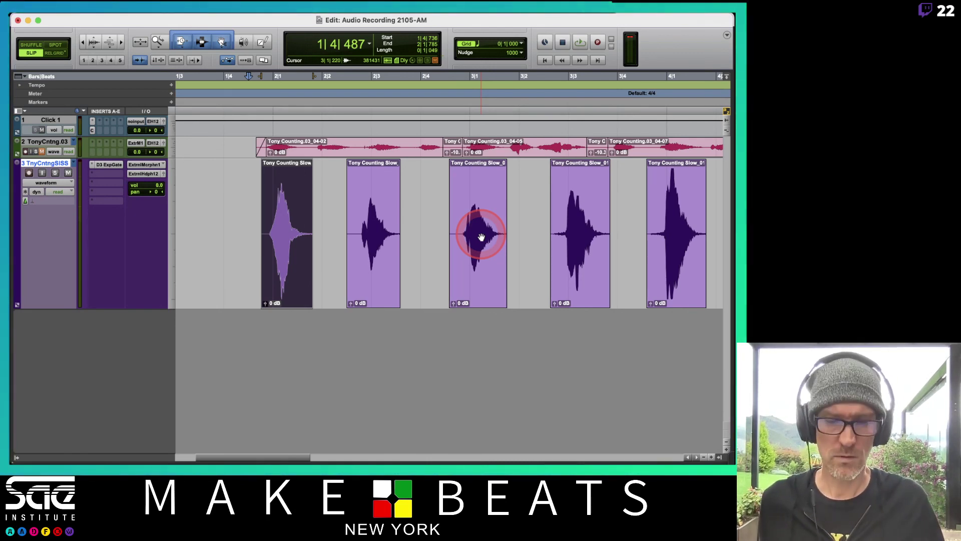
key(super+Tab)
click(437, 249)
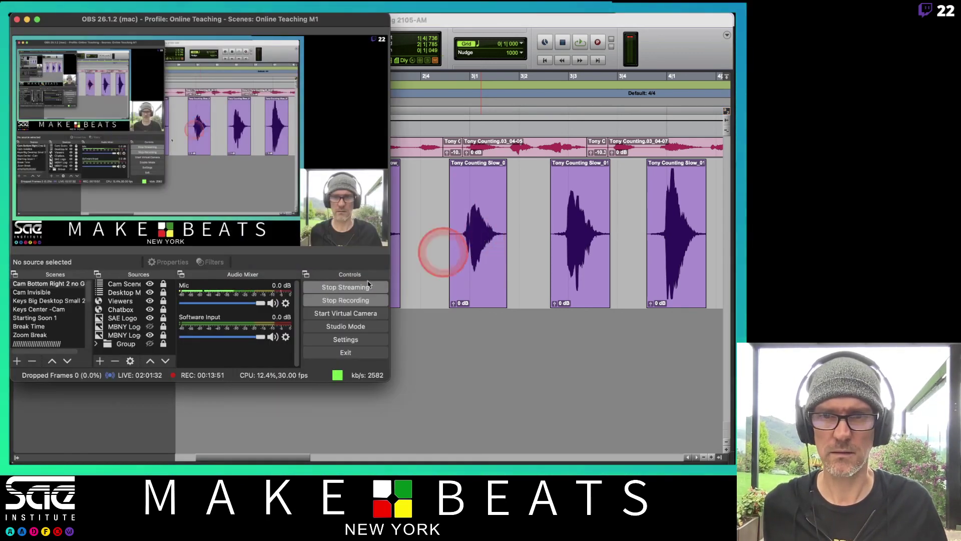